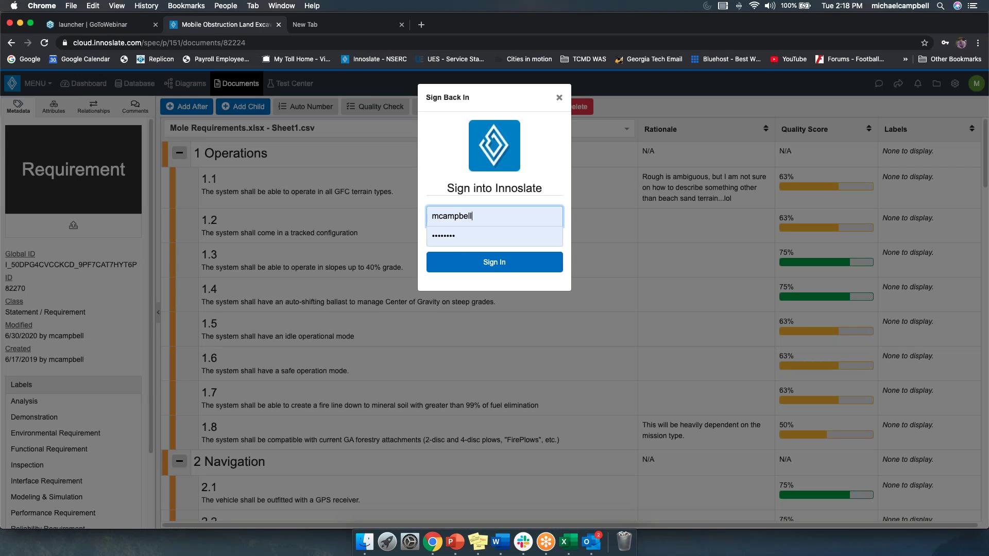
# - Sign back in with the saved credentials and create a new project named Requirements in the Default folder
pyautogui.click(493, 270)
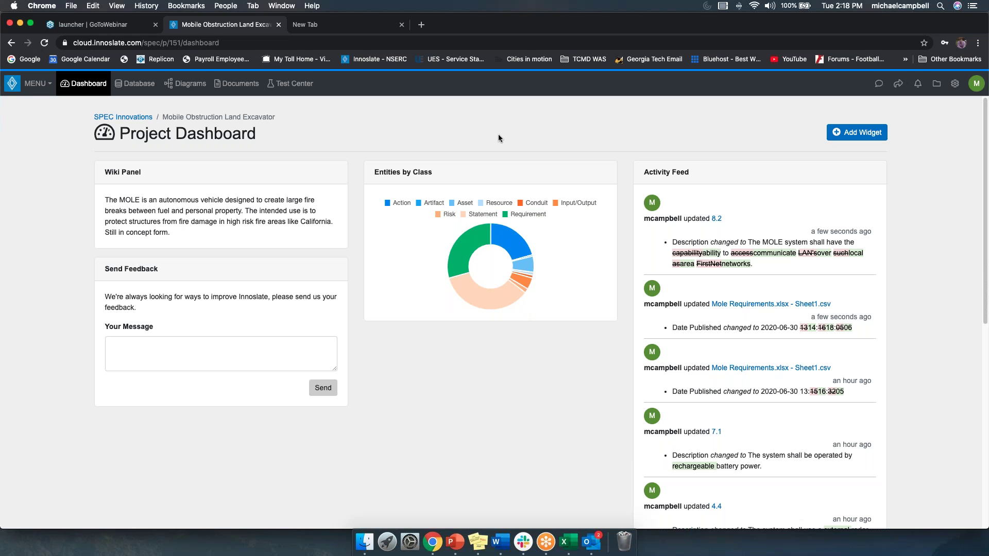
pyautogui.click(936, 84)
pyautogui.click(851, 276)
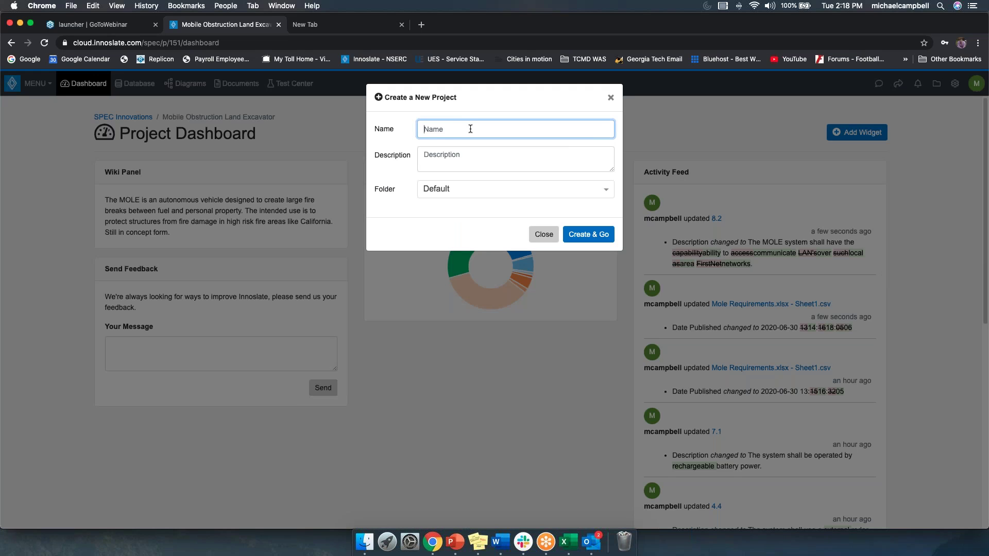
pyautogui.write('Requirements')
pyautogui.click(485, 156)
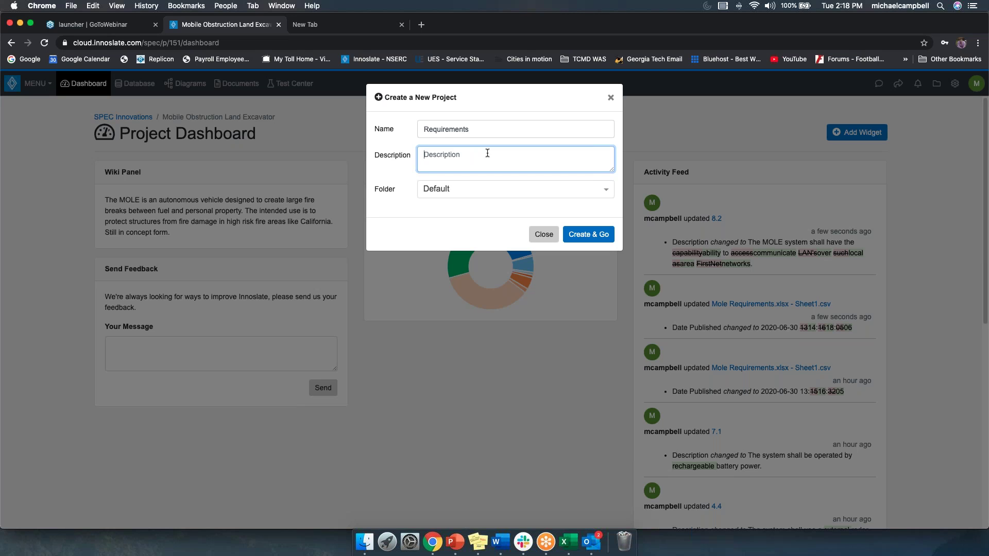
pyautogui.click(452, 187)
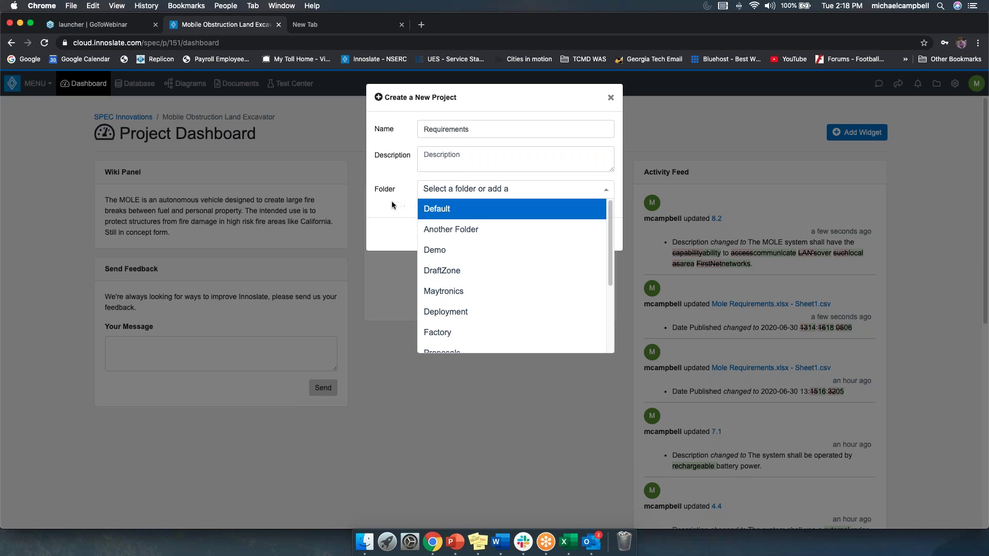
pyautogui.click(429, 209)
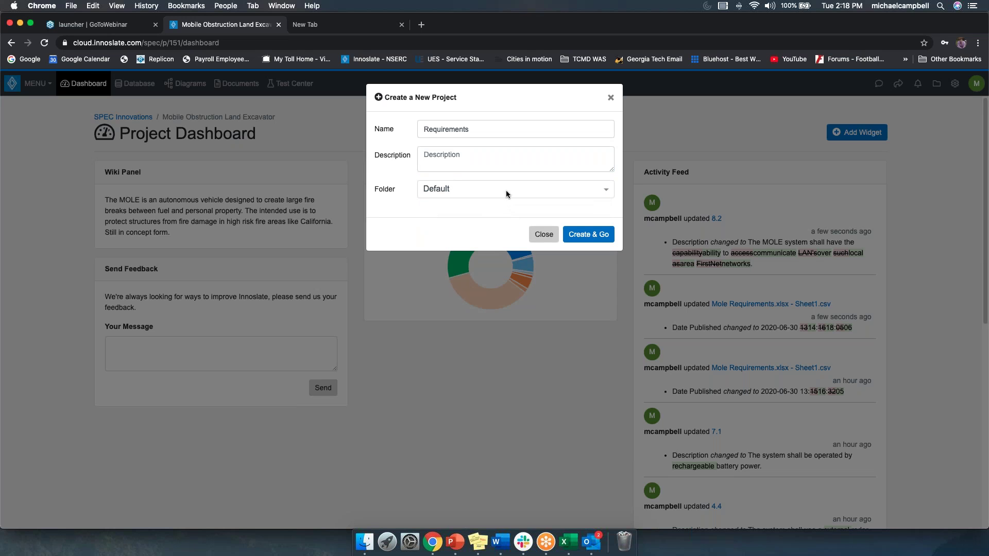
pyautogui.click(591, 238)
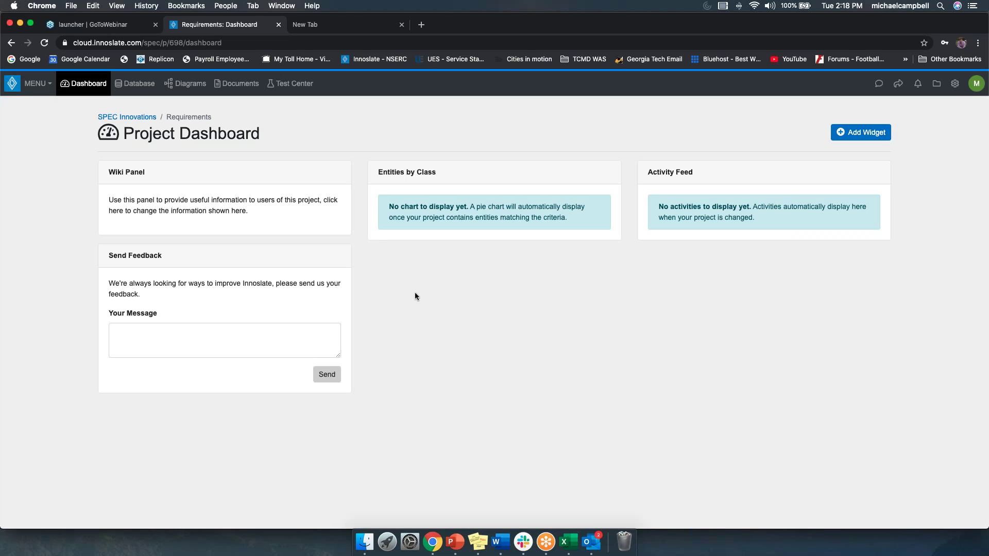
# - Open the Import Analyzer for the Requirements project and choose the Excel (.csv) import type
pyautogui.click(34, 85)
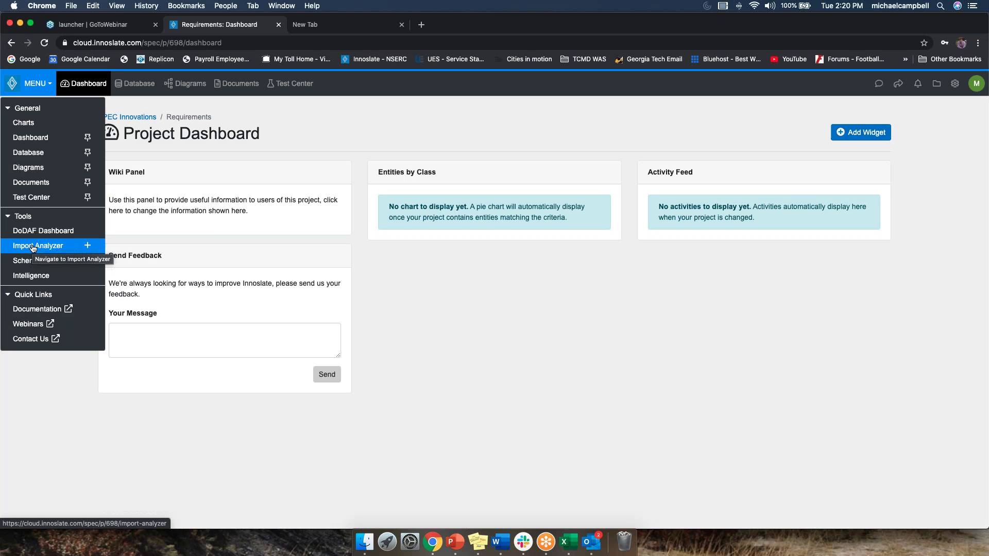
pyautogui.click(33, 247)
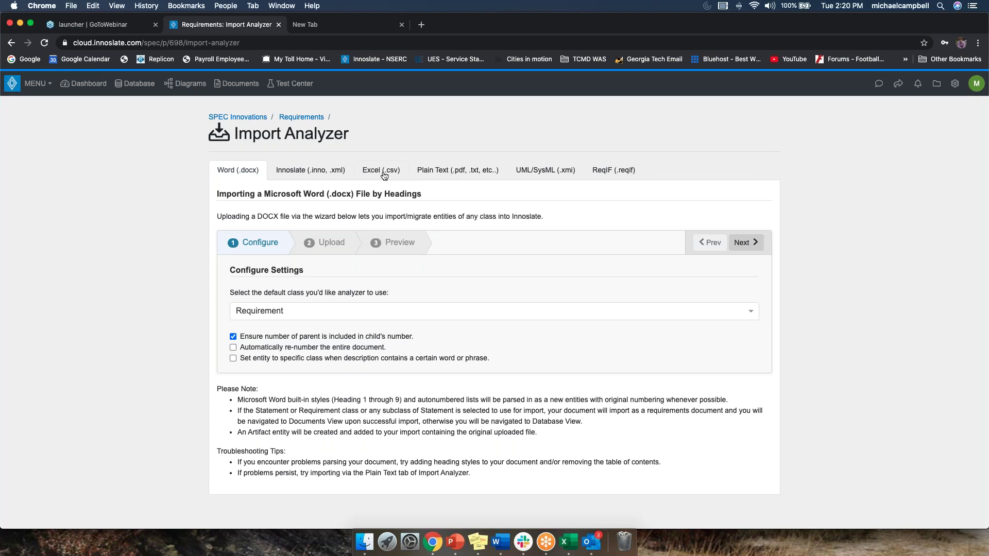
pyautogui.click(255, 171)
pyautogui.scroll(5, 317, 320)
pyautogui.scroll(-5, 384, 174)
pyautogui.click(387, 174)
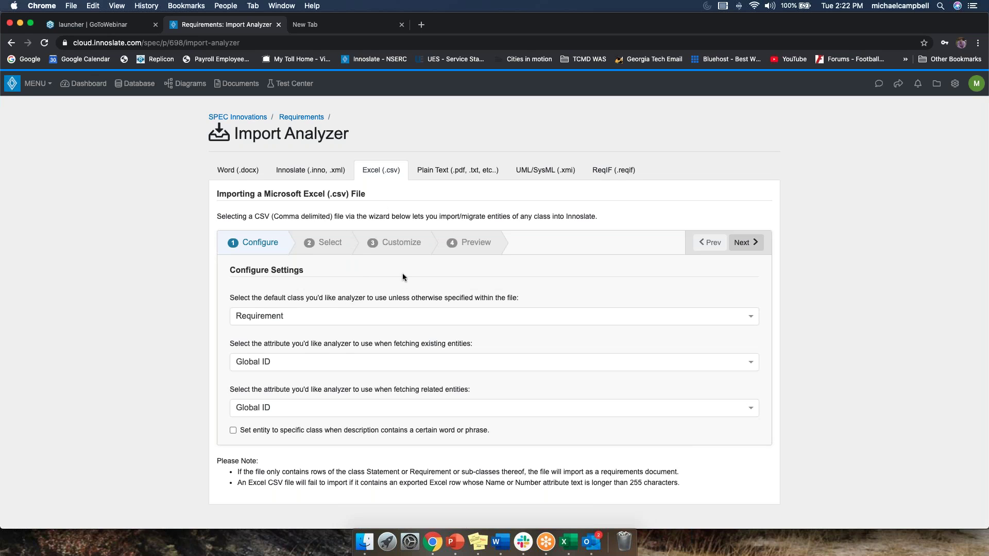
# - Review the attribute choices for fetching existing and related entities, keeping Global ID for both
pyautogui.click(302, 362)
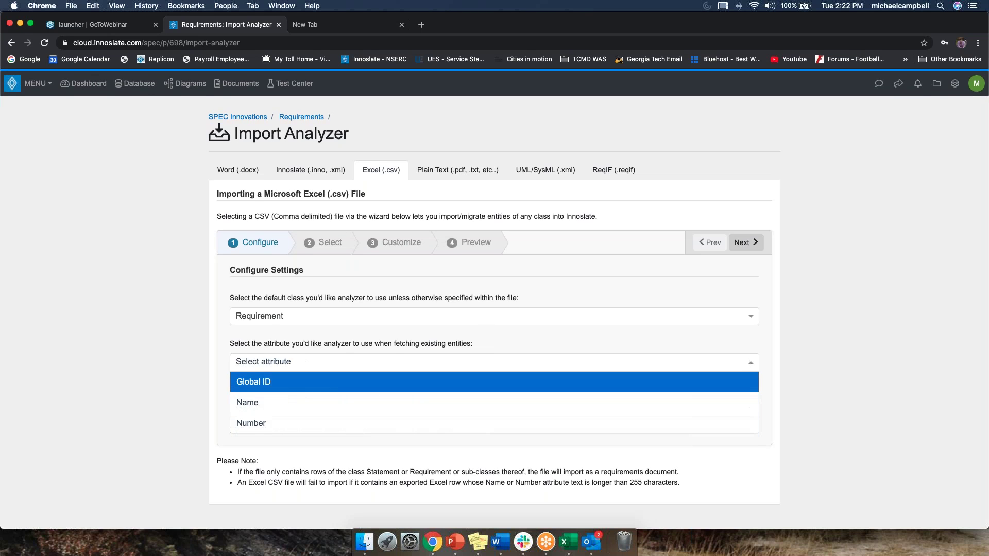
pyautogui.press('Return')
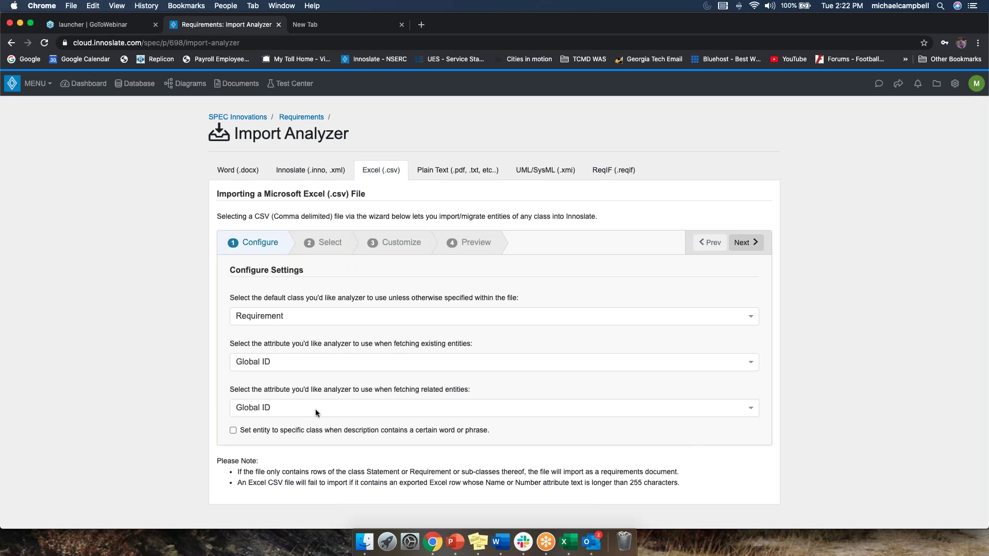
pyautogui.click(316, 412)
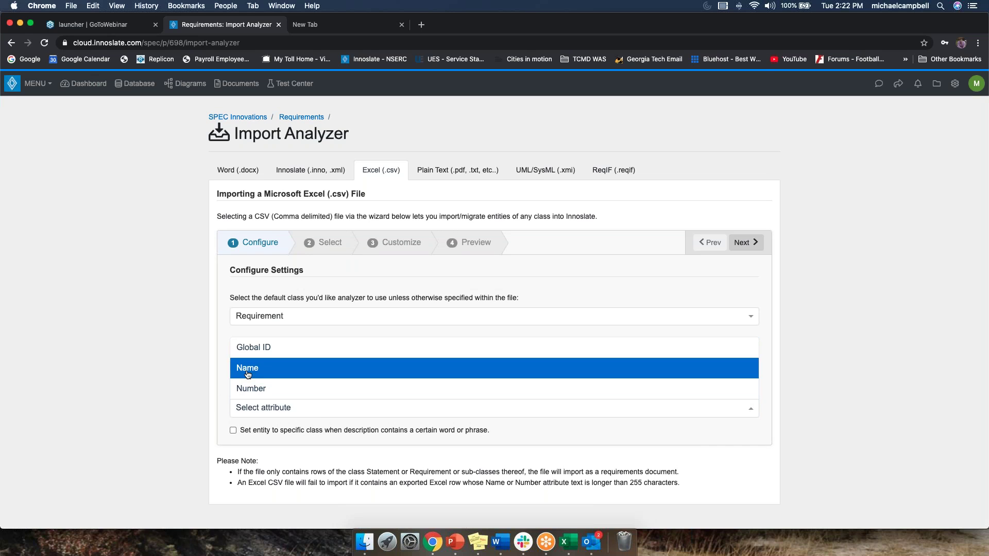
pyautogui.click(186, 407)
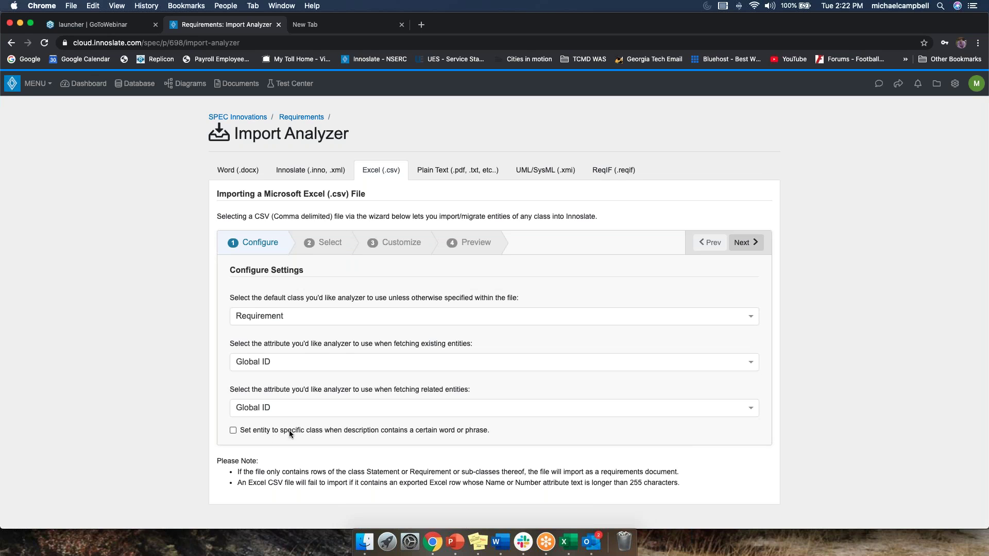
# - Enable setting entities to a specific class by certain words, inspect the class choices, and turn the option off again
pyautogui.click(233, 431)
pyautogui.click(286, 470)
pyautogui.scroll(-5, 330, 402)
pyautogui.scroll(-2, 349, 507)
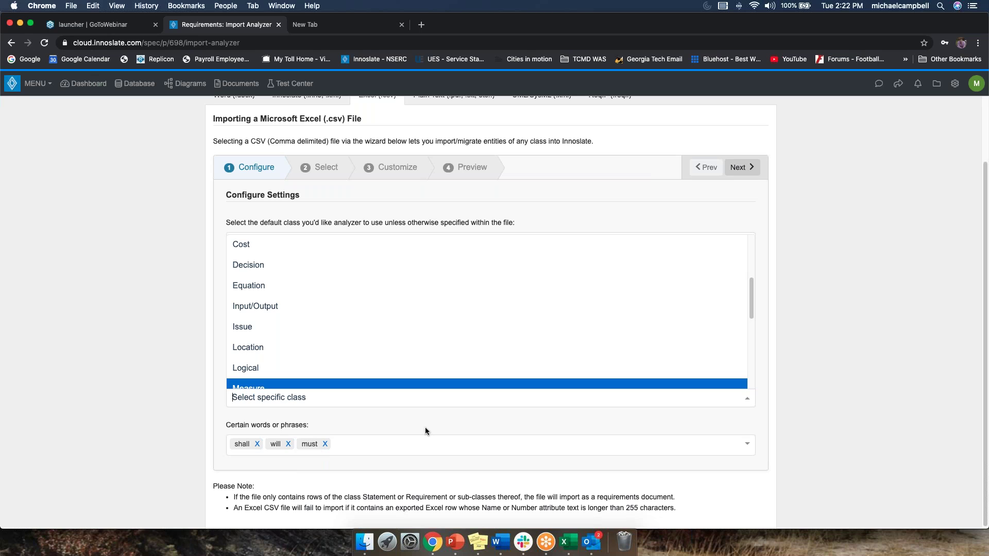
pyautogui.click(407, 420)
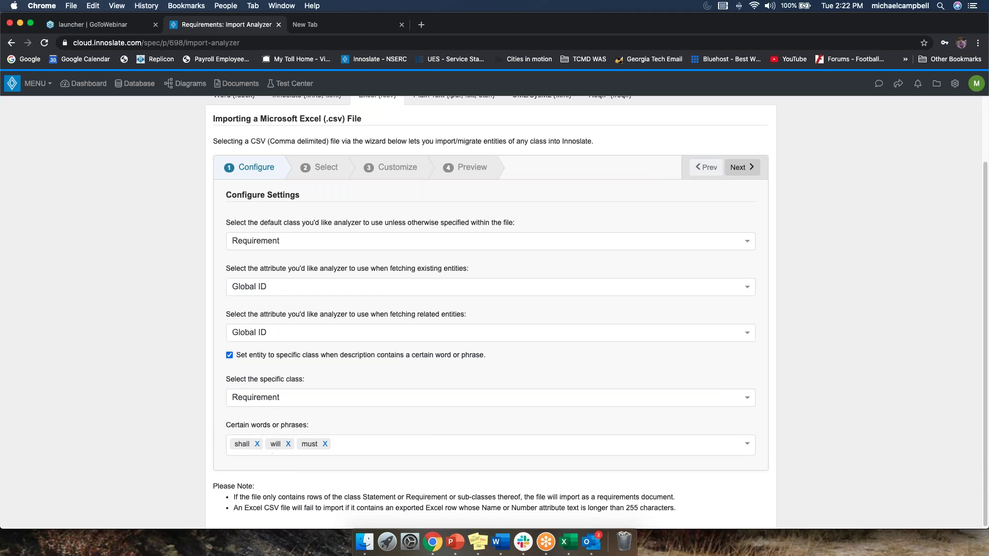
pyautogui.click(230, 355)
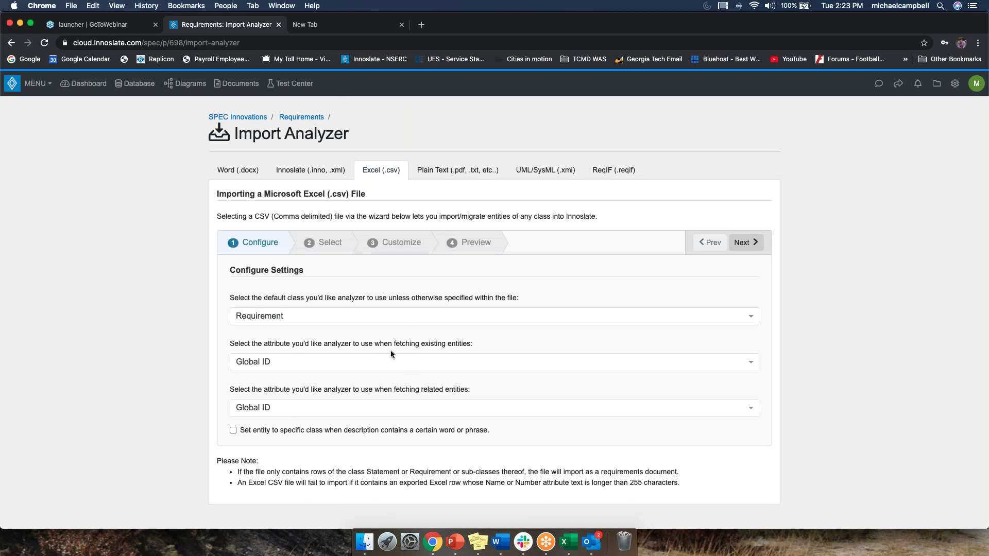
# - Load Oil Req. .csv from the Downloads folder into the import and proceed to the custom field mapping
pyautogui.click(747, 244)
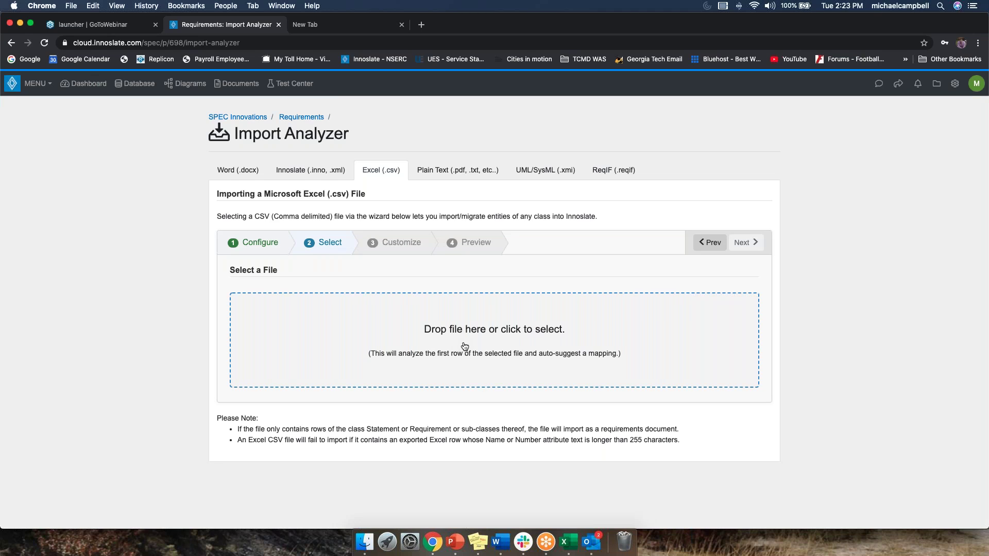
pyautogui.click(464, 346)
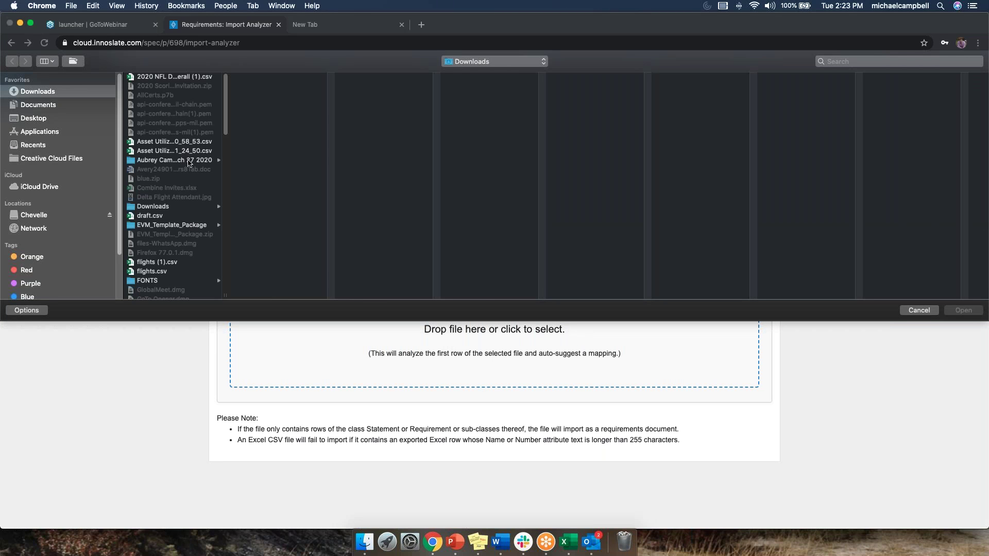
pyautogui.scroll(-10, 182, 134)
pyautogui.scroll(-10, 182, 134)
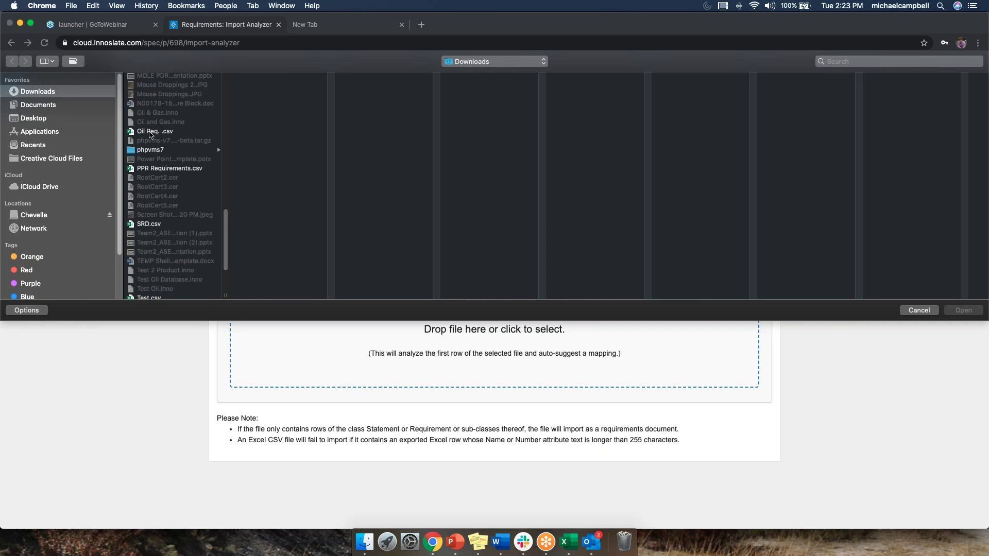
pyautogui.scroll(-5, 152, 134)
pyautogui.scroll(5, 155, 154)
pyautogui.click(153, 183)
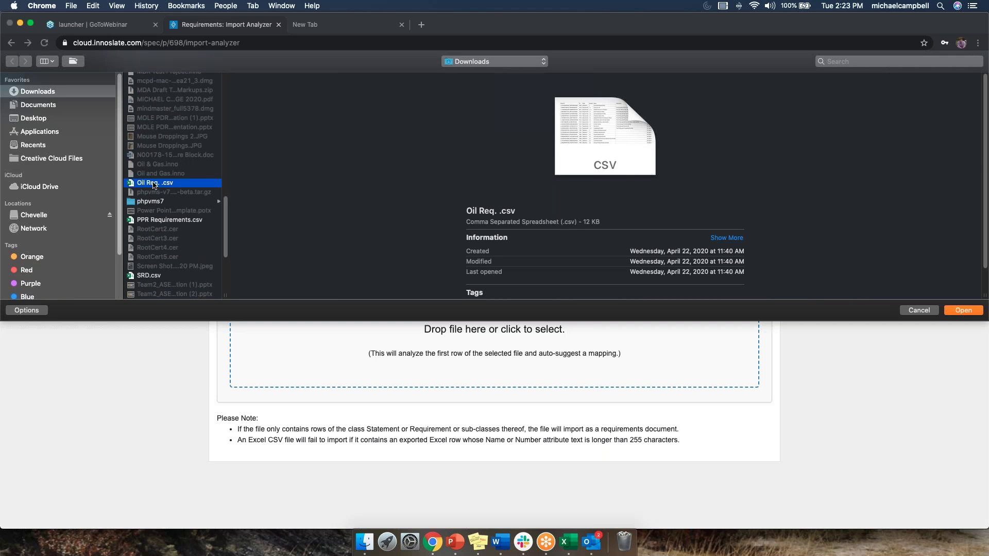
pyautogui.doubleClick(153, 183)
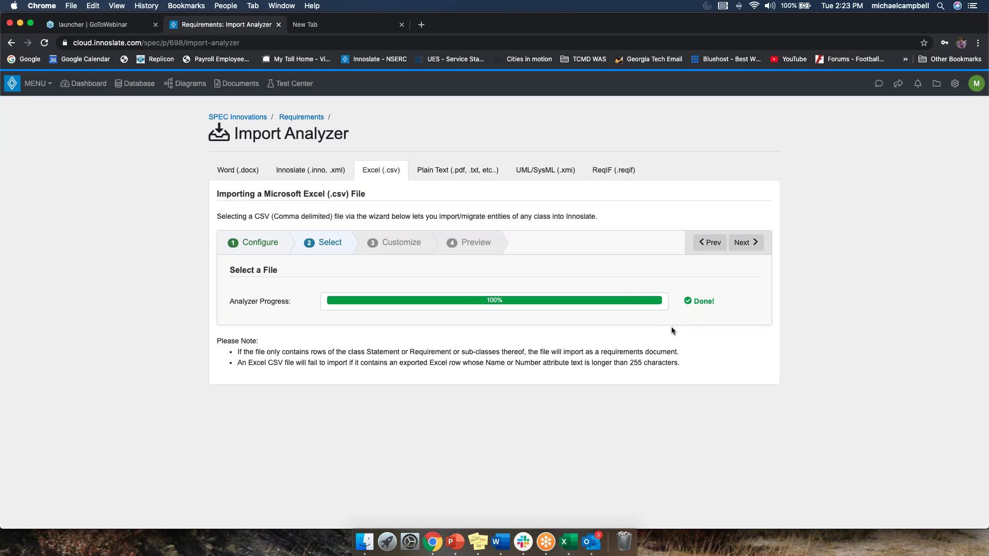
pyautogui.click(745, 246)
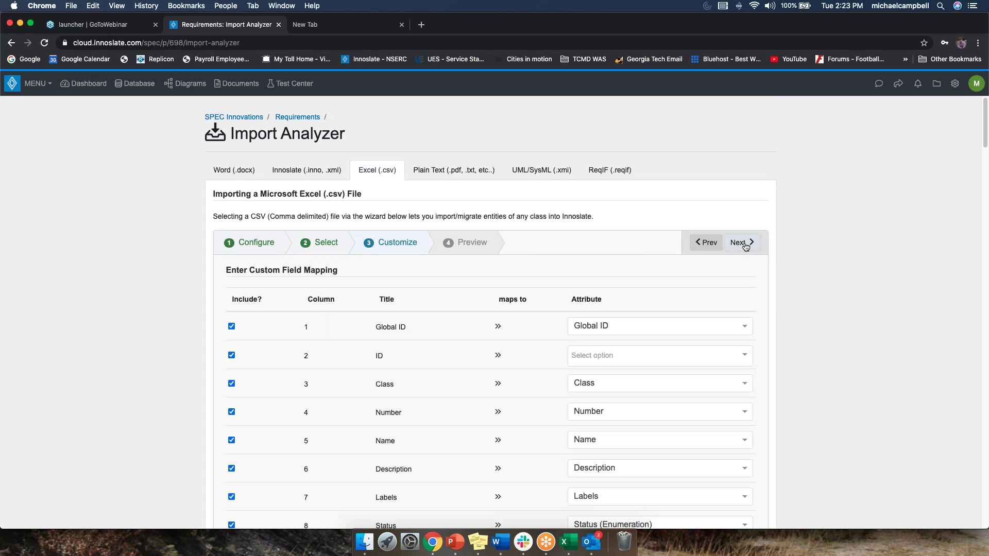
# - Review the custom field mapping of the CSV columns to attributes and relationships through the whole list
pyautogui.scroll(-7, 440, 359)
pyautogui.scroll(-20, 440, 361)
pyautogui.scroll(-17, 440, 361)
pyautogui.scroll(-18, 440, 361)
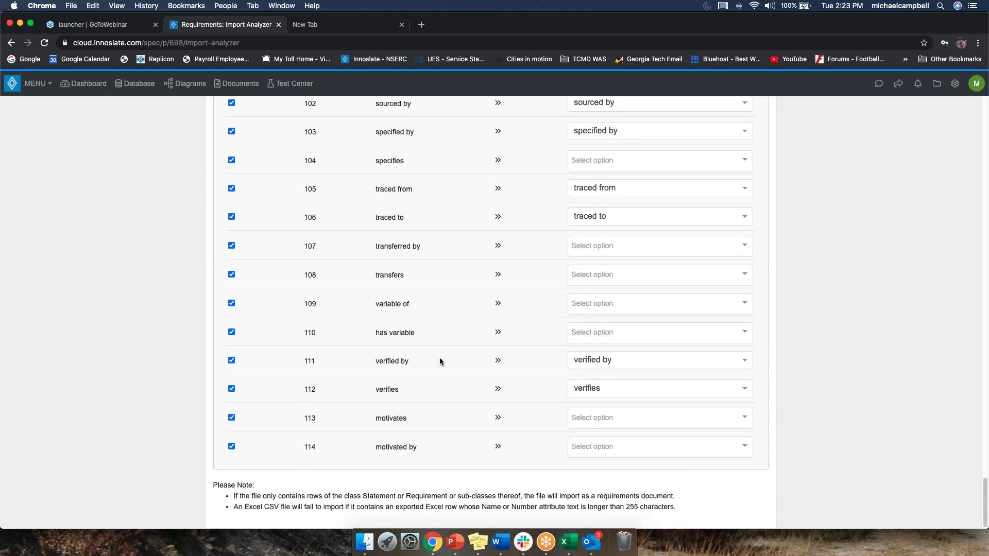
pyautogui.scroll(20, 613, 379)
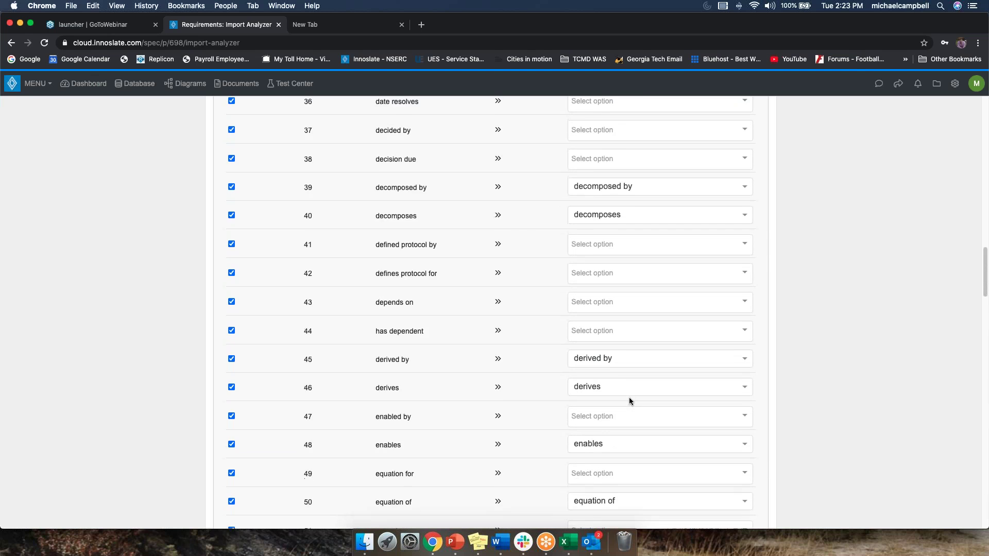
pyautogui.scroll(20, 629, 397)
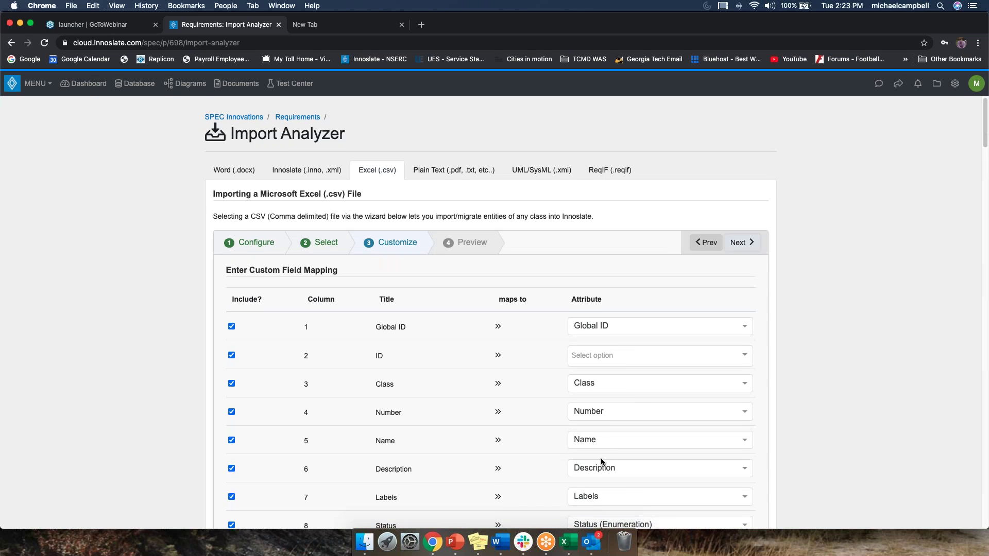
# - Switch to the Oil Req. workbook in Excel and save a copy to the Desktop as Comma Separated Values (.csv)
pyautogui.click(569, 542)
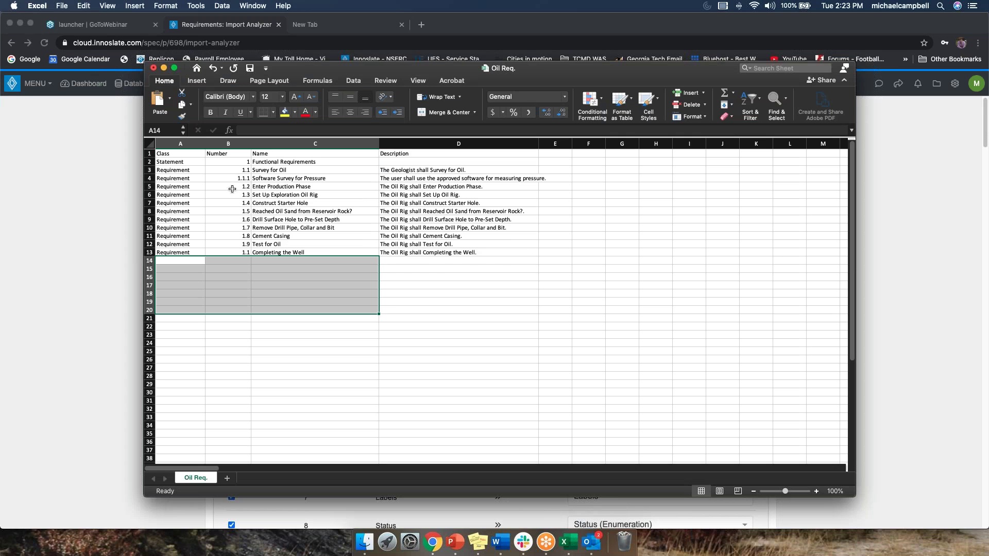
pyautogui.click(499, 336)
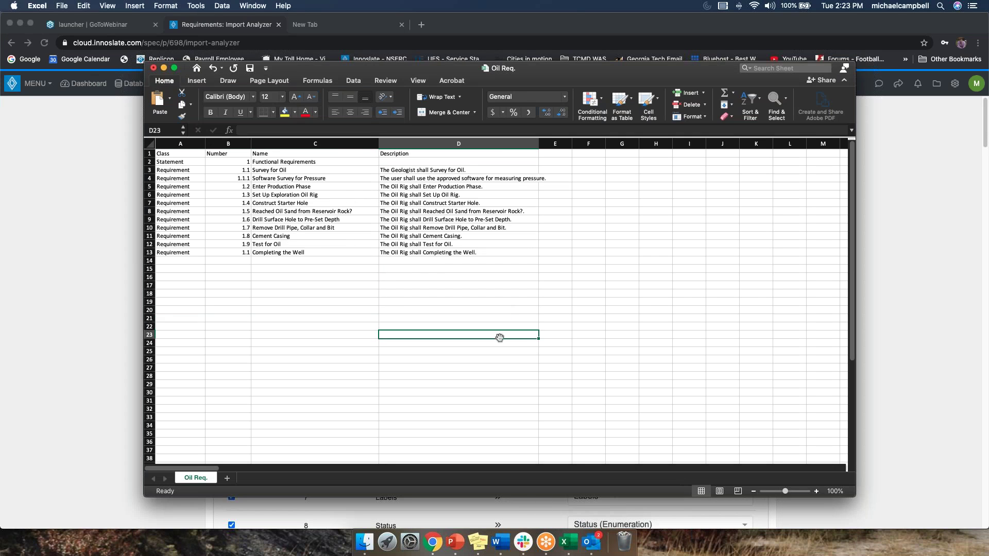
pyautogui.click(249, 68)
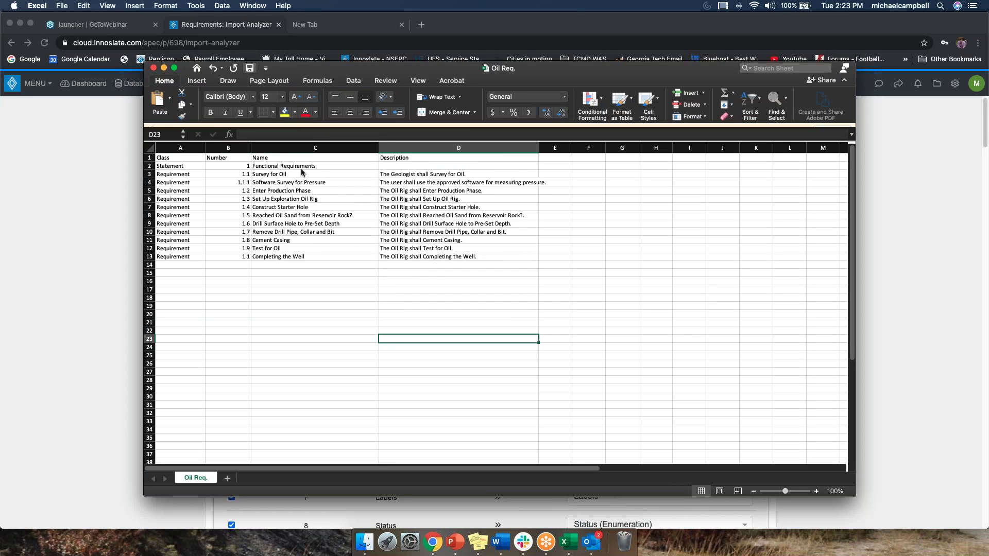
pyautogui.click(828, 132)
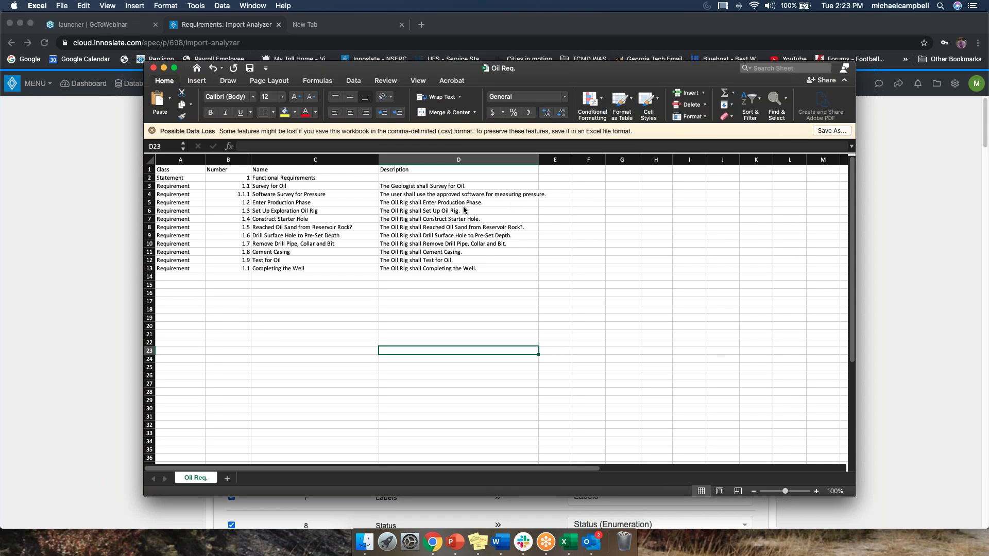
pyautogui.scroll(-15, 219, 282)
pyautogui.scroll(-2, 219, 282)
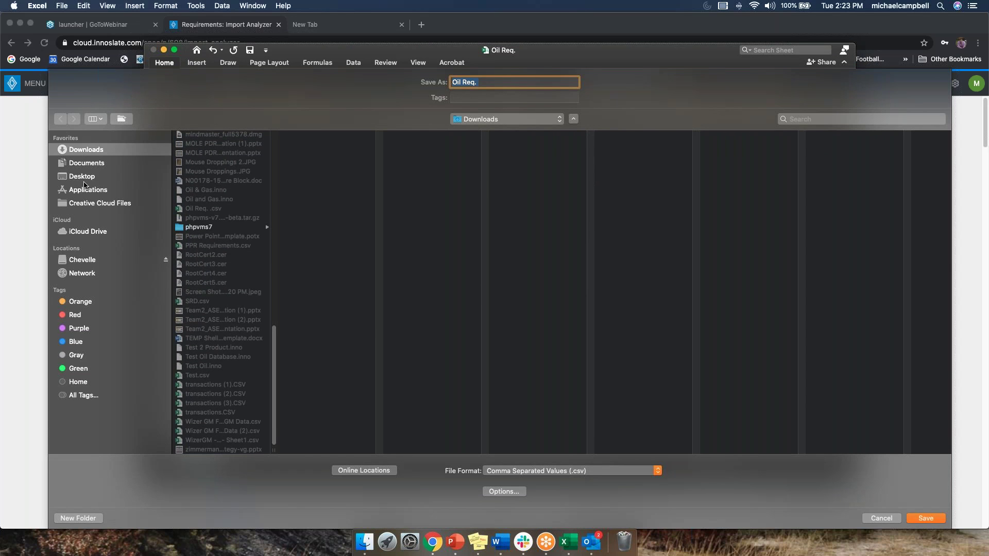
pyautogui.click(84, 260)
pyautogui.click(200, 164)
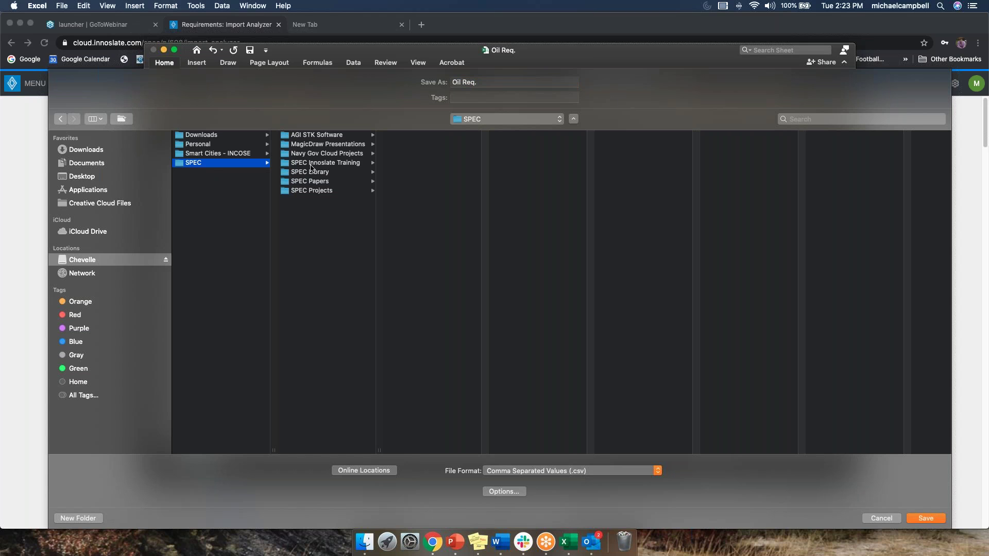
pyautogui.click(78, 163)
pyautogui.click(81, 176)
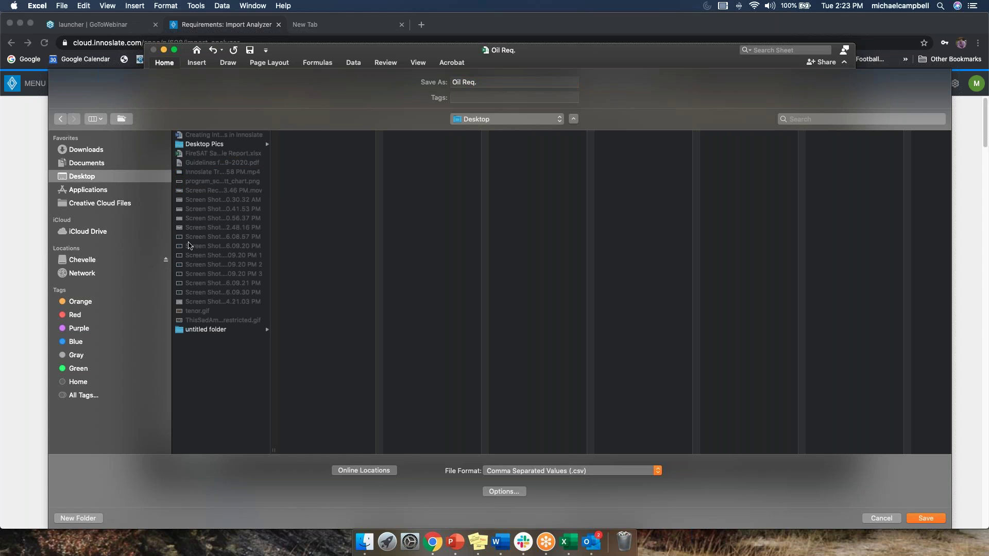
pyautogui.click(925, 519)
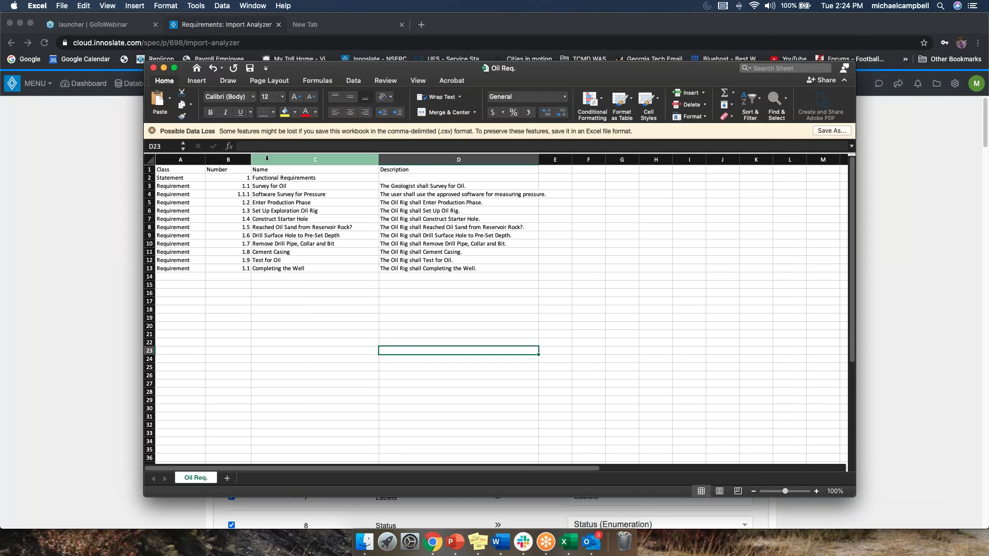
# - Close the workbook, return the import to its file selection, and load Oil Req. .csv from the Desktop
pyautogui.click(153, 69)
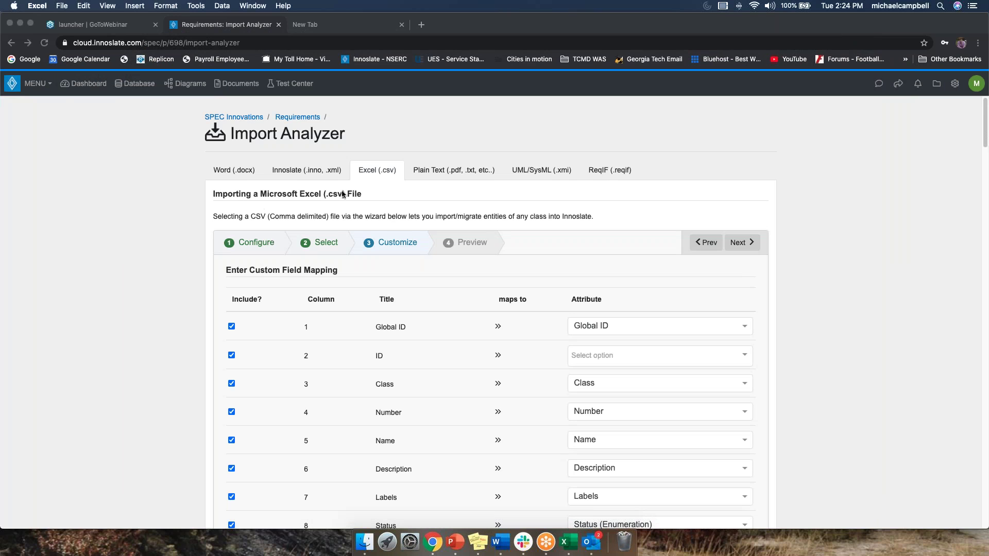
pyautogui.click(700, 252)
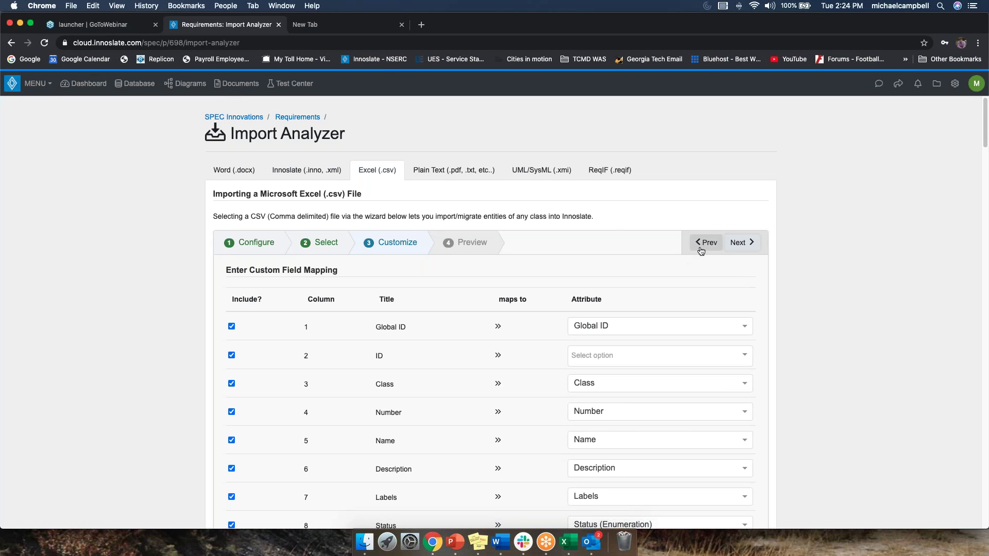
pyautogui.click(705, 248)
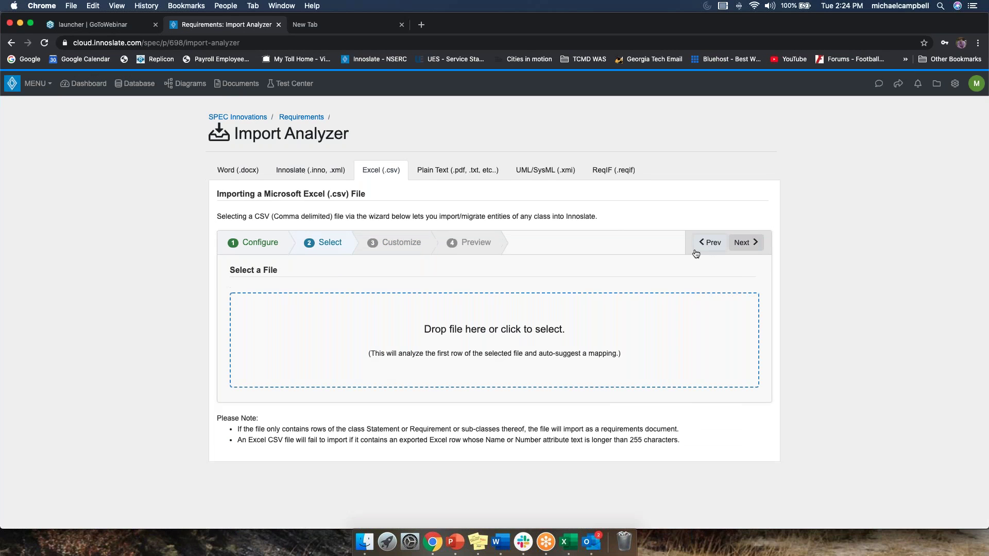
pyautogui.click(536, 374)
pyautogui.click(39, 118)
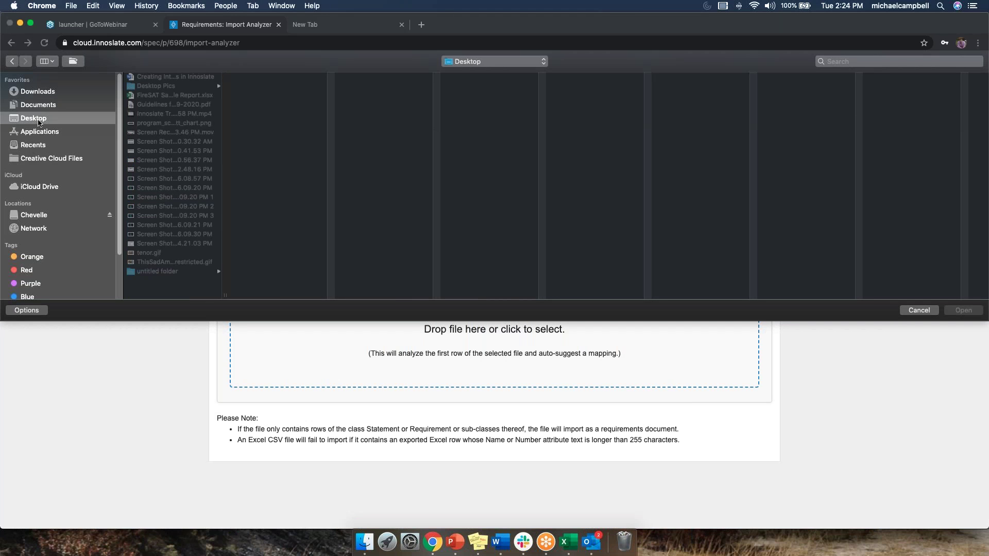
pyautogui.click(158, 123)
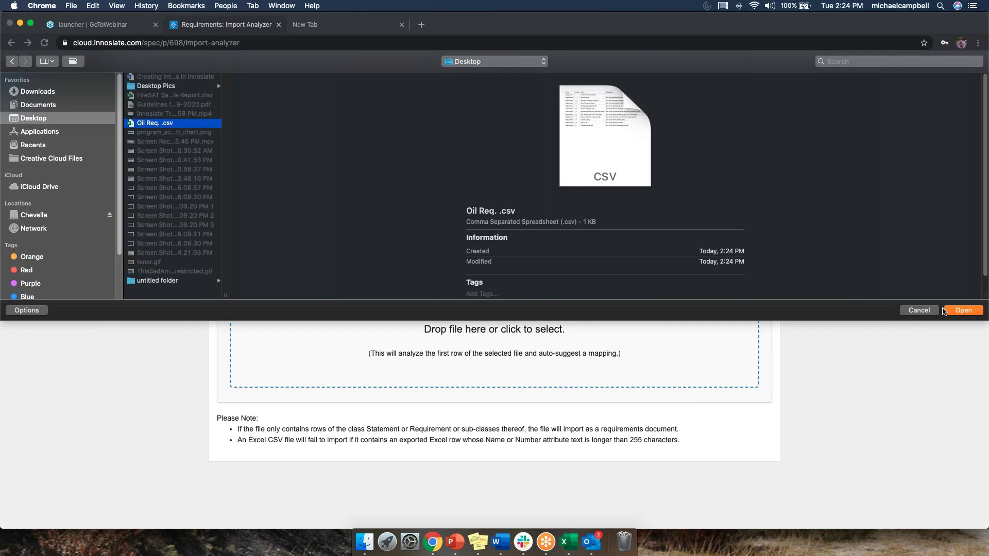
pyautogui.click(953, 311)
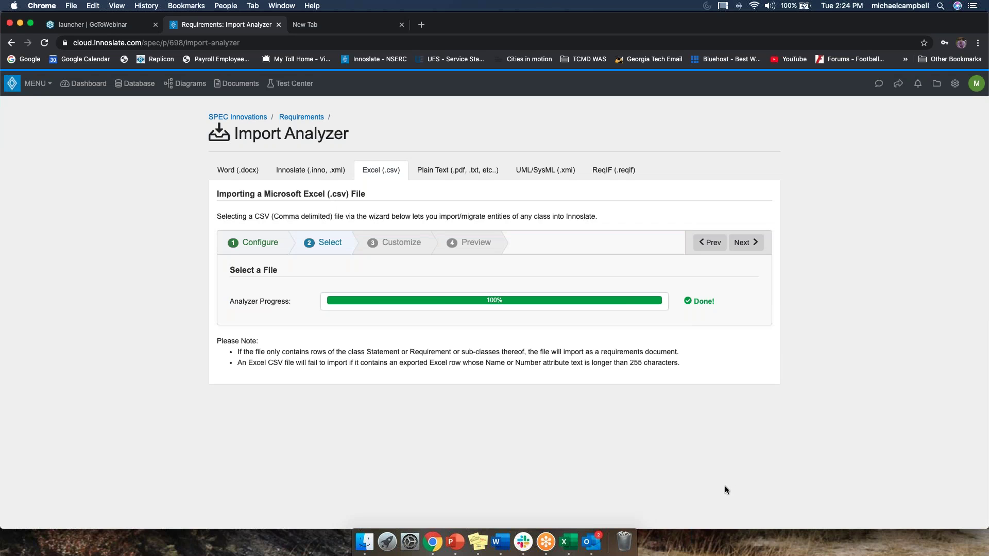
# - Accept the mapping of Class, Number, Name and Description, review the preview of the entities, and save the import
pyautogui.click(740, 243)
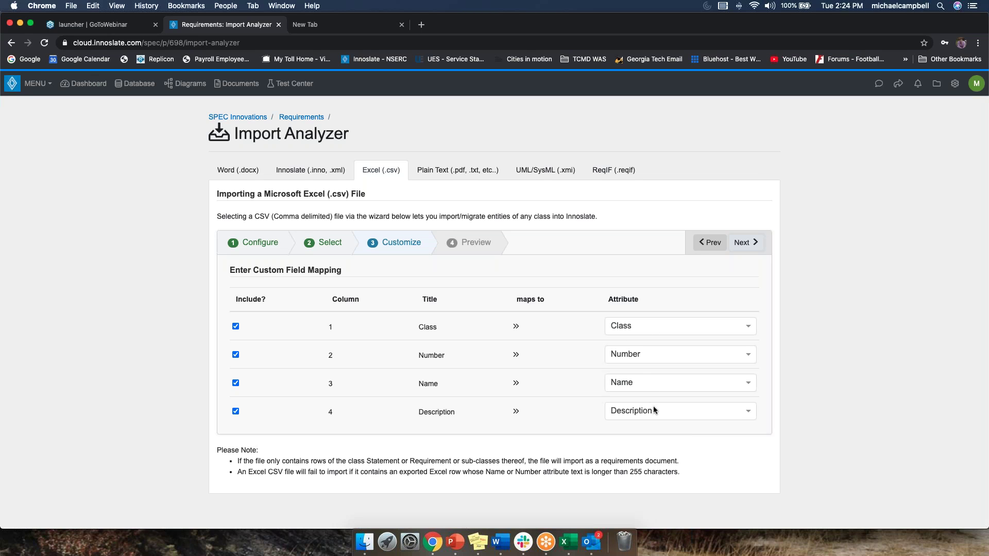
pyautogui.click(752, 245)
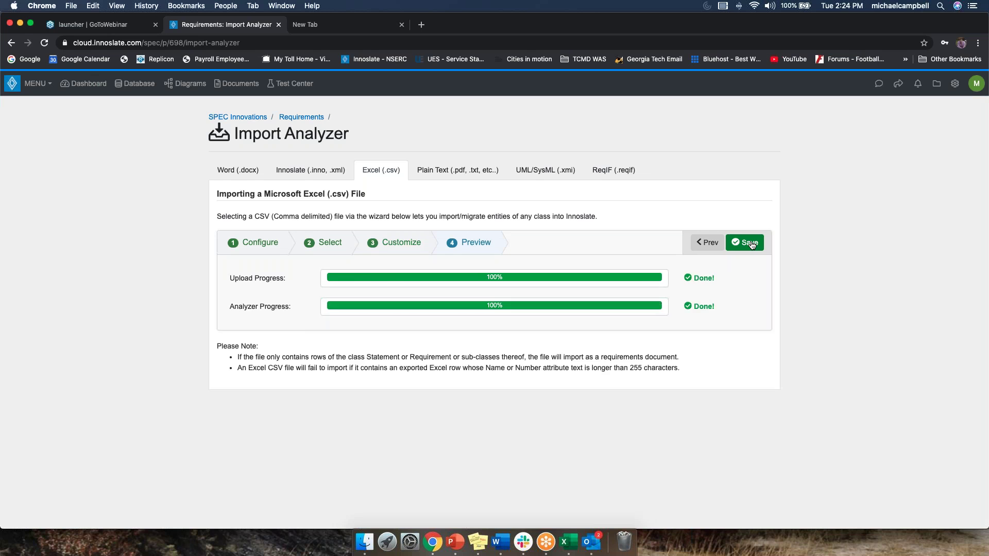
pyautogui.scroll(-5, 440, 439)
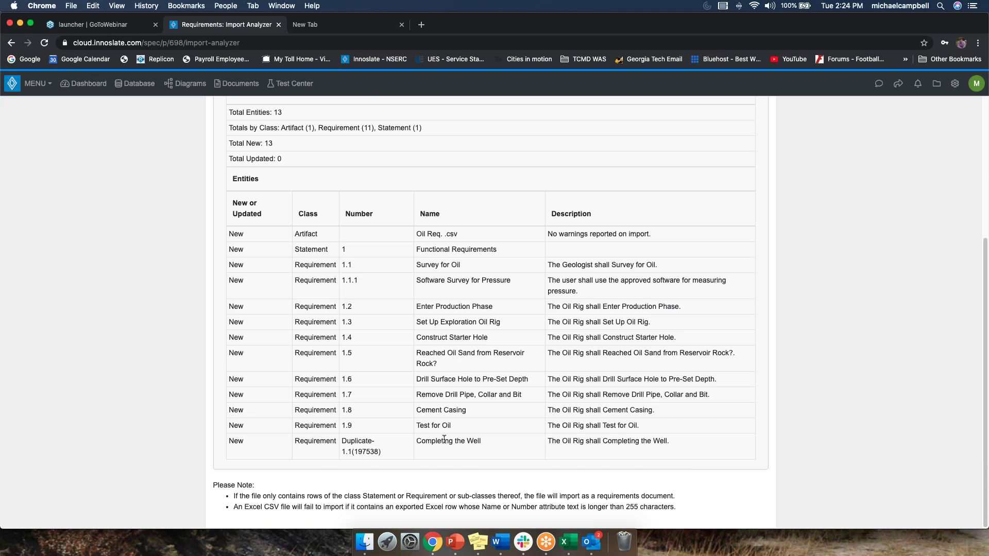
pyautogui.scroll(6, 444, 439)
pyautogui.click(741, 223)
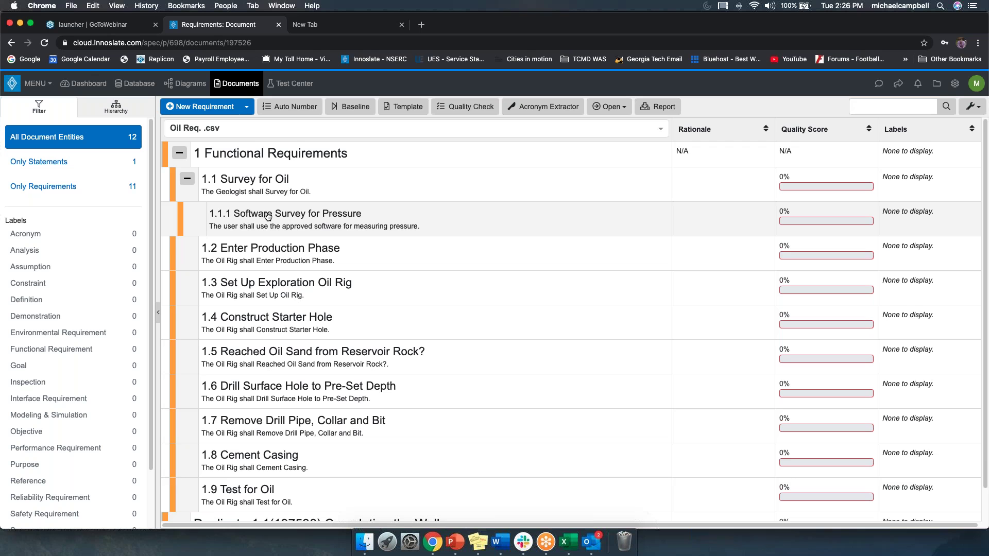
# - Open requirement 1.1.1 Software Survey for Pressure, highlight the end of its description, and look through the rest of the document
pyautogui.click(428, 228)
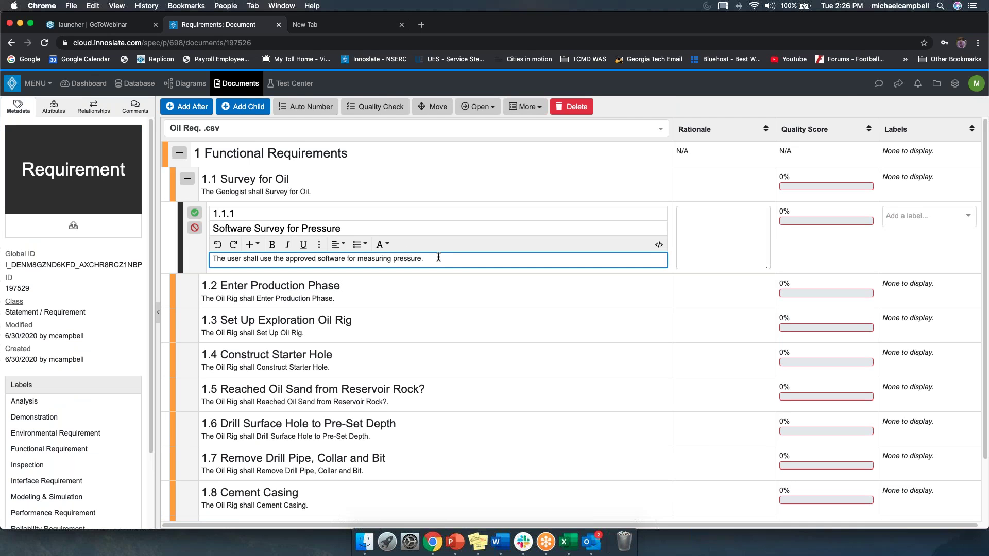
pyautogui.moveTo(429, 259); pyautogui.dragTo(286, 262)
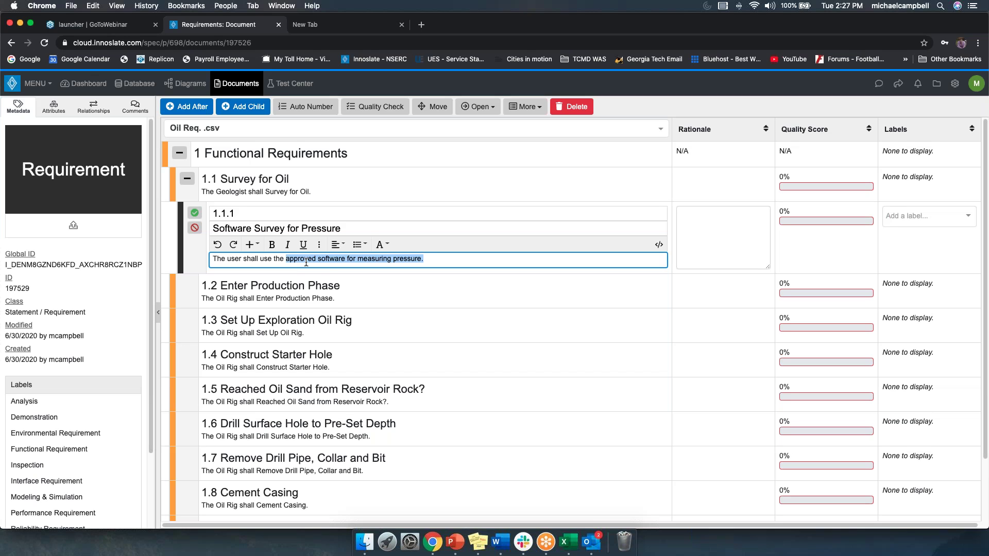
pyautogui.hscroll(1, 336, 271)
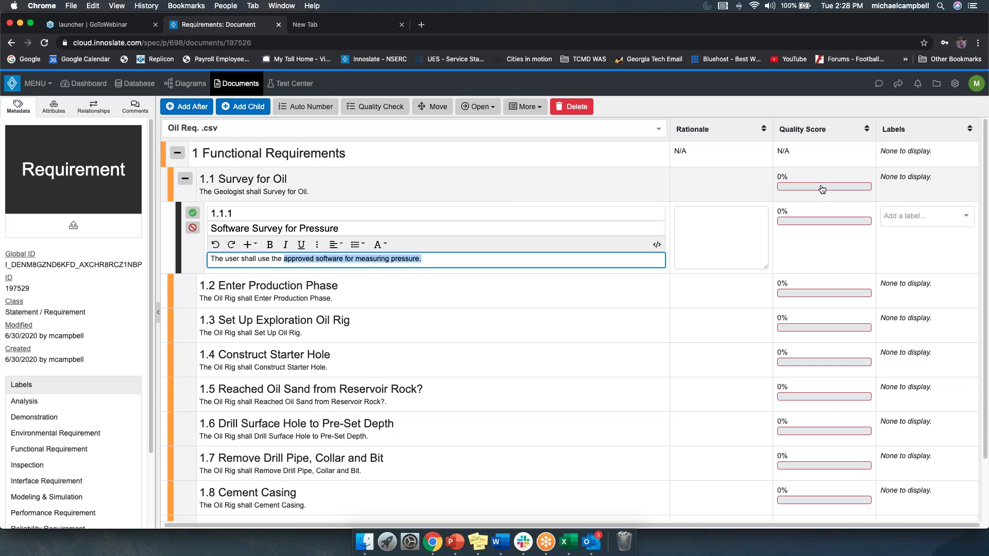
pyautogui.scroll(-3, 762, 350)
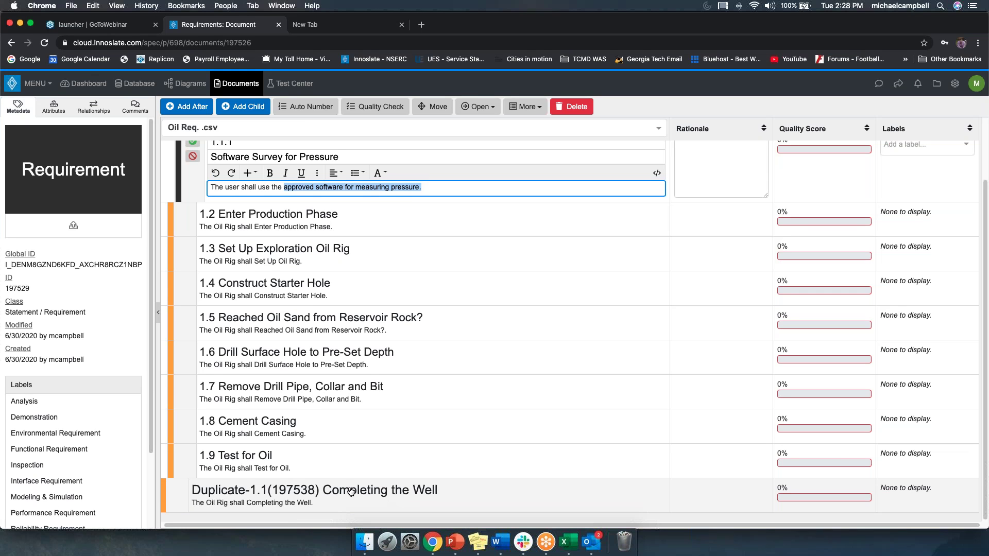
pyautogui.scroll(2, 350, 491)
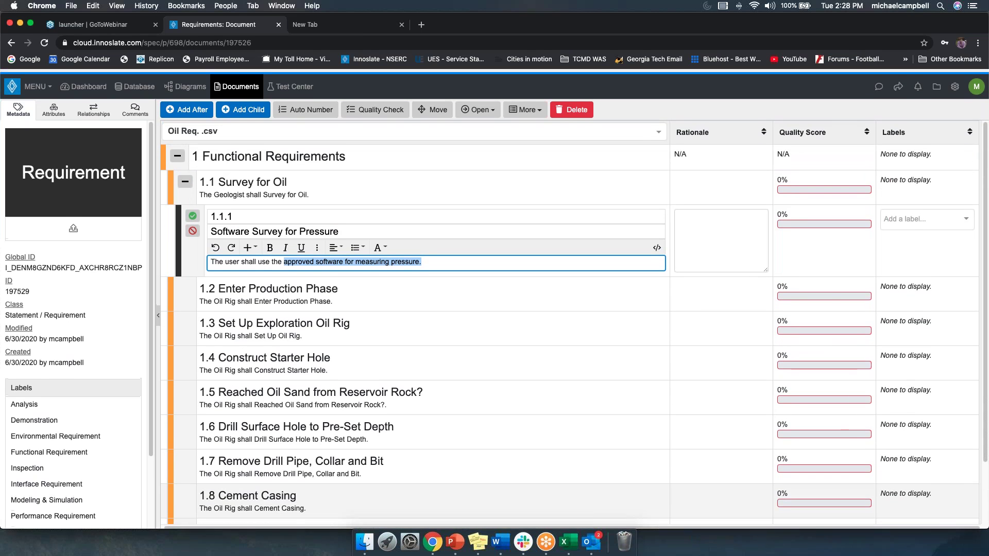
pyautogui.scroll(-2, 396, 445)
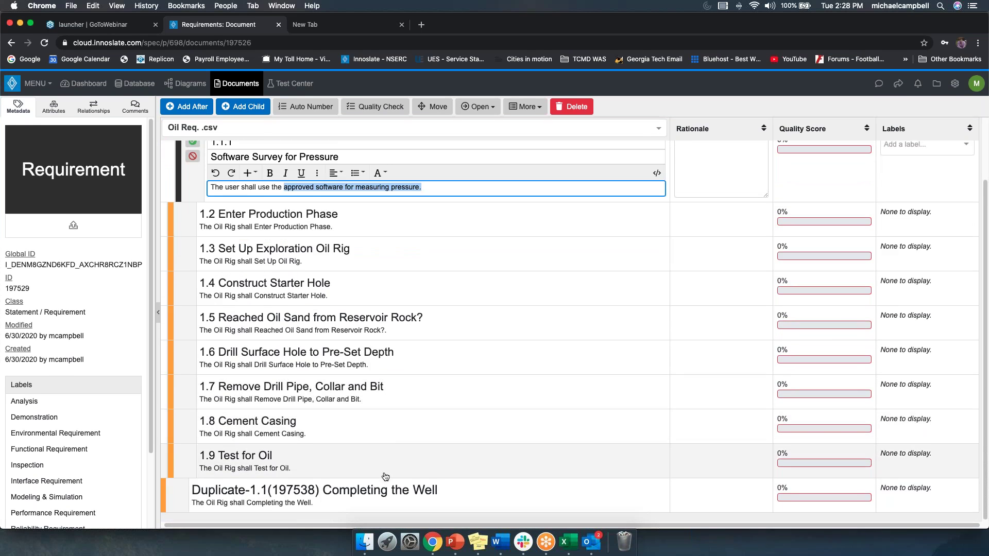
# - Open the duplicate-numbered Completing the Well requirement and run a quality check on it
pyautogui.click(353, 500)
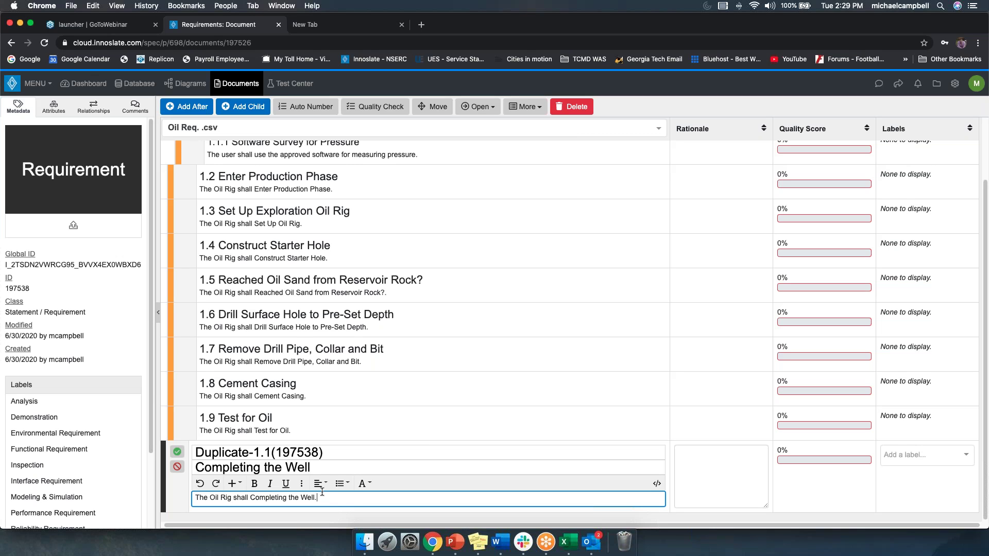
pyautogui.moveTo(342, 498); pyautogui.dragTo(175, 499)
pyautogui.scroll(3, 412, 309)
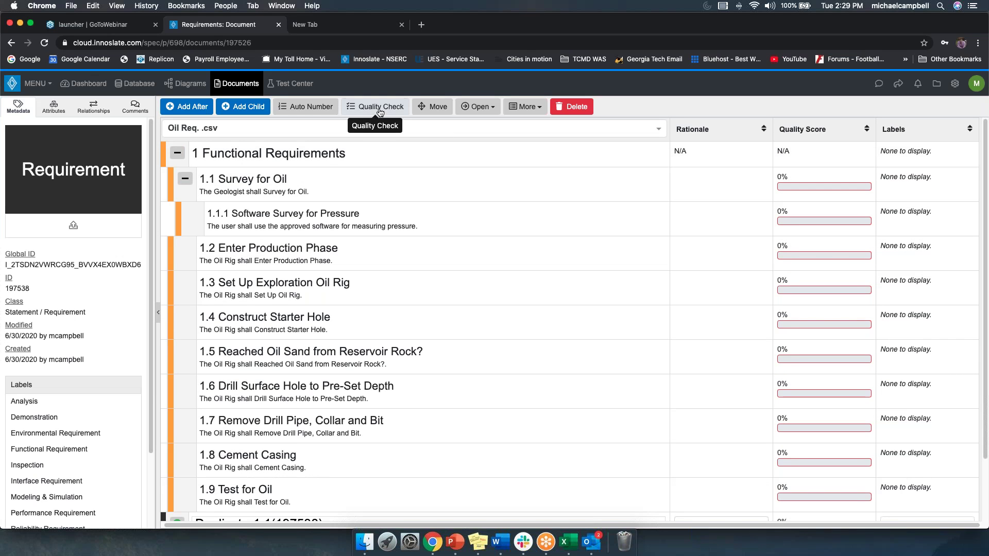
pyautogui.click(379, 109)
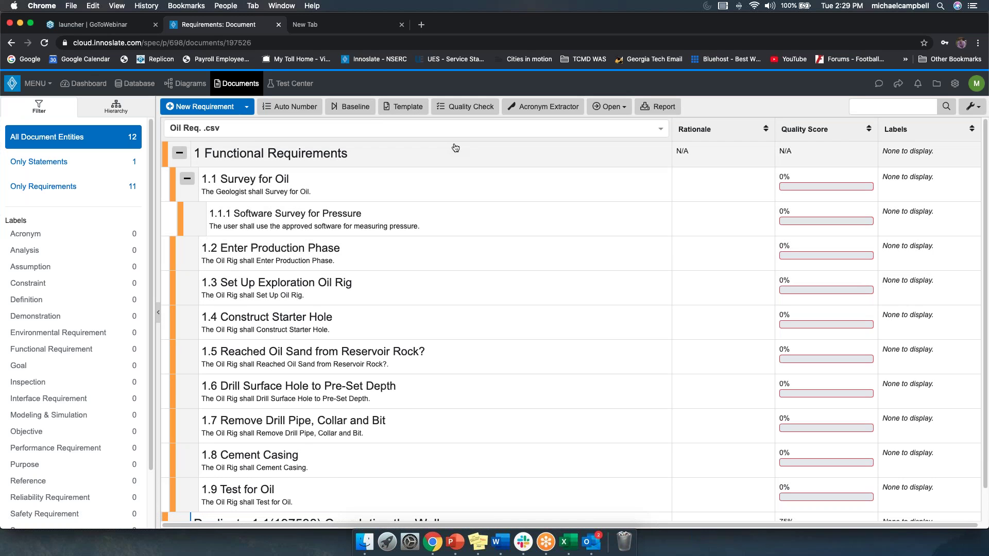
# - Review the quality score of Completing the Well, reopen the requirement for editing, and save it without changes
pyautogui.scroll(-2, 483, 286)
pyautogui.click(572, 493)
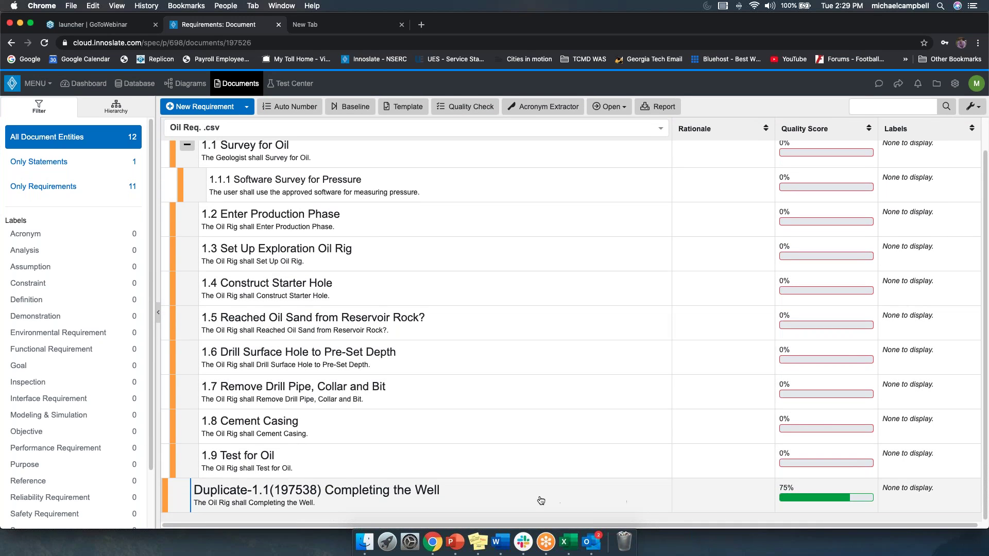
pyautogui.click(371, 471)
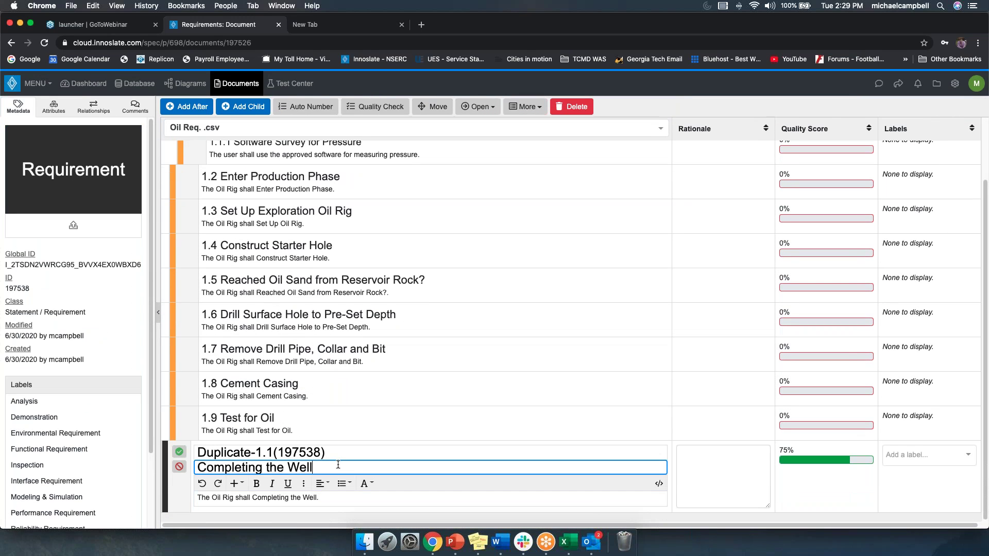
pyautogui.click(180, 452)
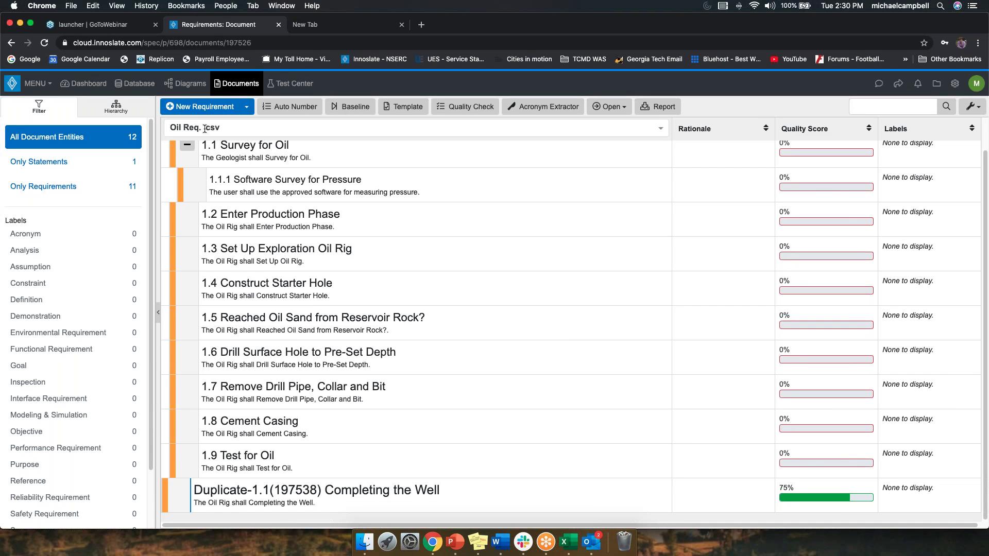
# - Delete the duplicate-numbered Completing the Well entity from the project database
pyautogui.click(135, 84)
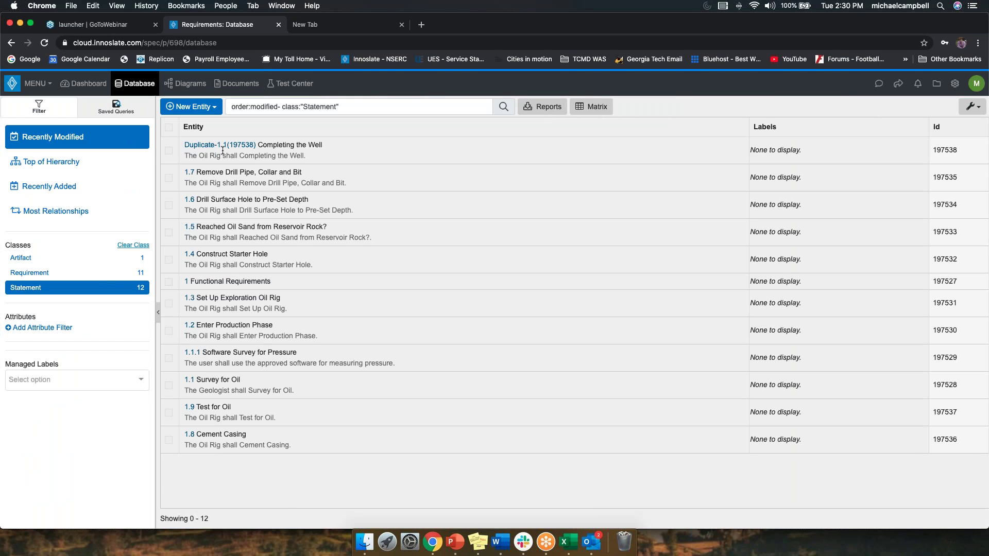
pyautogui.click(169, 150)
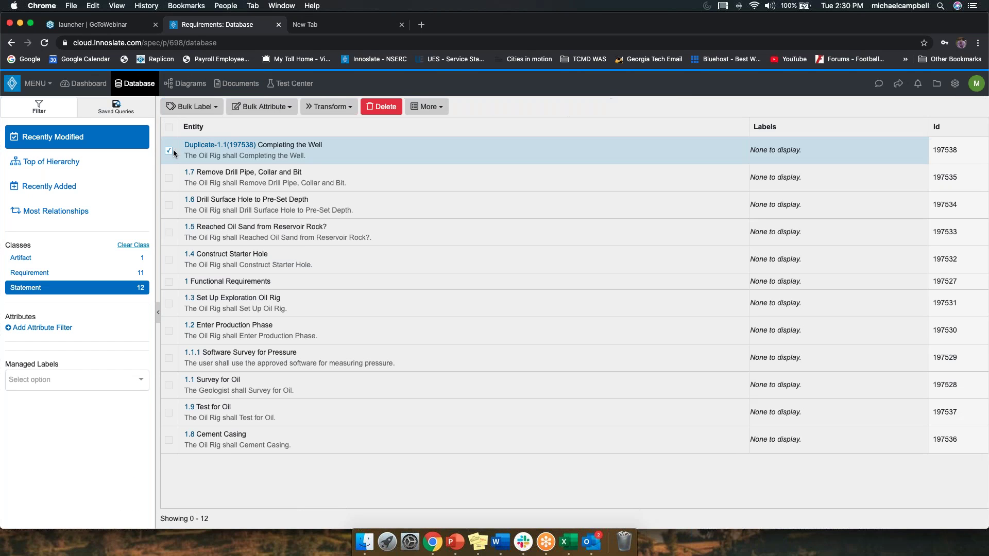
pyautogui.click(392, 109)
pyautogui.click(581, 175)
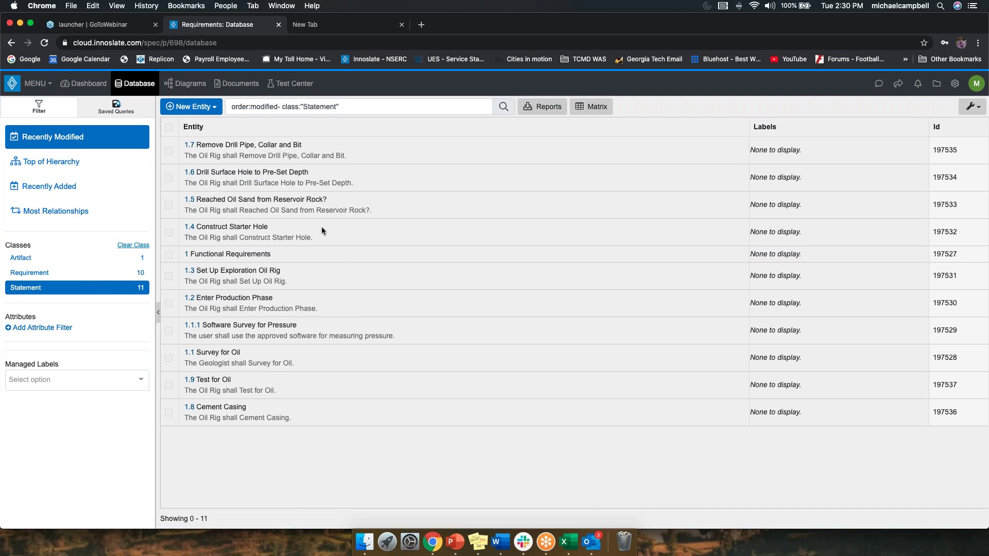
# - Reopen the Oil Req. .csv requirements document and run a quality check on all its requirements
pyautogui.click(185, 84)
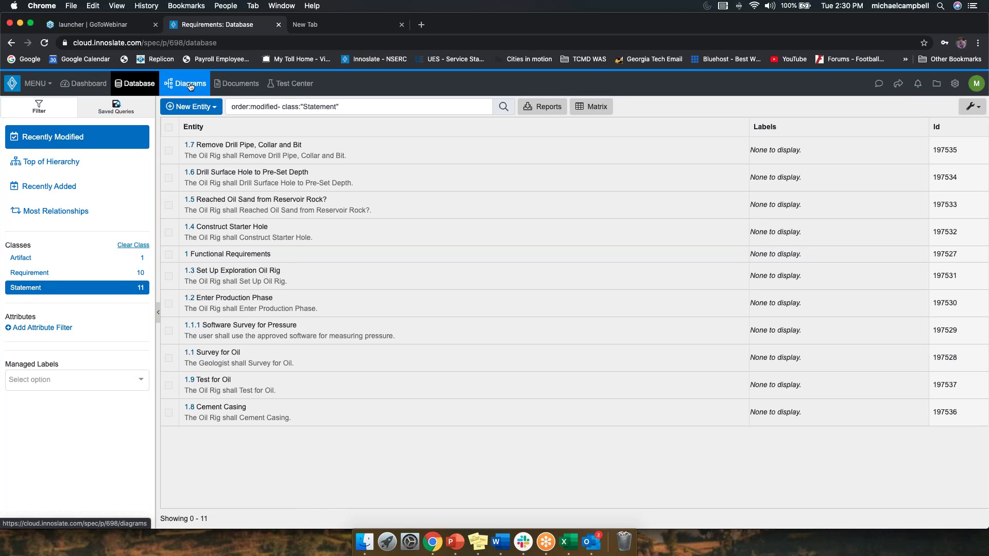
pyautogui.click(236, 84)
pyautogui.click(196, 326)
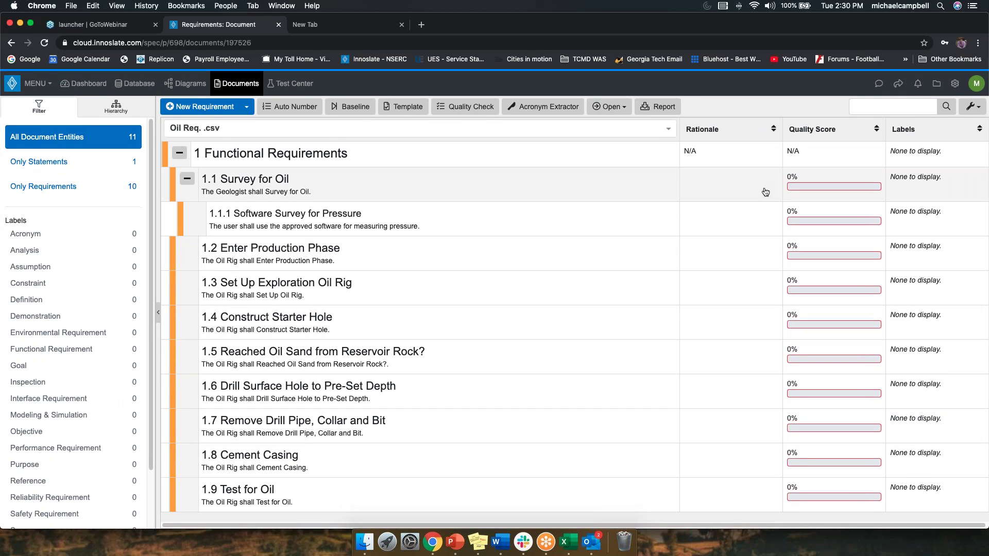
pyautogui.click(465, 106)
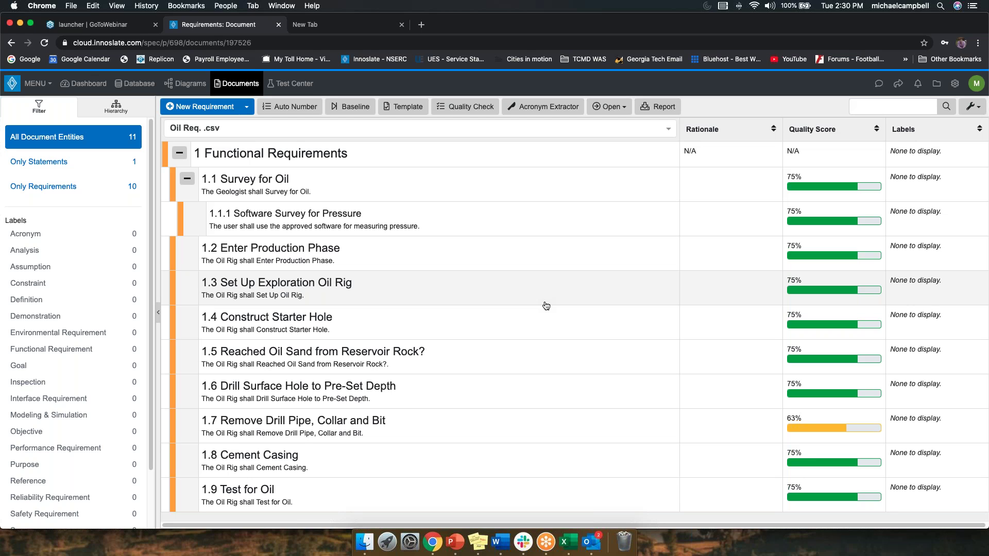
# - Open requirements 1.2 Enter Production Phase, 1.1.1 Software Survey for Pressure and 1.4 Construct Starter Hole to inspect their descriptions
pyautogui.click(345, 264)
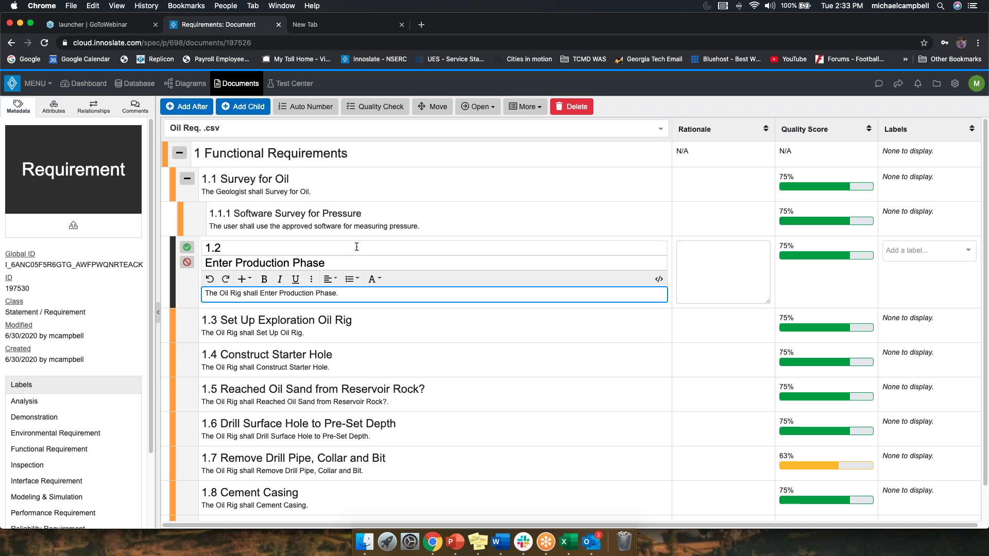
pyautogui.click(353, 217)
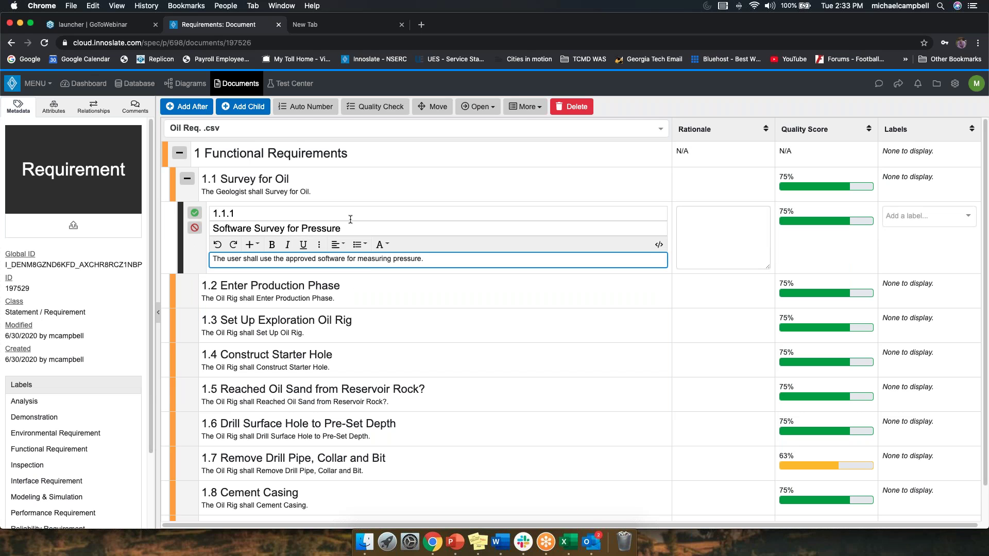
pyautogui.click(352, 284)
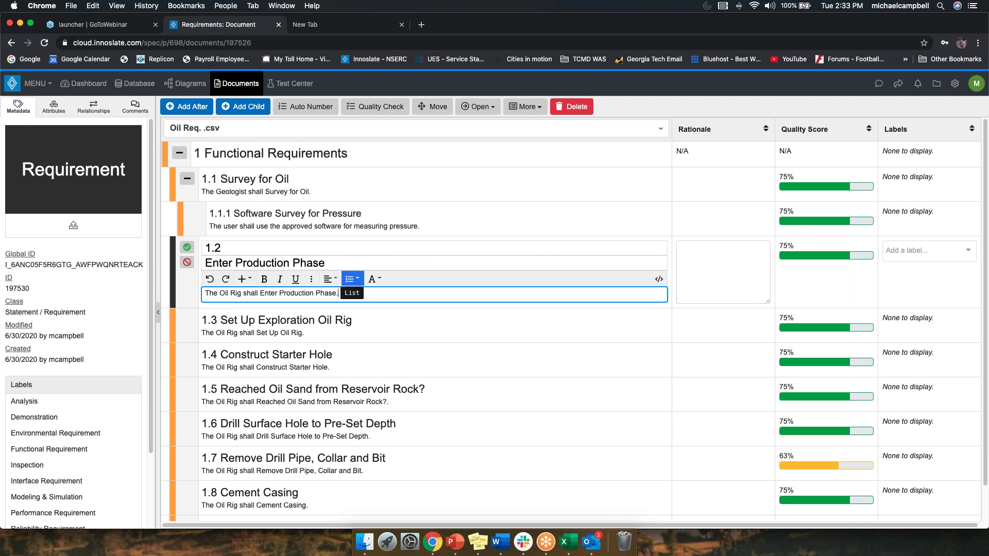
pyautogui.click(353, 322)
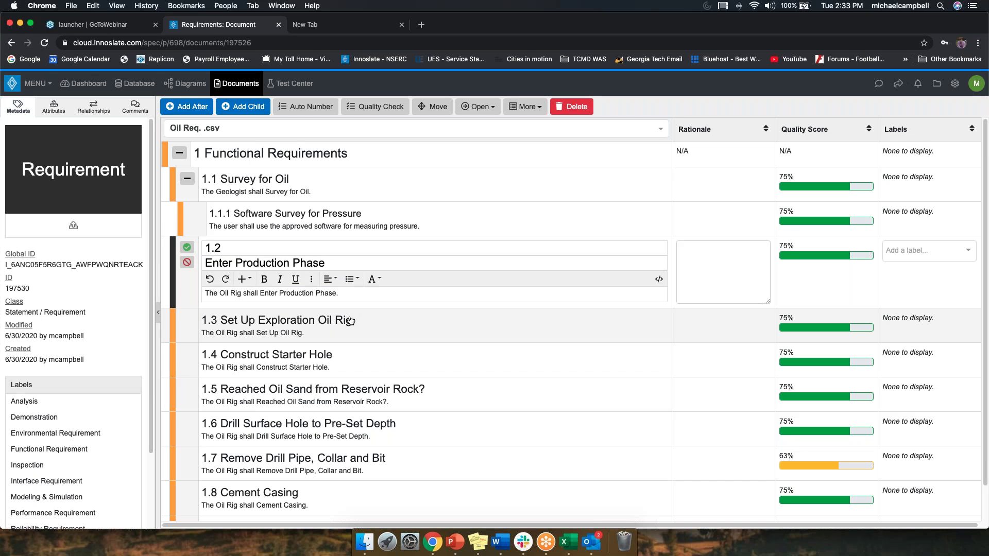
pyautogui.click(337, 362)
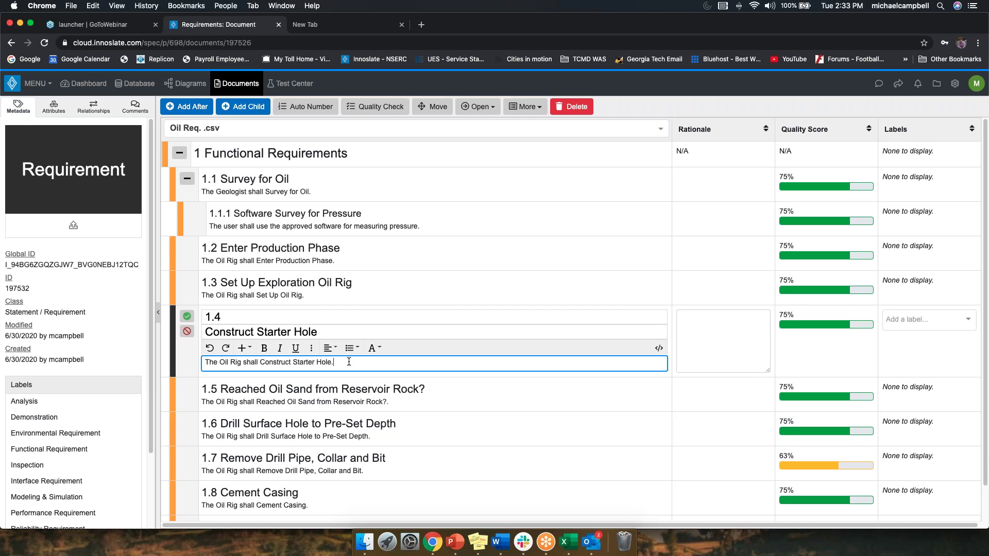
# - Extend the description of requirement 1.1 Survey for Oil with "using Seismic waves along a preidentified stretch of Texas Coastline." and save it
pyautogui.click(326, 188)
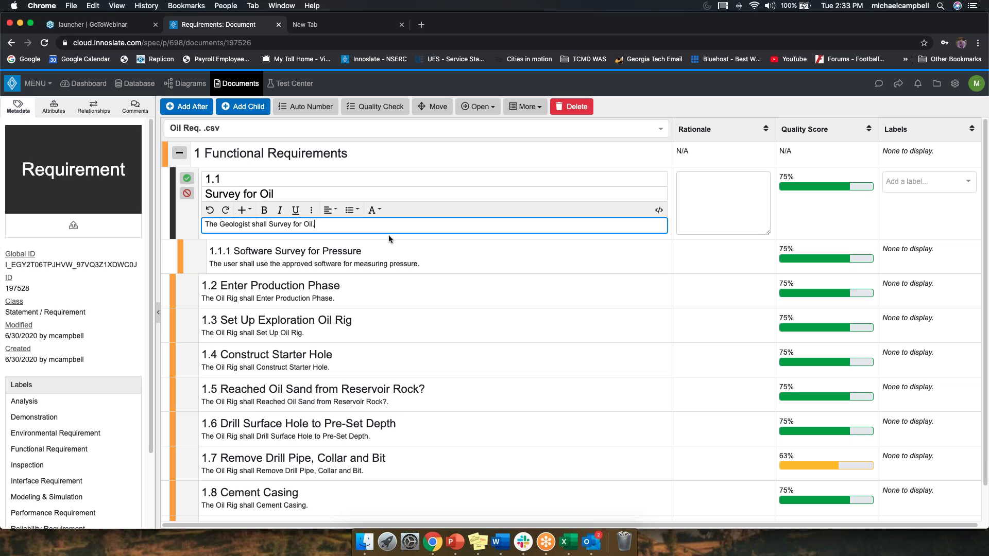
pyautogui.press('BackSpace')
pyautogui.write('l using Seismic waves along a preidentified str')
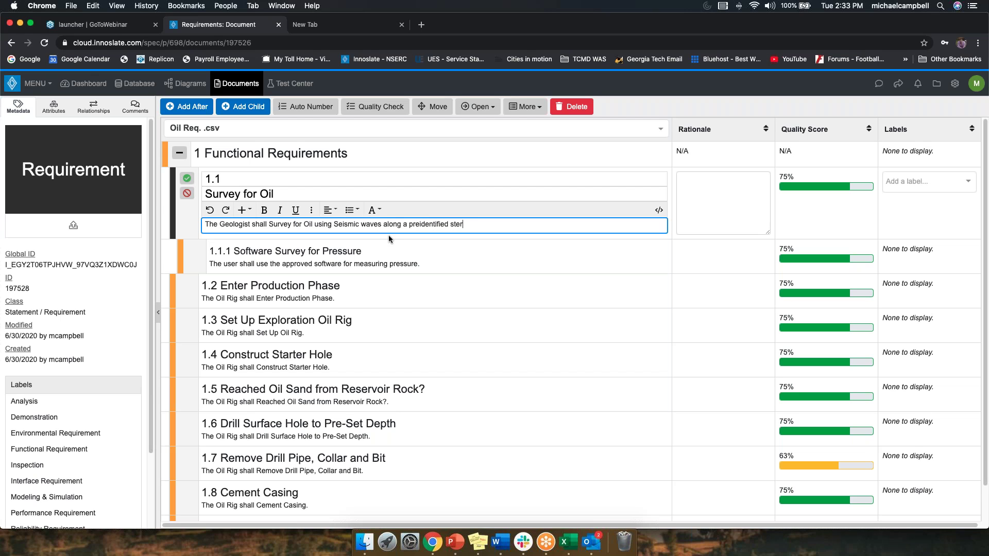
pyautogui.write('etch co')
pyautogui.write(' Texas Coastline.')
pyautogui.click(188, 191)
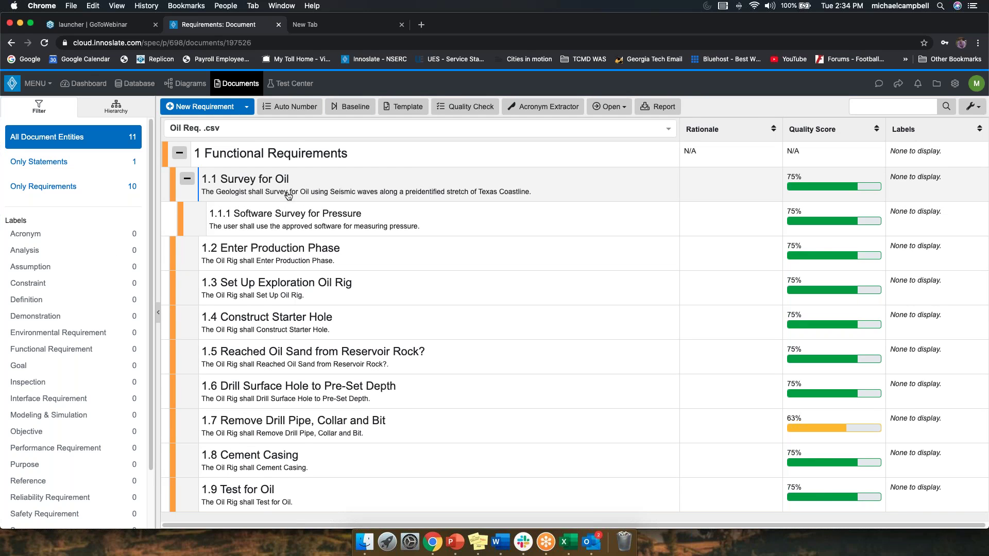
# - Open requirement 1.1 Survey for Oil in its Entity View
pyautogui.click(257, 188)
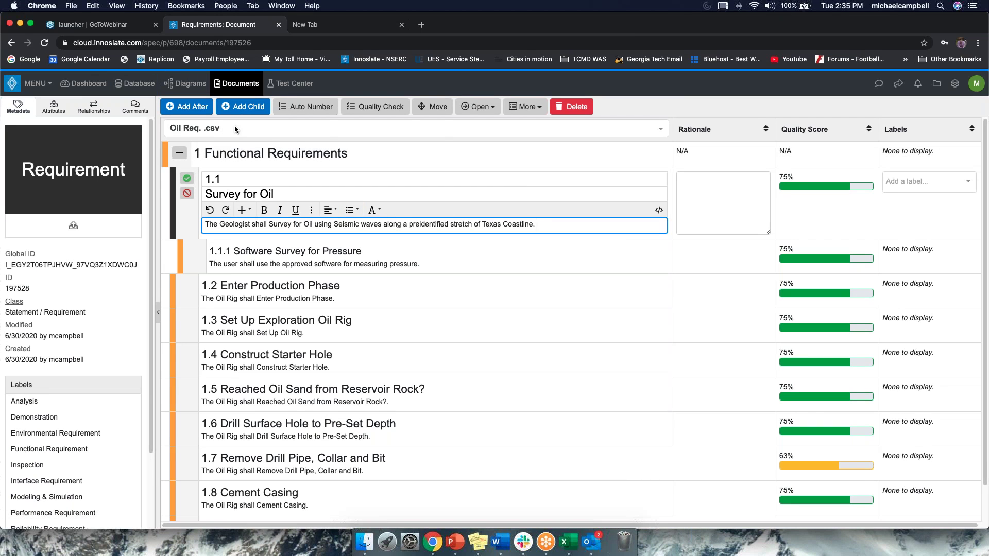
pyautogui.click(477, 107)
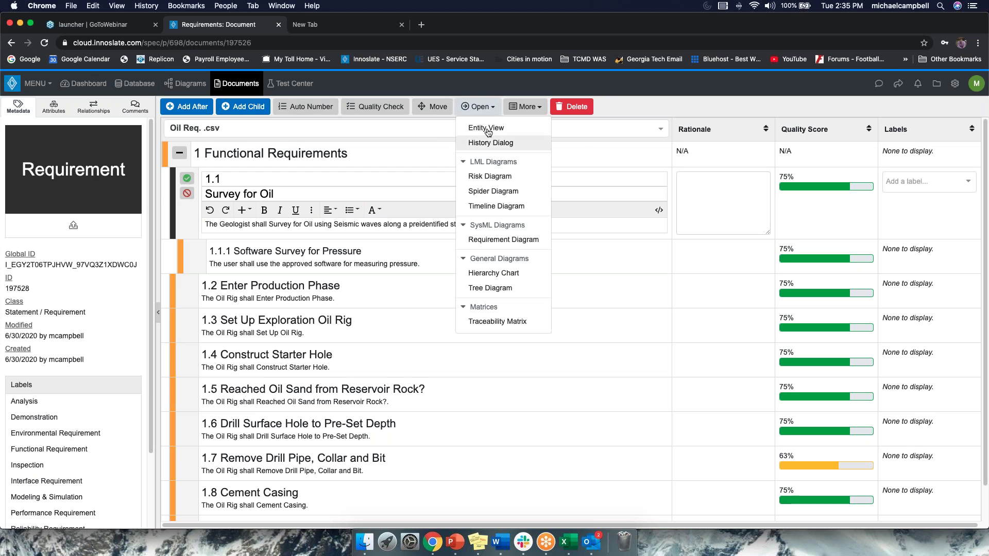
pyautogui.click(487, 129)
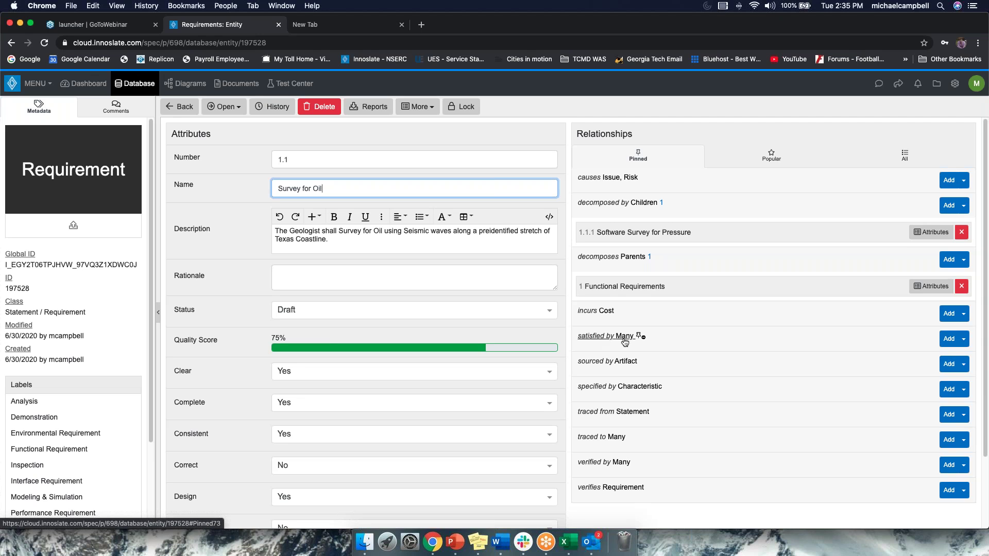
# - Add a new action named "Surveying for Oil along Texas Coast" to the requirement's satisfied by relationship
pyautogui.click(962, 339)
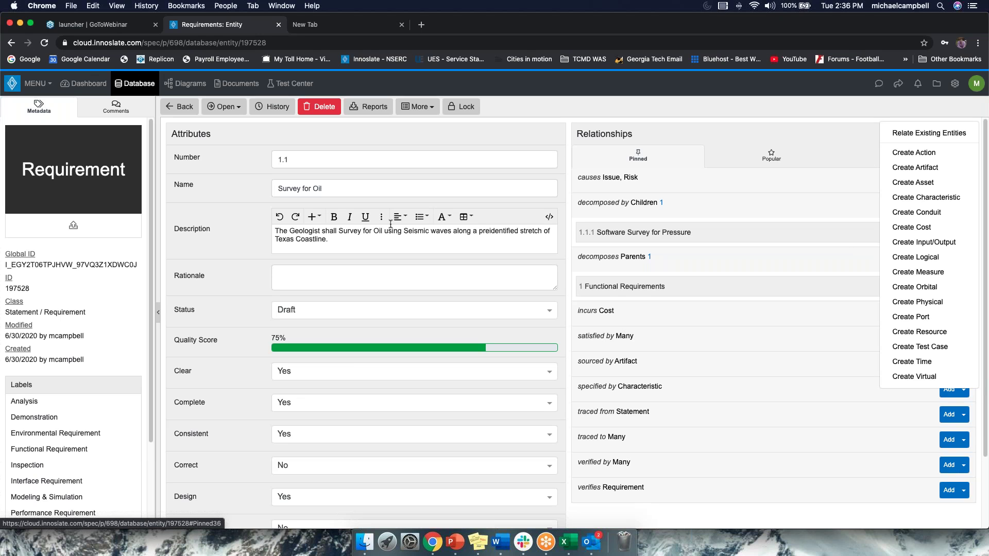
pyautogui.click(332, 239)
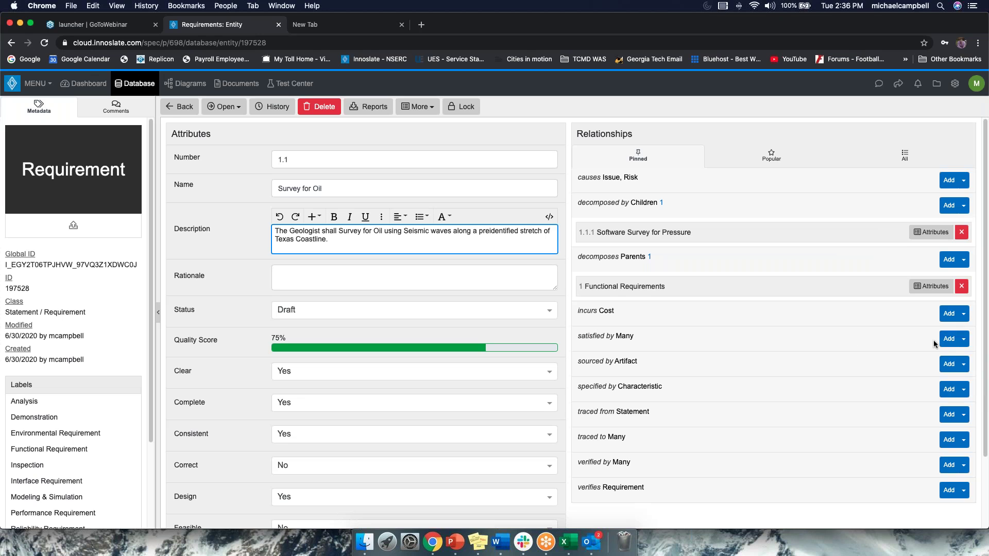
pyautogui.click(962, 340)
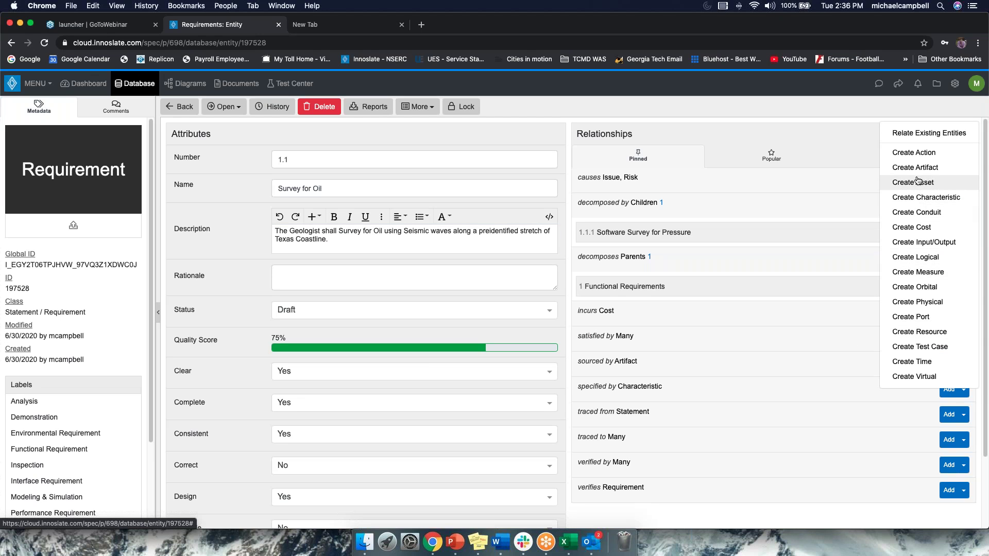
pyautogui.click(913, 153)
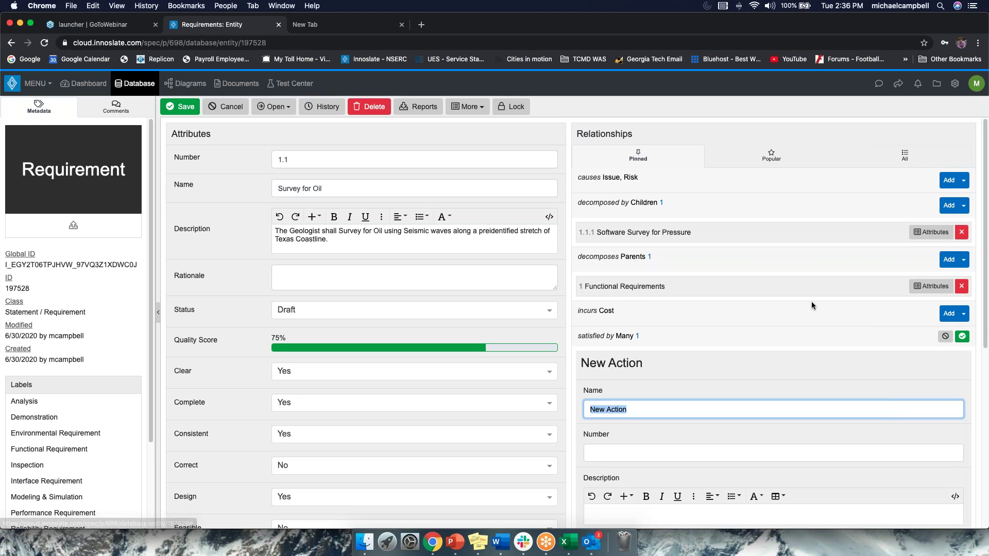
pyautogui.scroll(-5, 628, 444)
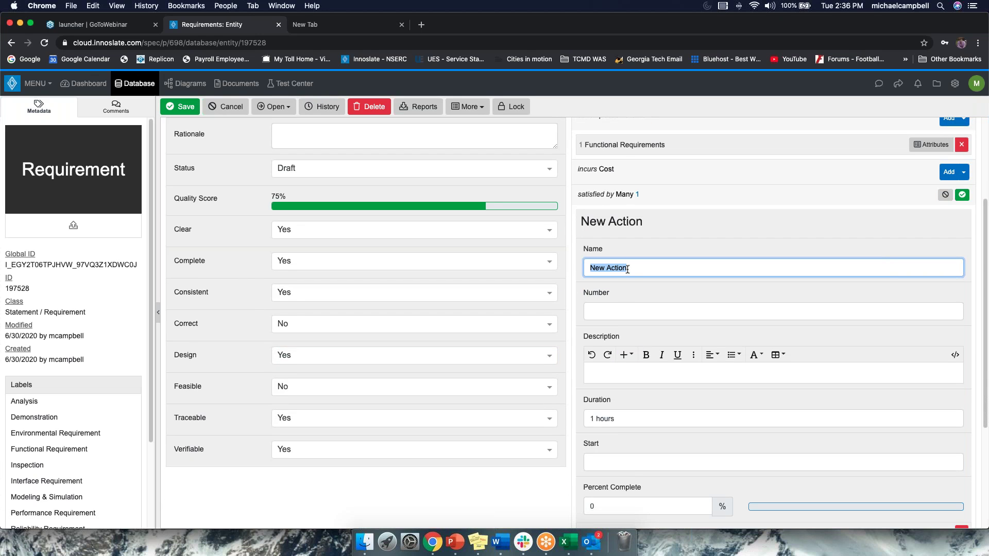
pyautogui.press('BackSpace')
pyautogui.scroll(2, 633, 335)
pyautogui.scroll(2, 632, 340)
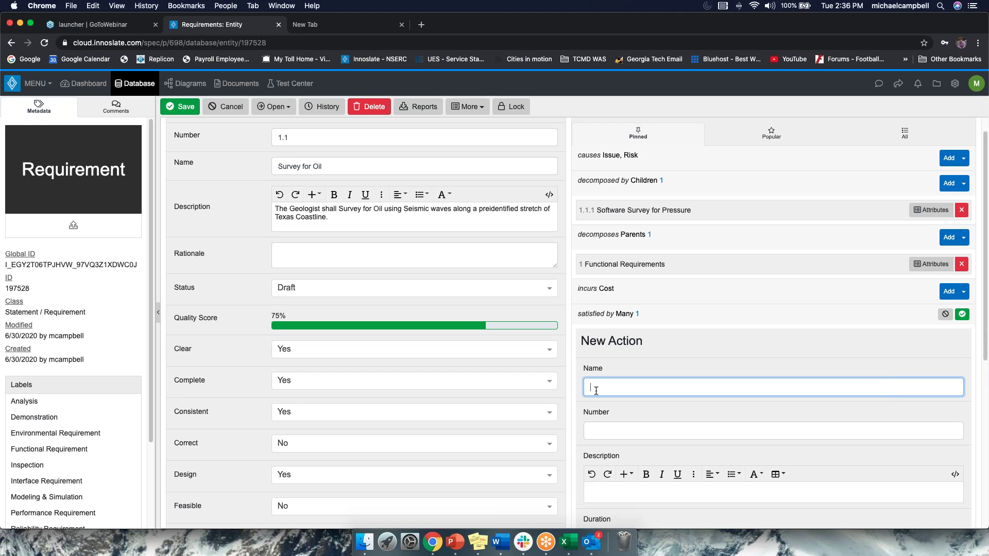
pyautogui.write('Surveying for Oil')
pyautogui.write('along Texas Coast.')
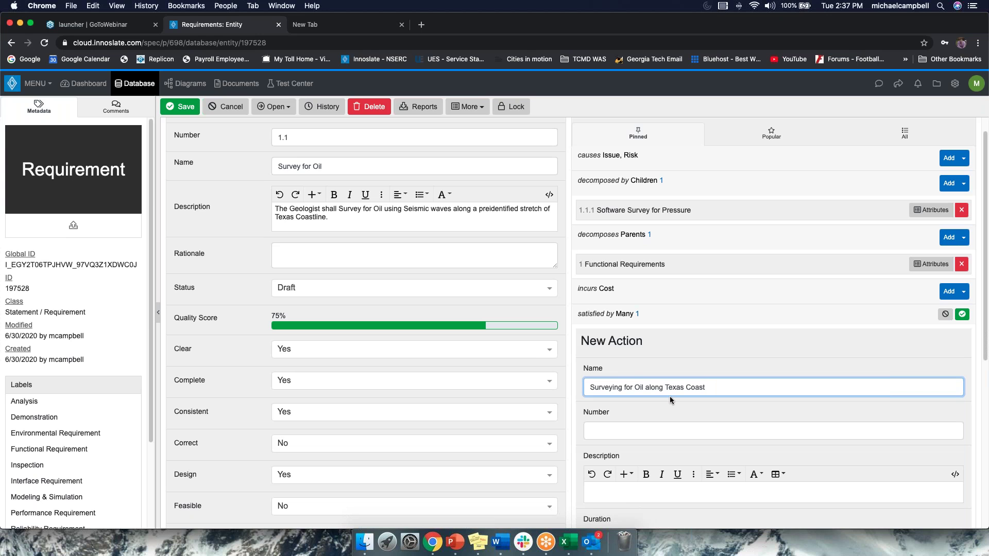
pyautogui.click(714, 348)
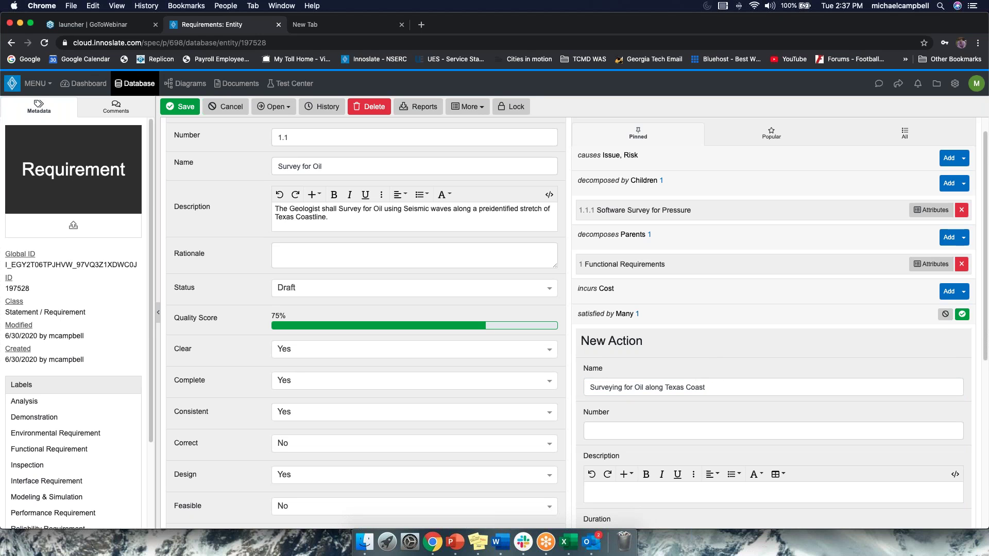
# - Relate the artifact Oil Req. .csv to the requirement through its sourced by relationship
pyautogui.scroll(-5, 681, 403)
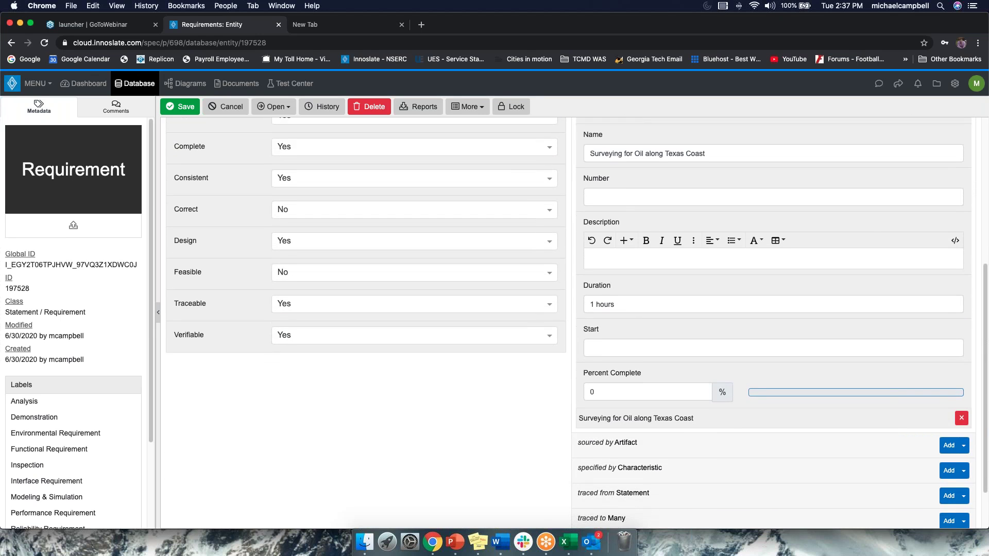
pyautogui.scroll(2, 621, 377)
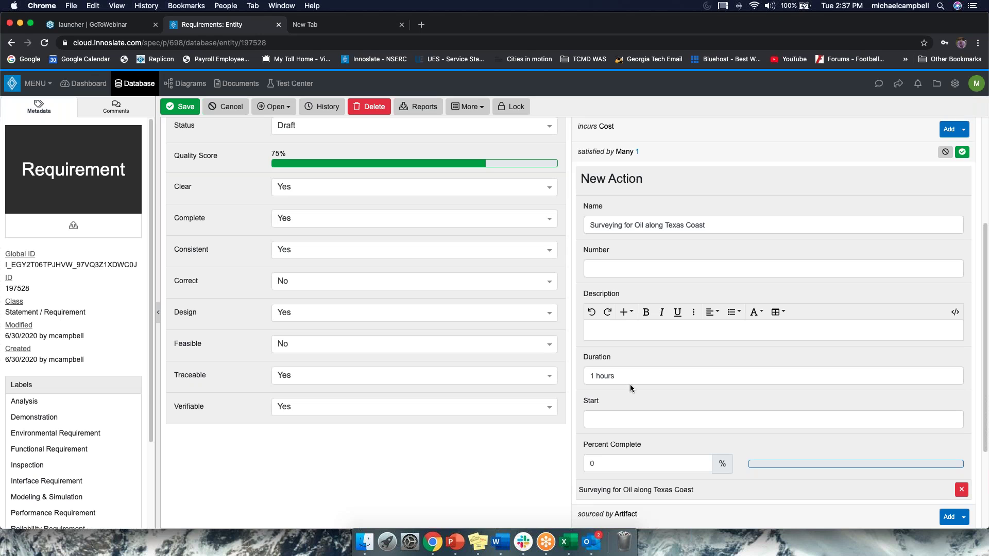
pyautogui.scroll(-2, 630, 384)
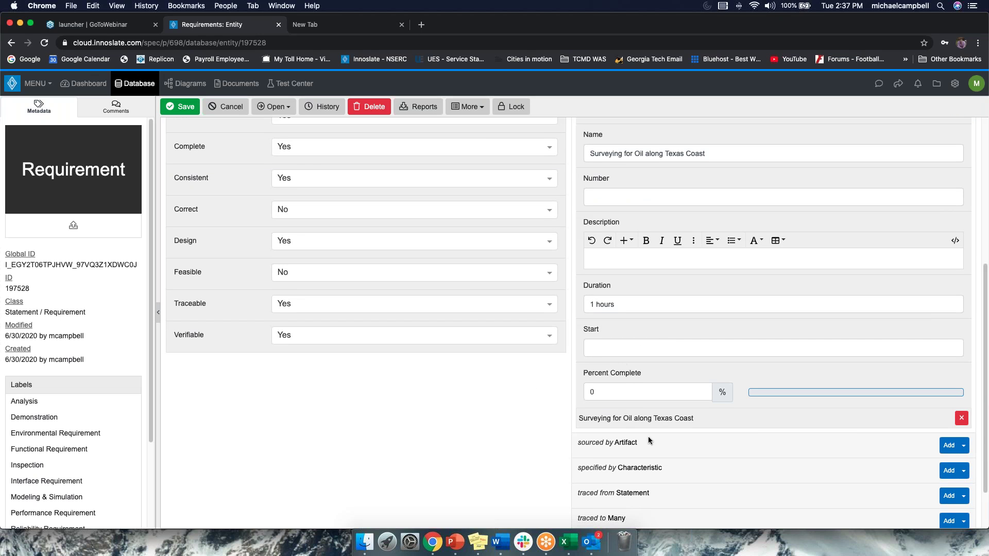
pyautogui.scroll(4, 480, 432)
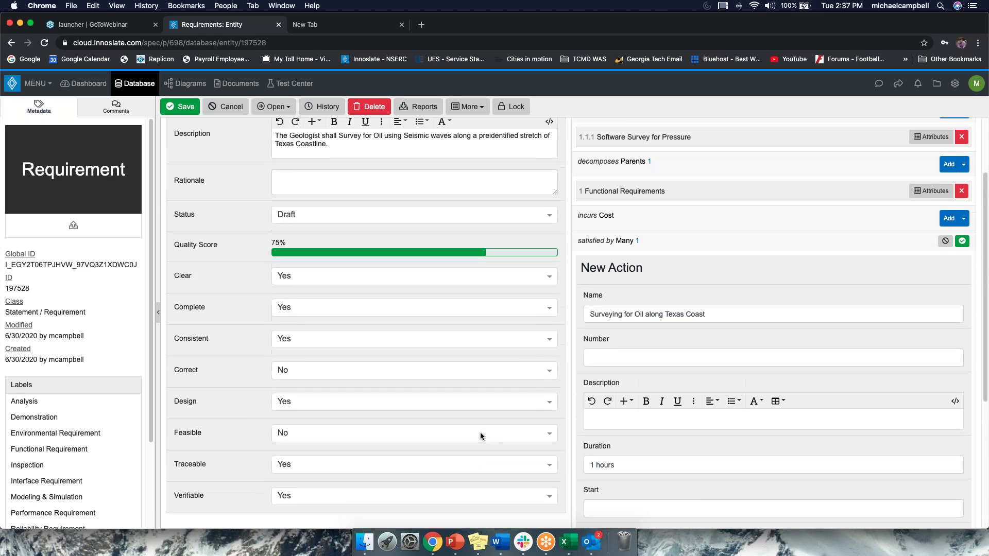
pyautogui.scroll(-5, 480, 432)
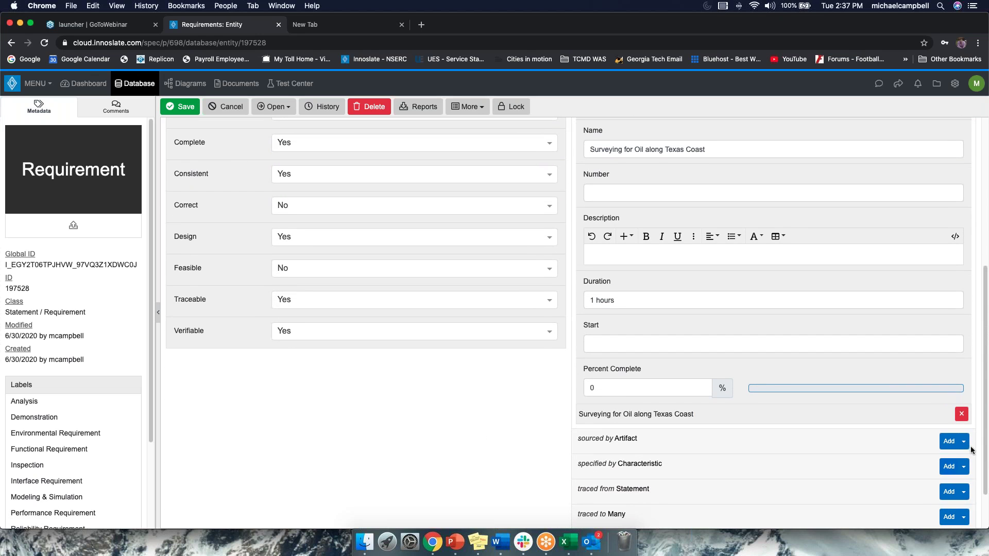
pyautogui.click(951, 442)
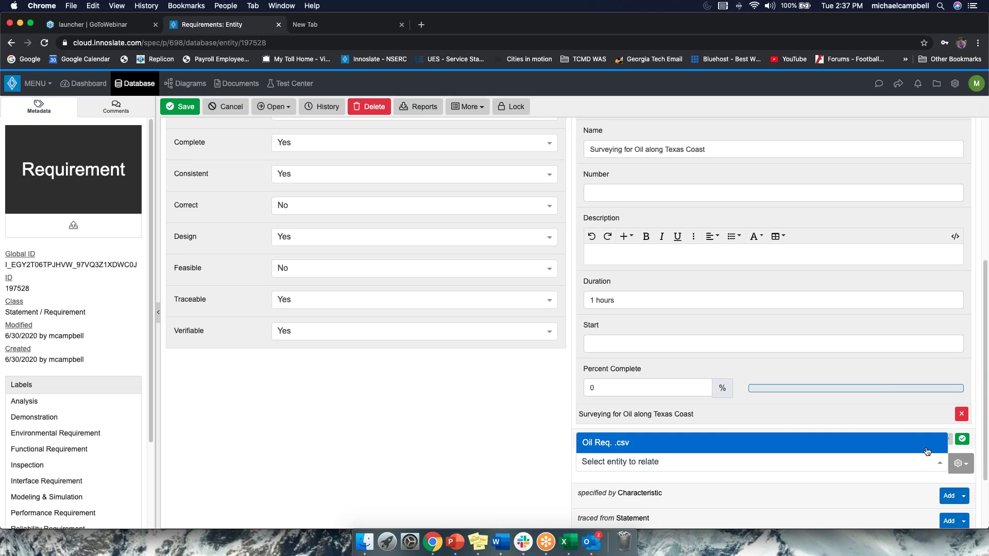
pyautogui.click(622, 446)
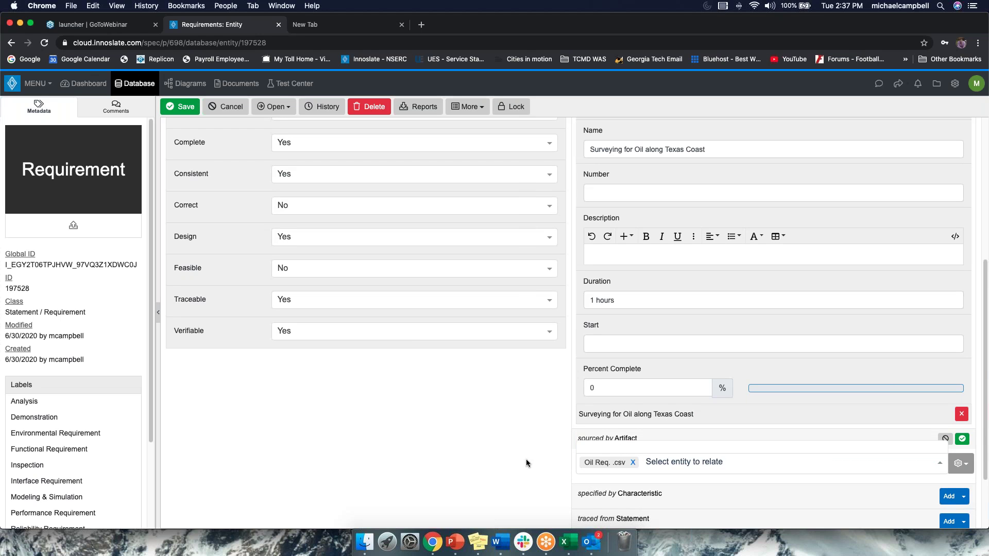
pyautogui.click(961, 439)
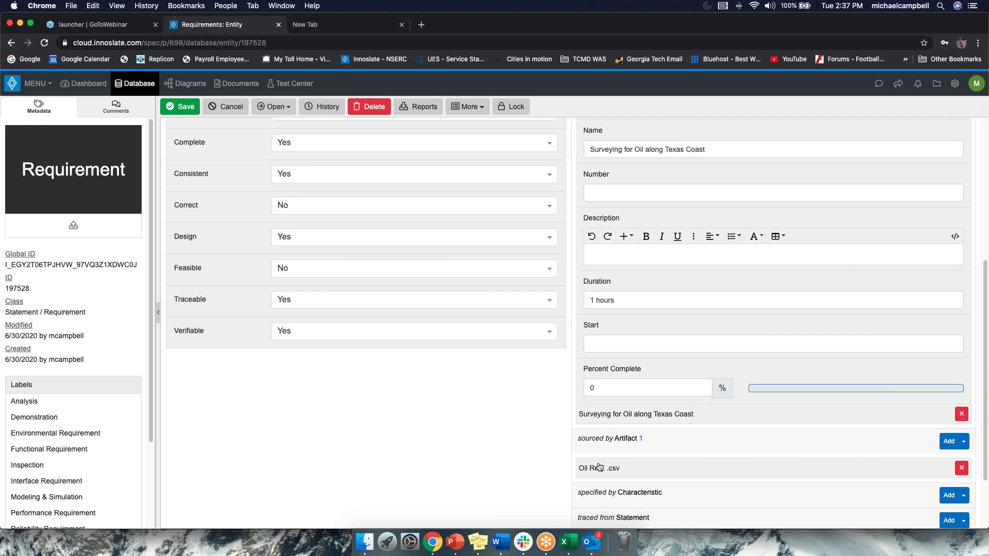
# - Review the requirement's attributes, the new action's fields and the related source artifact
pyautogui.scroll(1, 256, 281)
pyautogui.scroll(1, 256, 281)
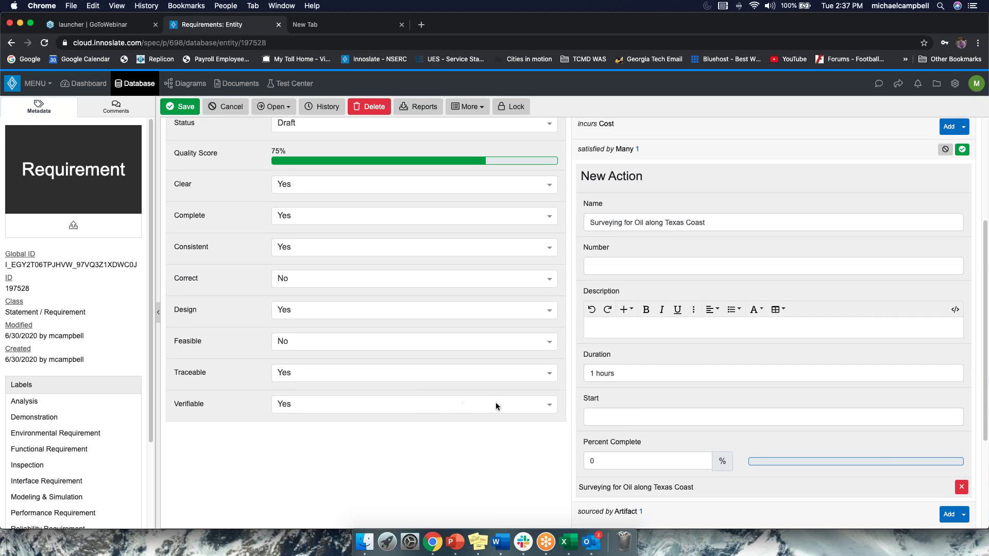
pyautogui.scroll(-3, 496, 404)
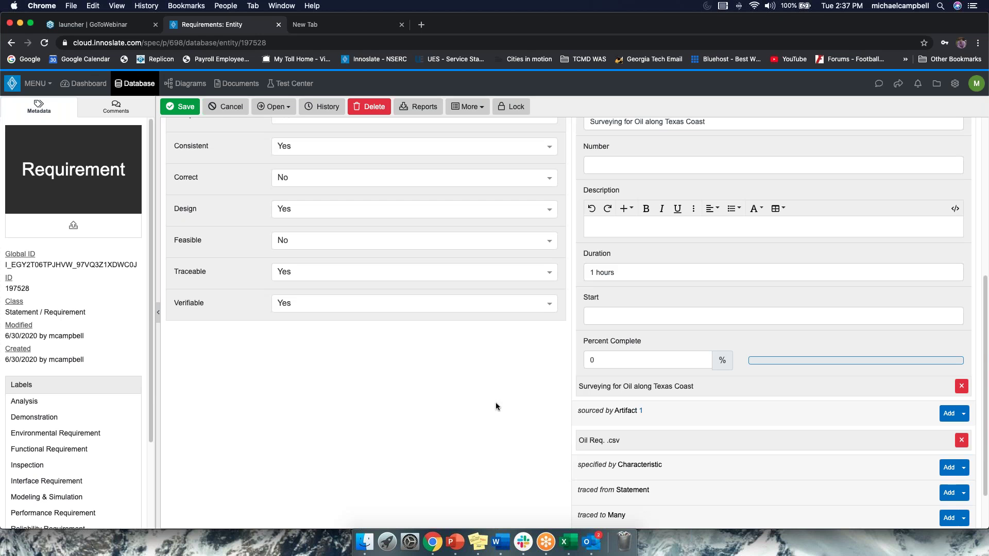
pyautogui.scroll(2, 532, 450)
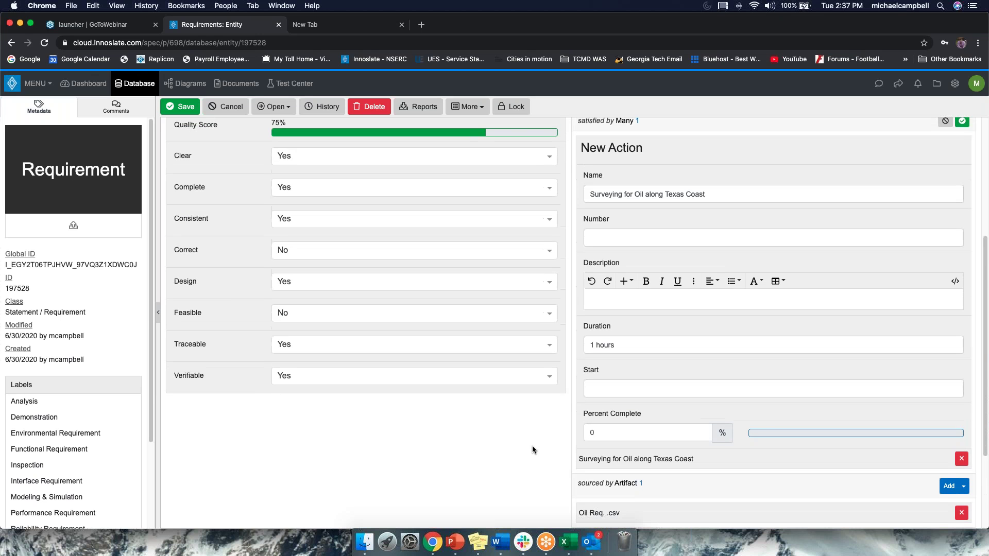
pyautogui.scroll(-3, 532, 447)
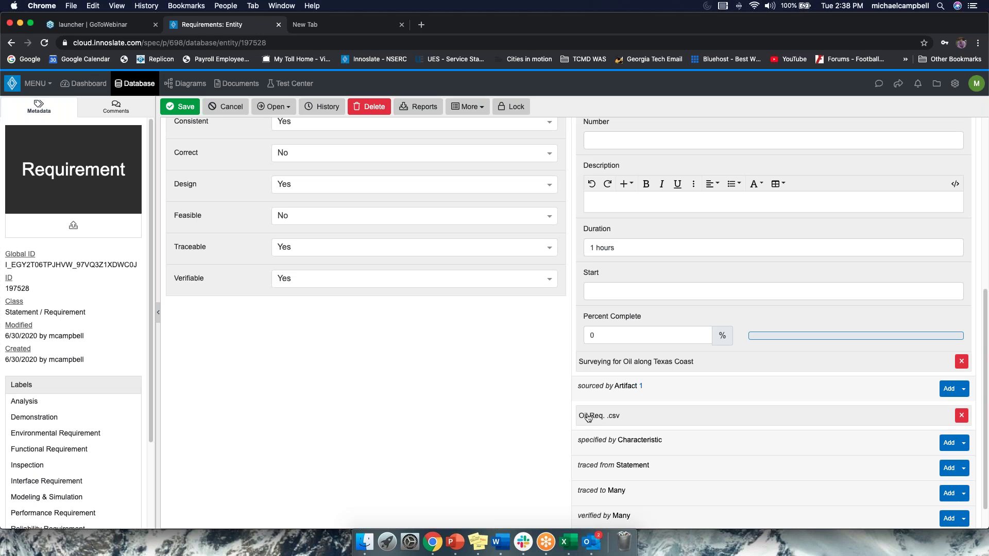
pyautogui.scroll(2, 521, 409)
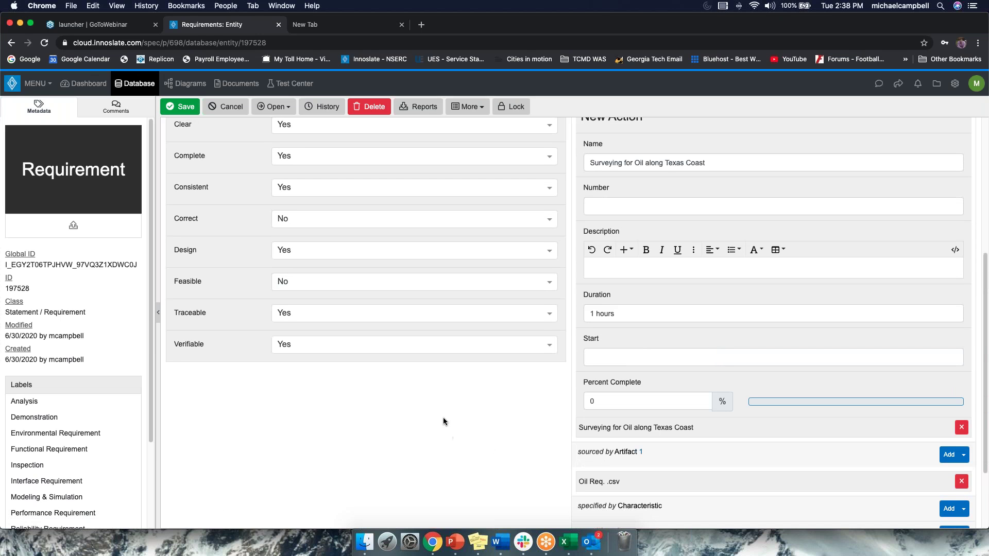
pyautogui.scroll(5, 443, 418)
pyautogui.scroll(2, 257, 225)
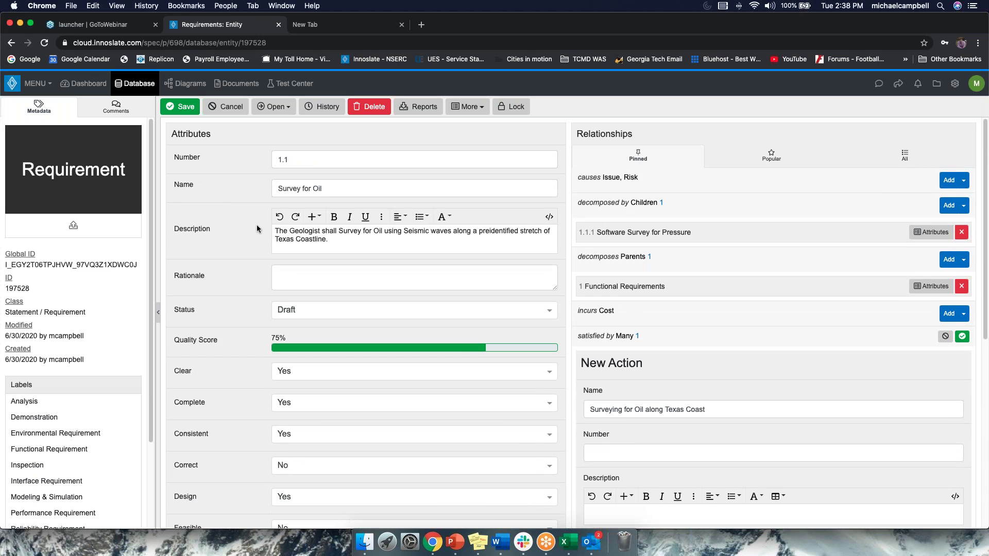
# - Confirm the new action in the requirement's satisfied by relationship
pyautogui.scroll(-4, 470, 354)
pyautogui.scroll(-3, 780, 364)
pyautogui.scroll(5, 784, 363)
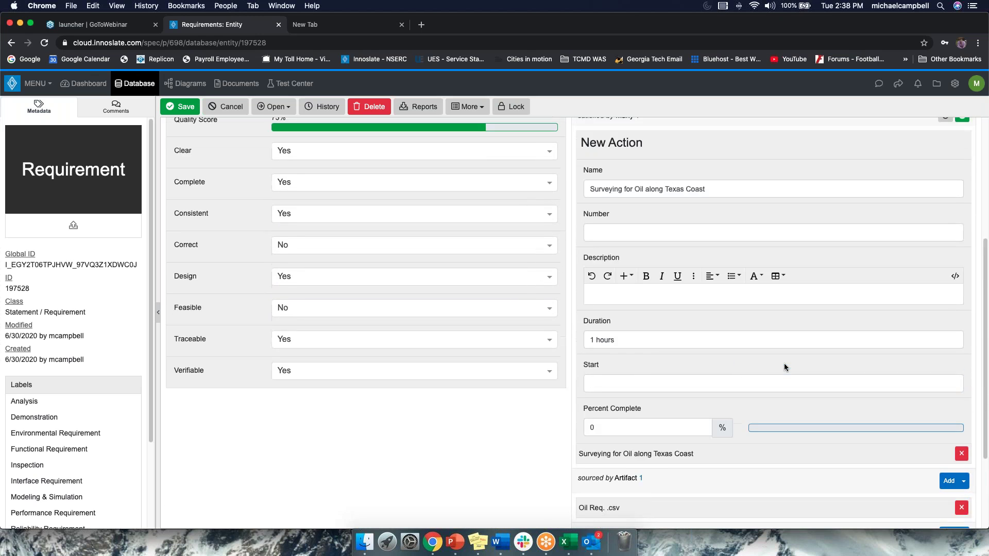
pyautogui.click(961, 261)
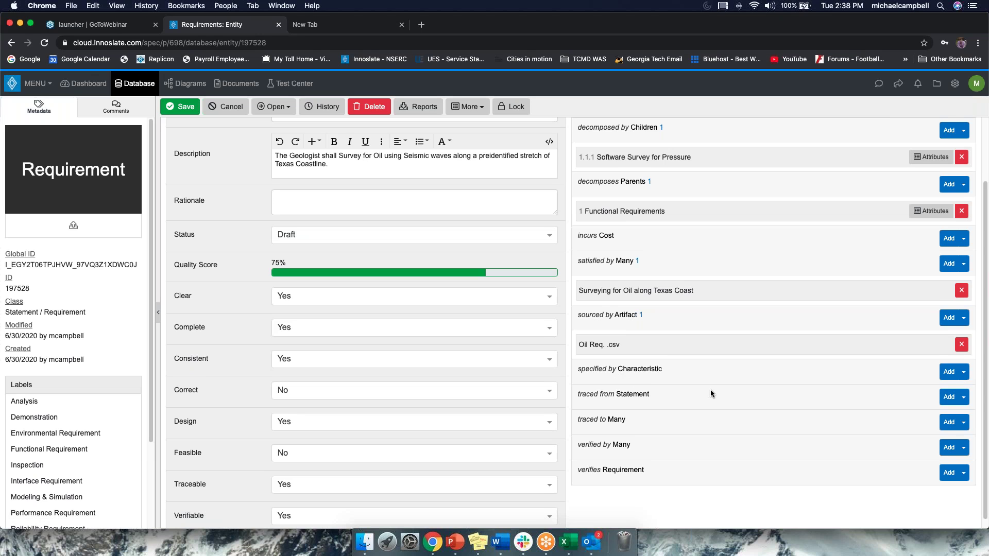
pyautogui.scroll(1, 711, 394)
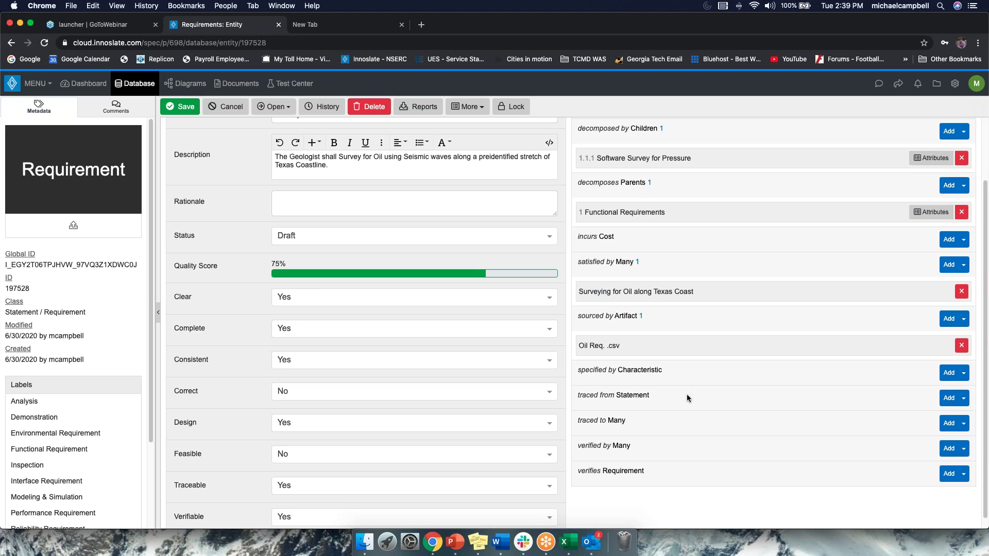
pyautogui.scroll(2, 687, 394)
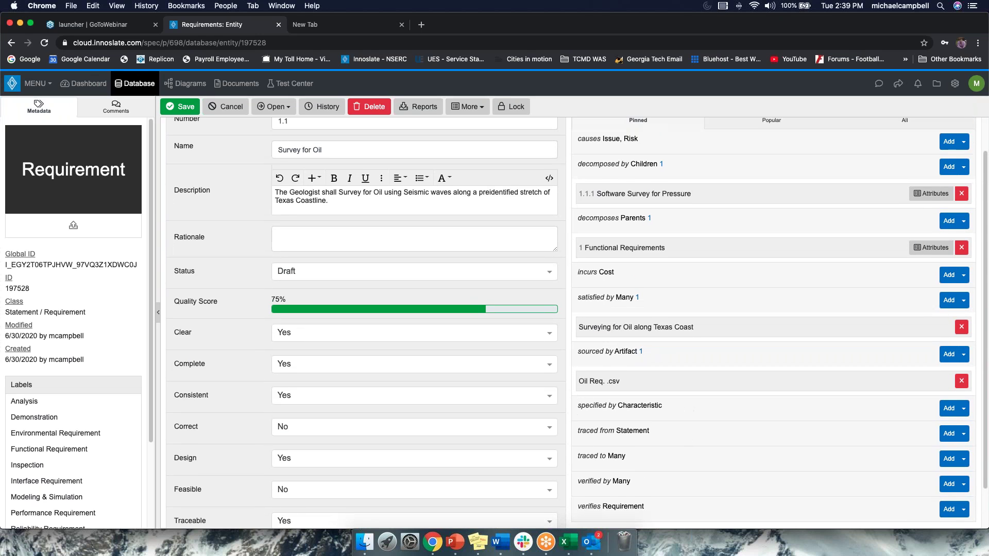
# - Open the Surveying for Oil along Texas Coast action and create a performed by asset named "Geological Surveyor"
pyautogui.click(655, 325)
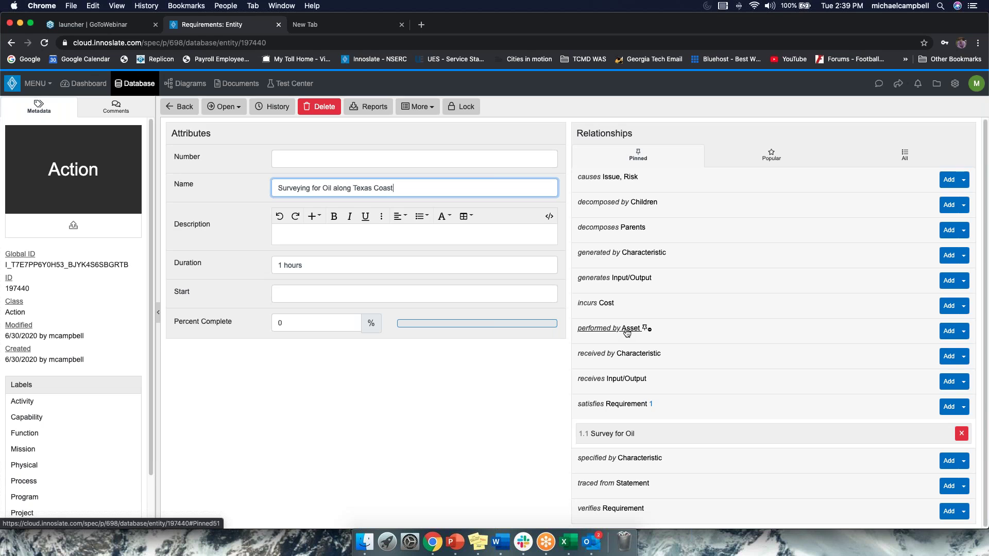
pyautogui.click(961, 332)
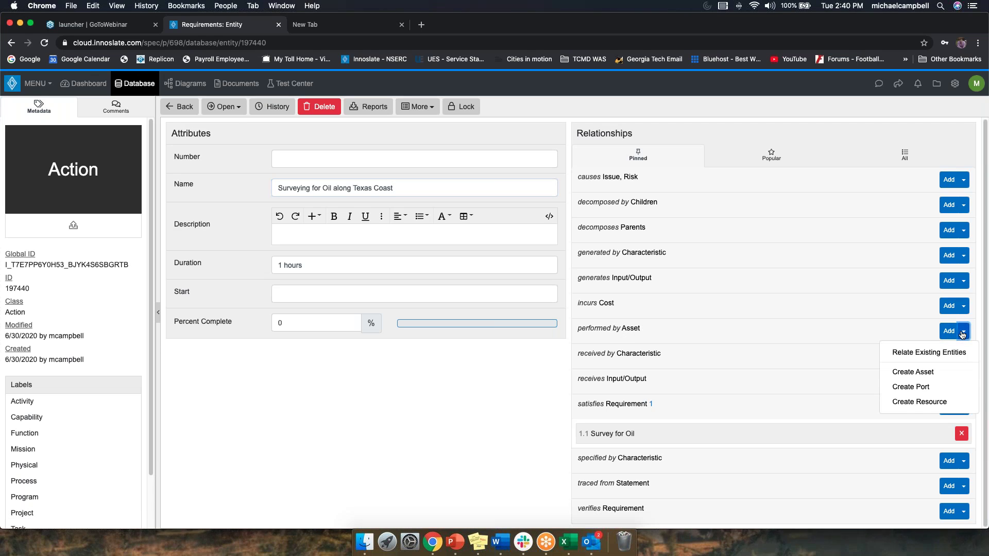
pyautogui.click(917, 373)
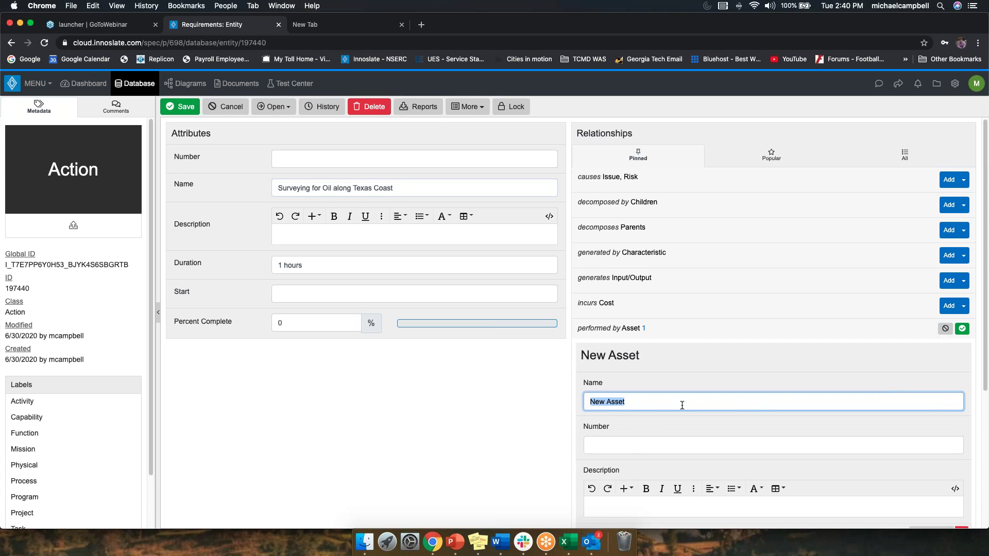
pyautogui.scroll(-3, 678, 404)
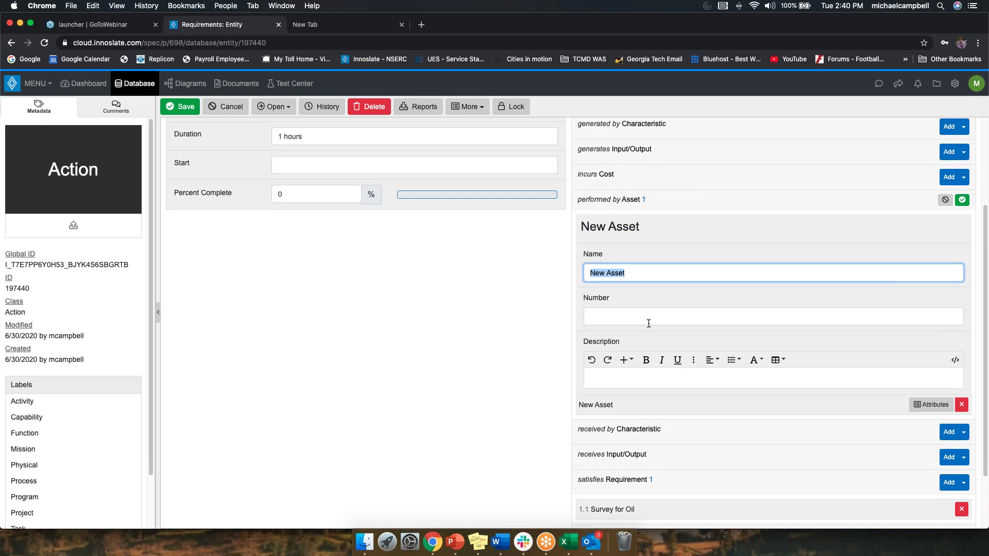
pyautogui.write('Geological Surer')
pyautogui.press('BackSpace')
pyautogui.press('BackSpace')
pyautogui.write('vey')
pyautogui.press('BackSpace')
pyautogui.write('yor')
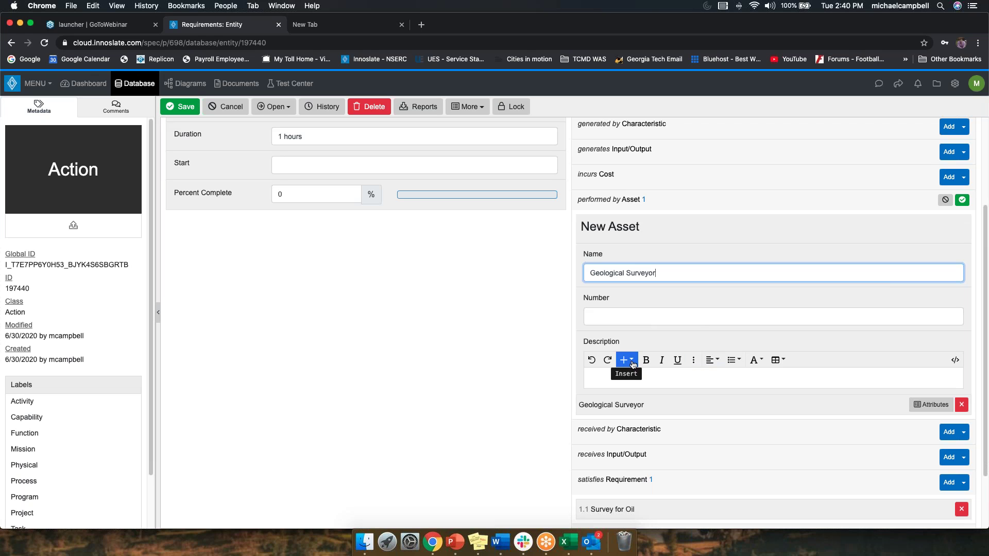
# - Confirm the new asset in the action's performed by relationship and save the action
pyautogui.scroll(5, 503, 380)
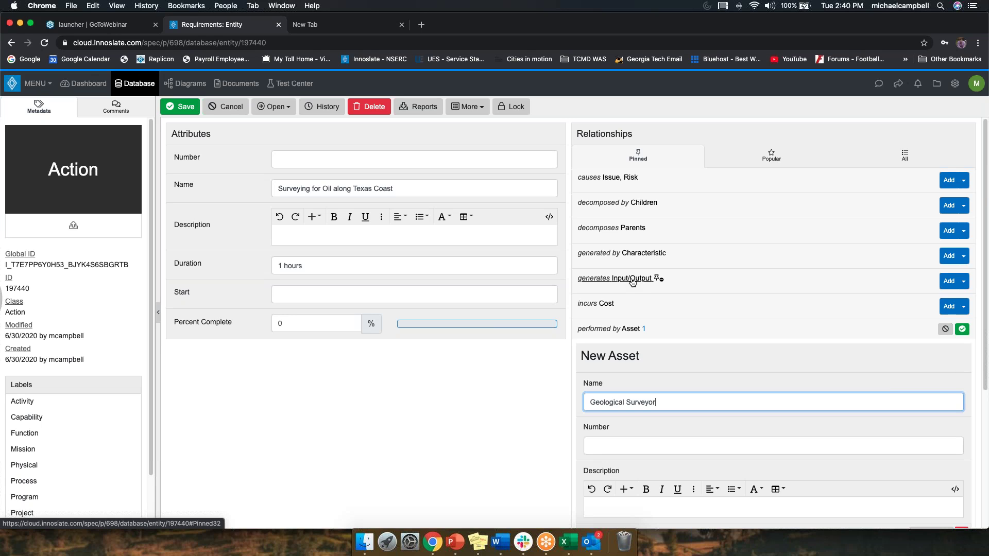
pyautogui.click(515, 397)
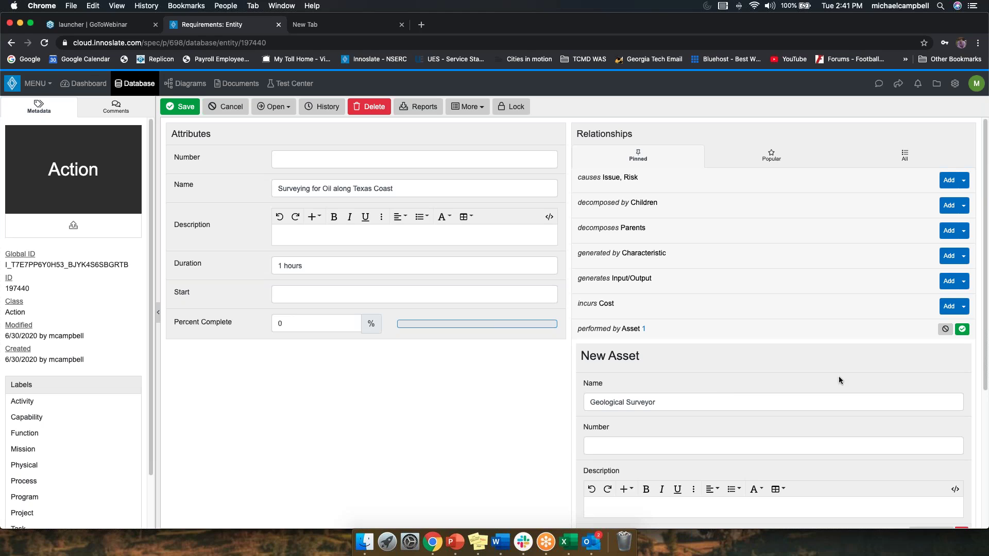
pyautogui.click(961, 331)
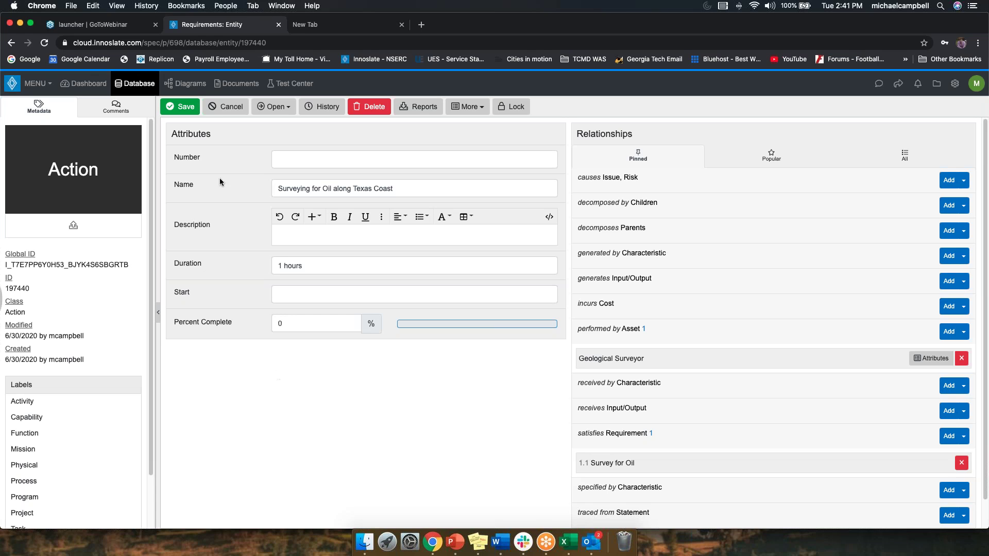
pyautogui.click(178, 107)
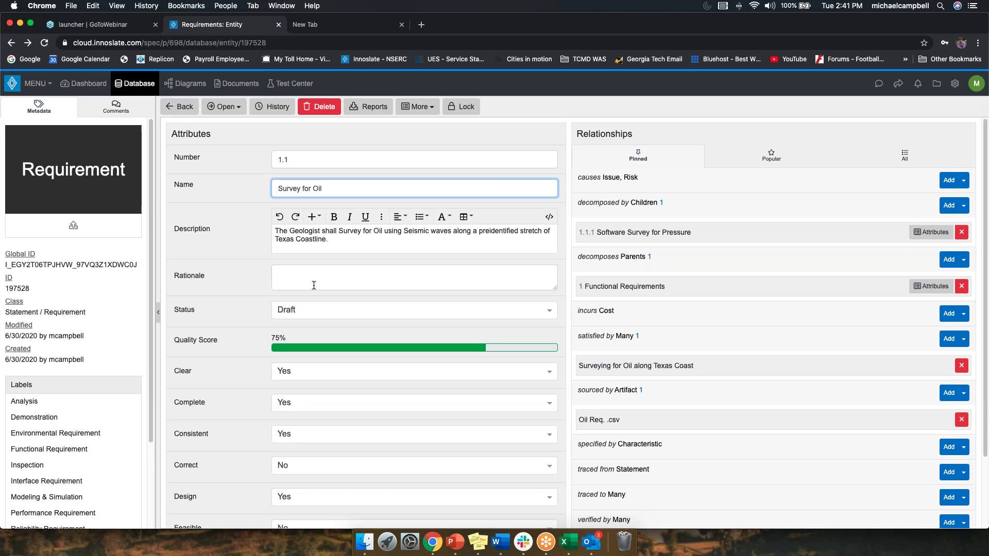
# - Open the Oil Req. .csv requirements document and discard the edit of requirement 1.1.1 Software Survey for Pressure
pyautogui.click(238, 84)
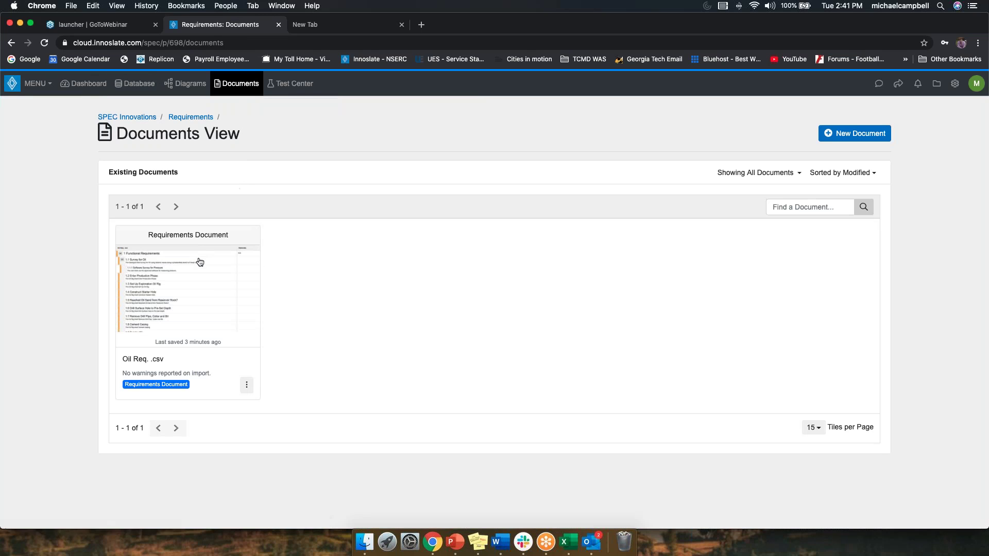
pyautogui.click(200, 263)
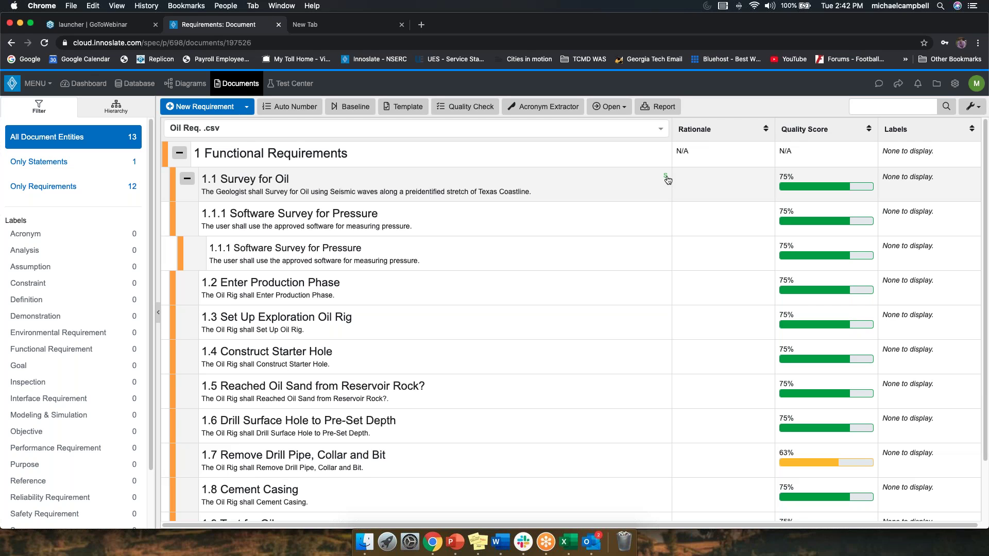
pyautogui.click(658, 216)
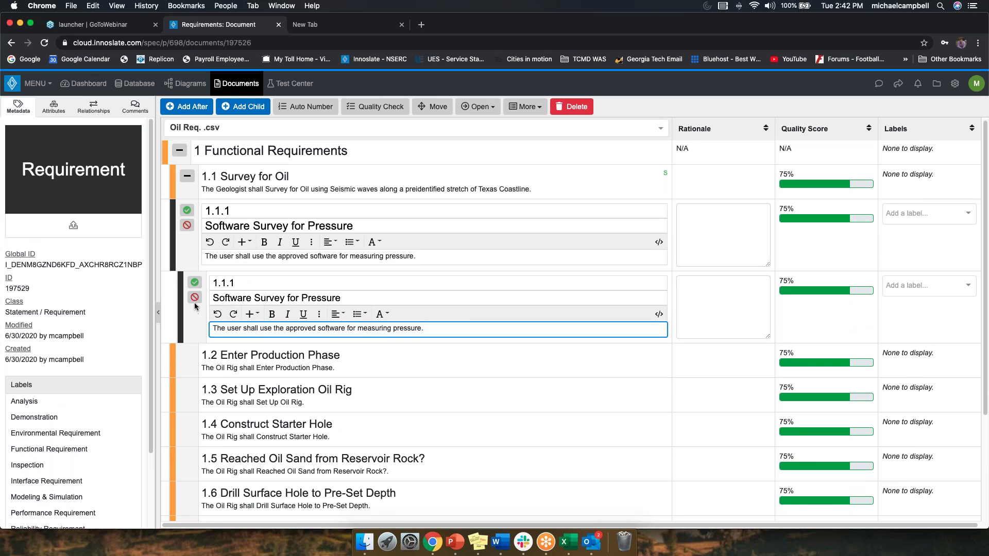
pyautogui.click(195, 298)
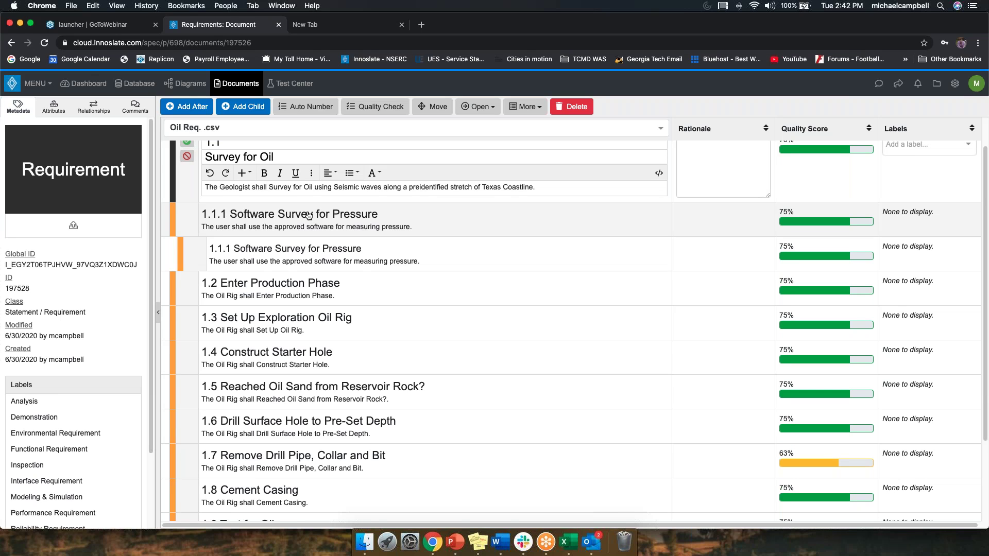
# - Outdent requirement 1.1 Survey for Oil to the document's top level and save it
pyautogui.scroll(1, 324, 241)
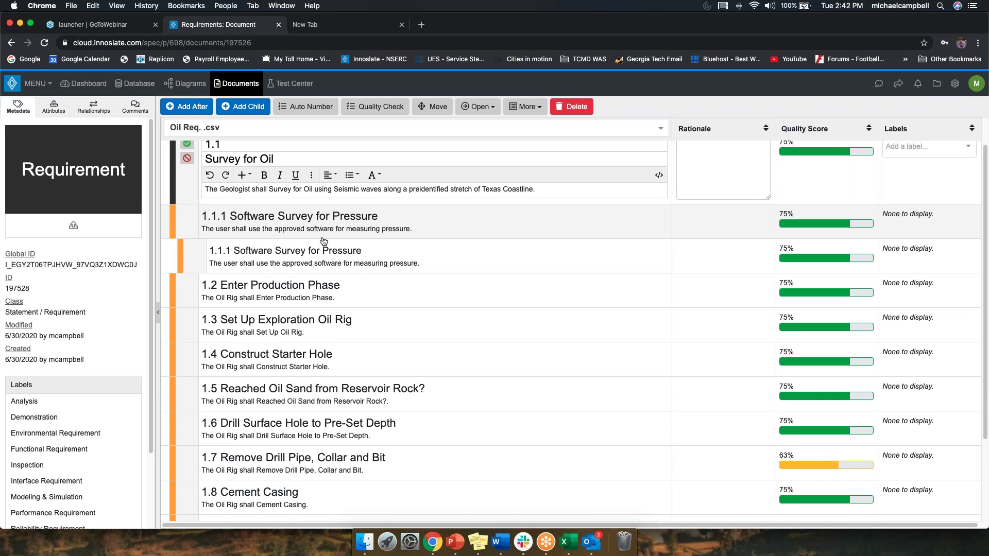
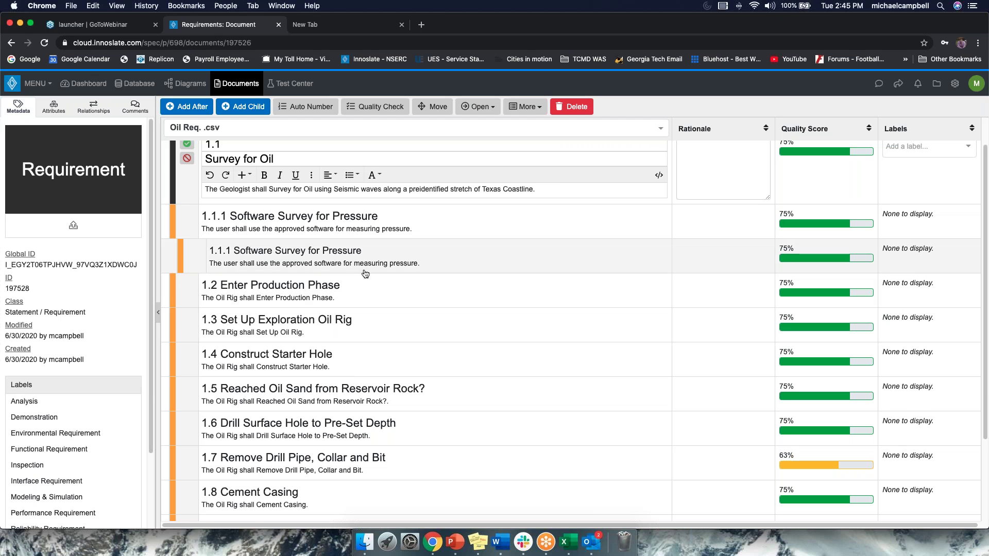
pyautogui.hotkey('shift', 'Tab')
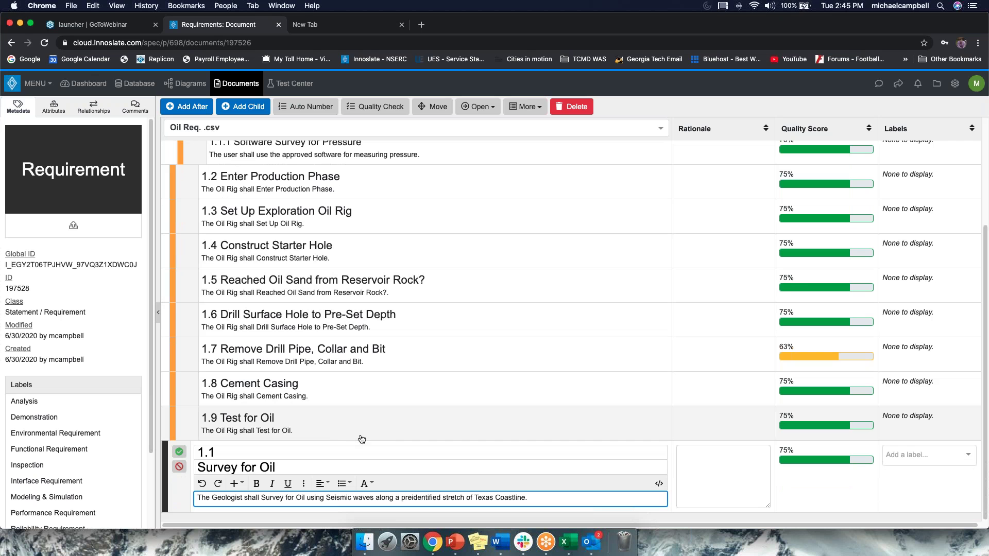
pyautogui.click(178, 453)
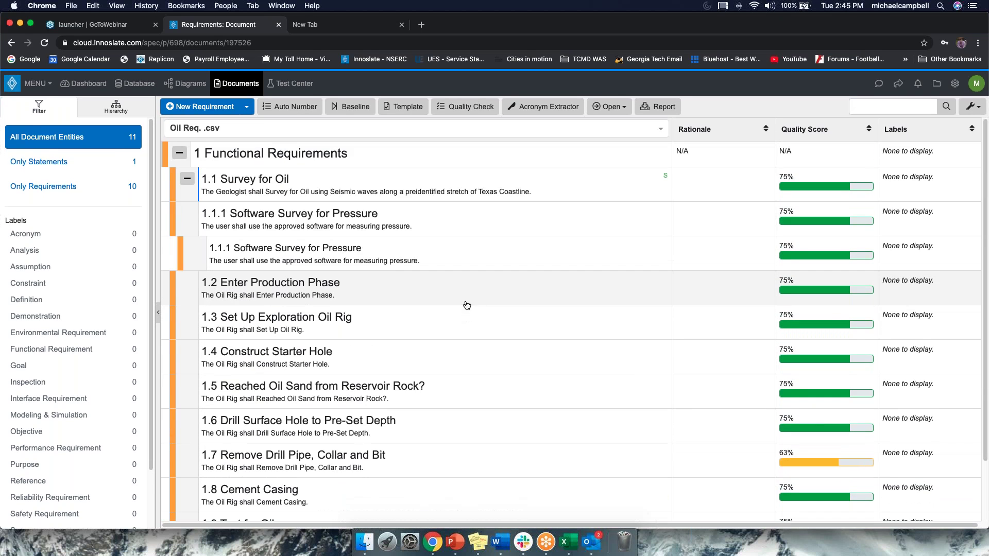
# - Open the entity view of requirement 1.1 Survey for Oil and follow its parent relationship to Functional Requirements
pyautogui.click(239, 178)
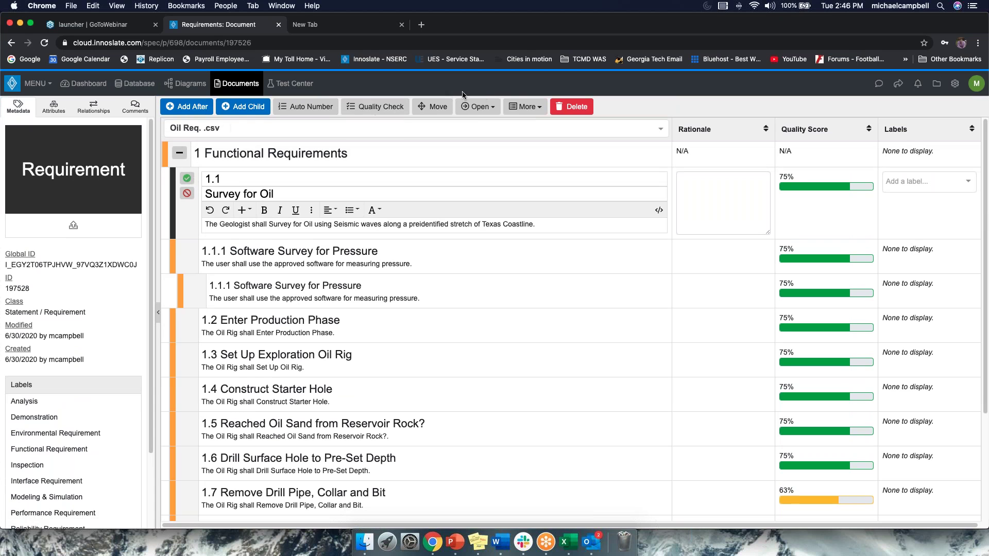
pyautogui.click(477, 108)
pyautogui.click(475, 128)
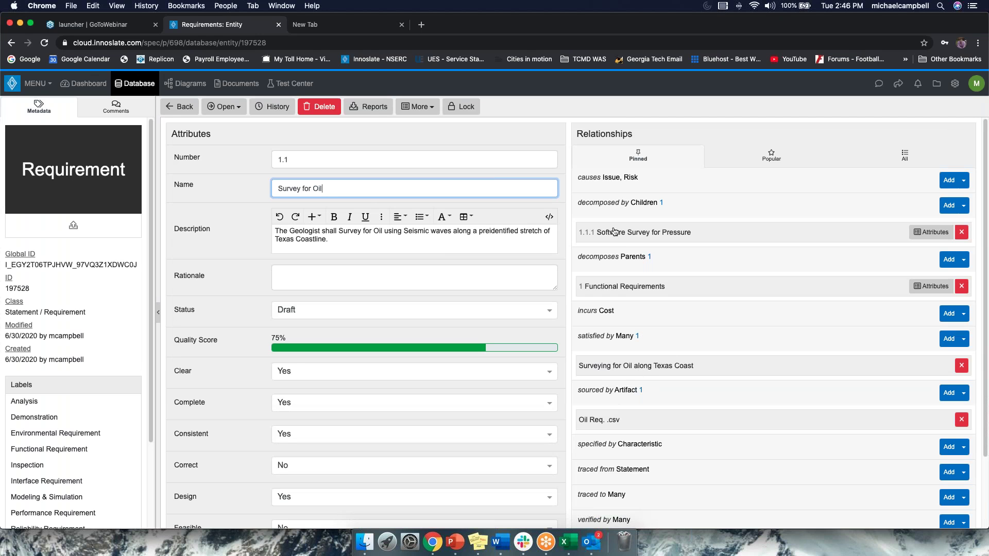
pyautogui.click(227, 107)
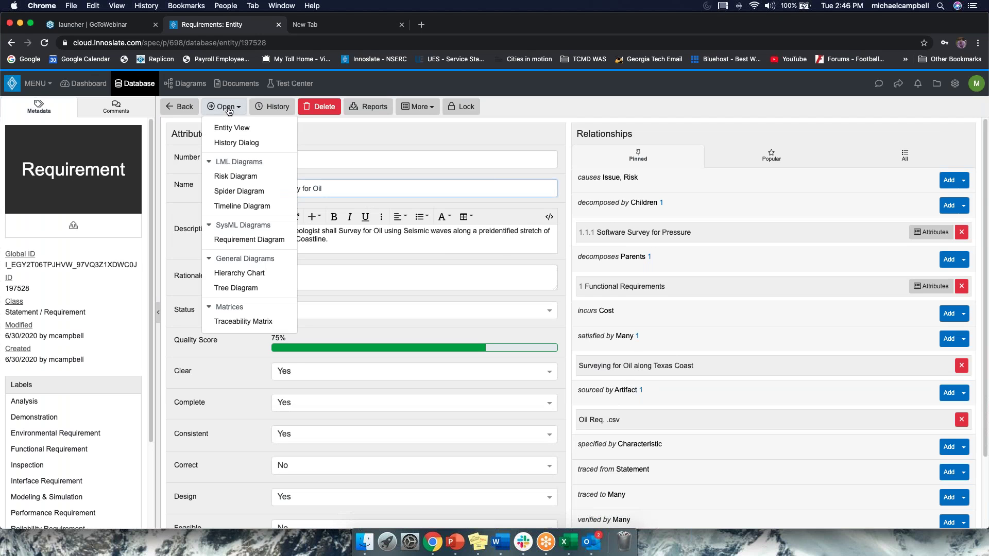
pyautogui.click(619, 286)
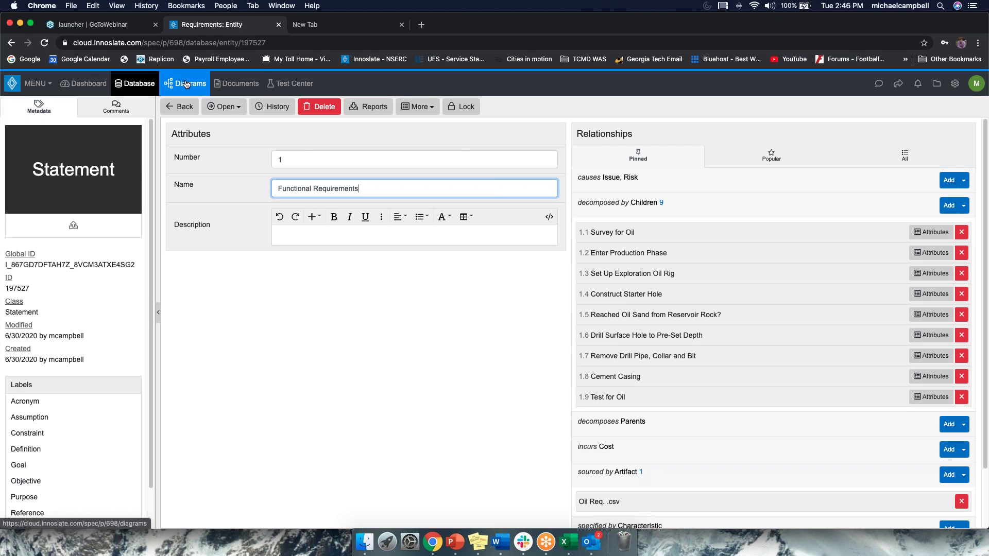
# - Reopen the Oil Req. .csv document and look through its requirements from beginning to end
pyautogui.click(235, 84)
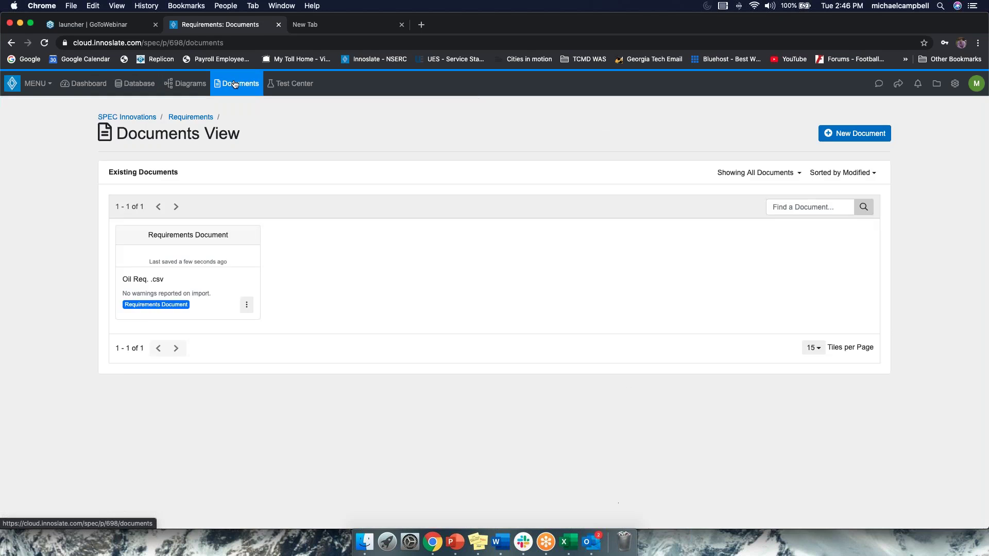
pyautogui.click(198, 298)
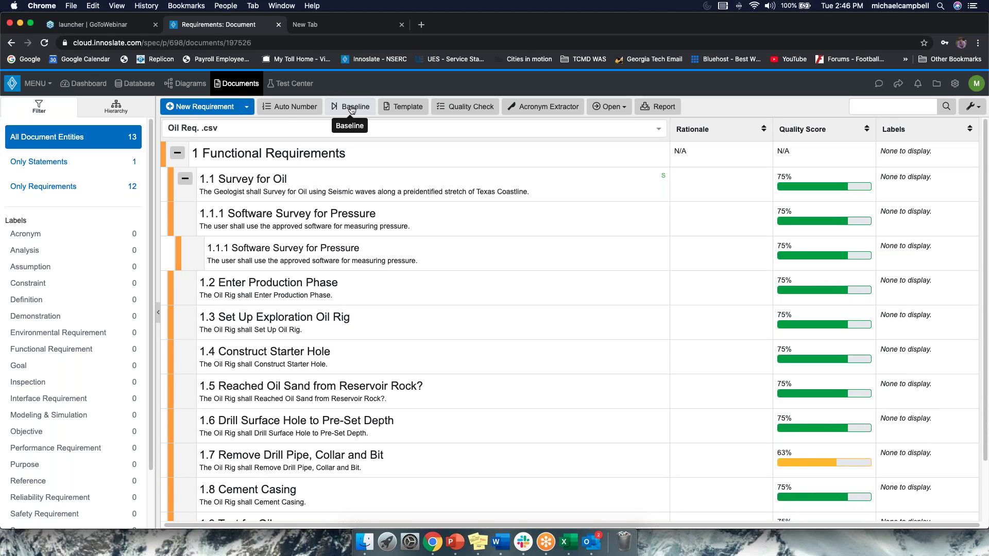
pyautogui.scroll(-2, 353, 428)
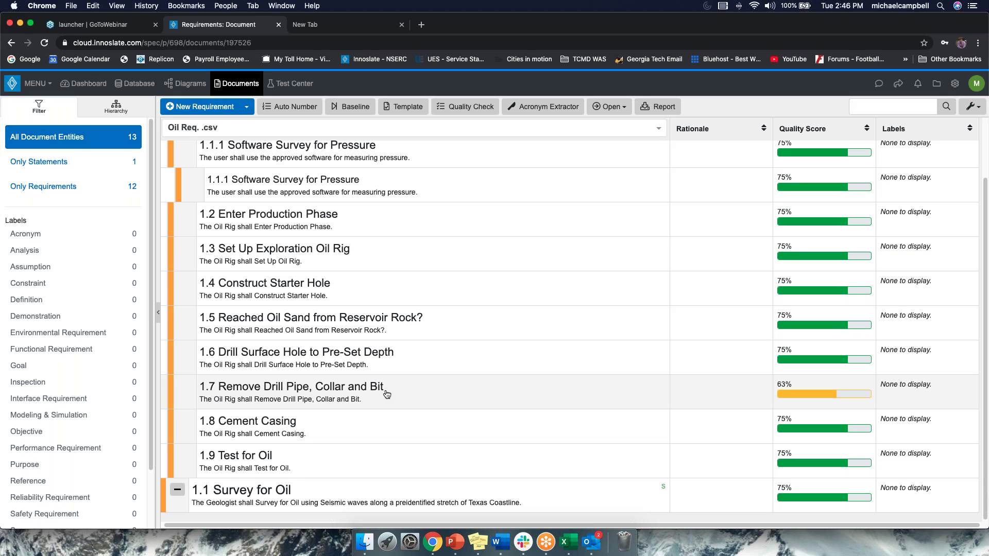
pyautogui.scroll(2, 387, 394)
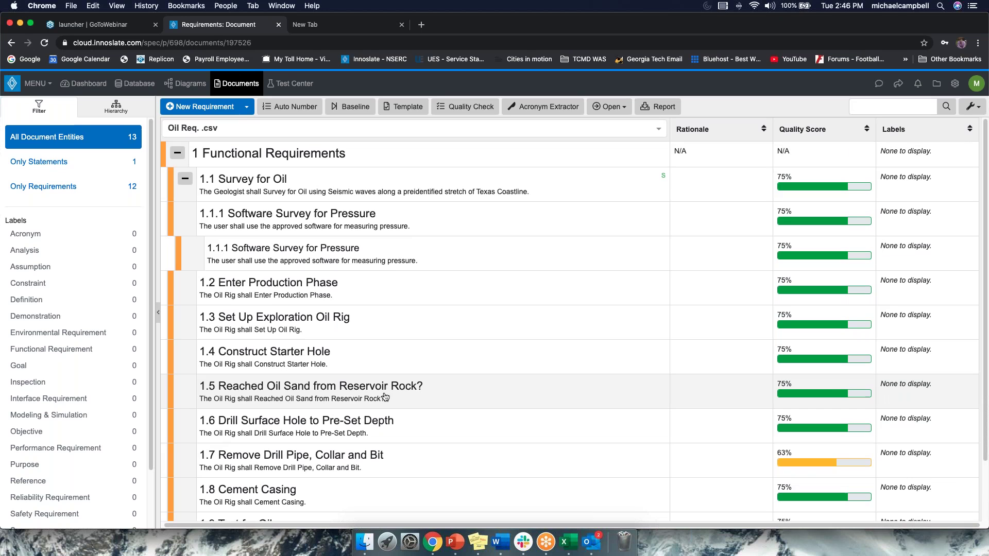
# - Create a baseline of the document named "Oil Requirements v1"
pyautogui.click(352, 110)
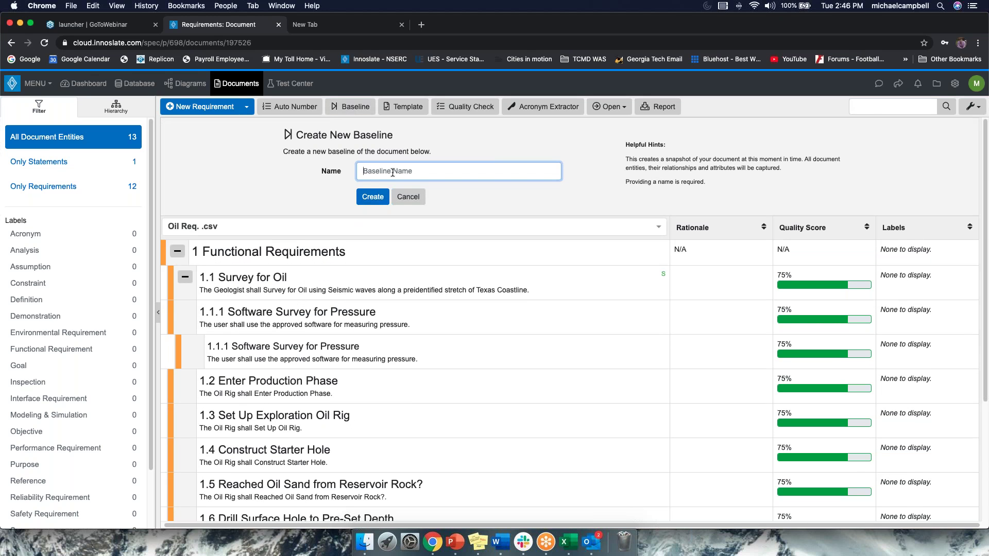
pyautogui.write('Oil Requirements v1')
pyautogui.click(375, 199)
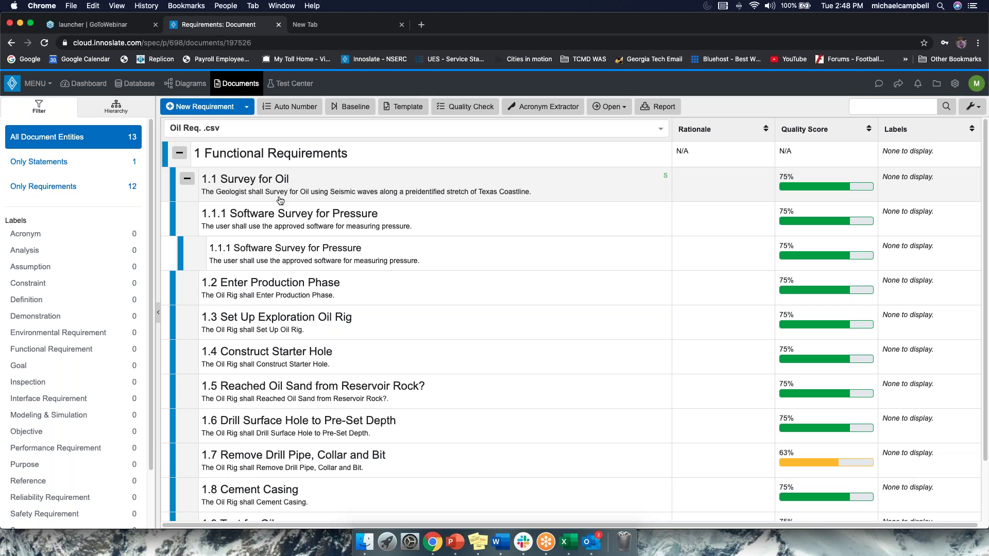
# - View the Oil Requirements v1 baseline of the document and switch back to the current Oil Req. .csv version
pyautogui.click(660, 131)
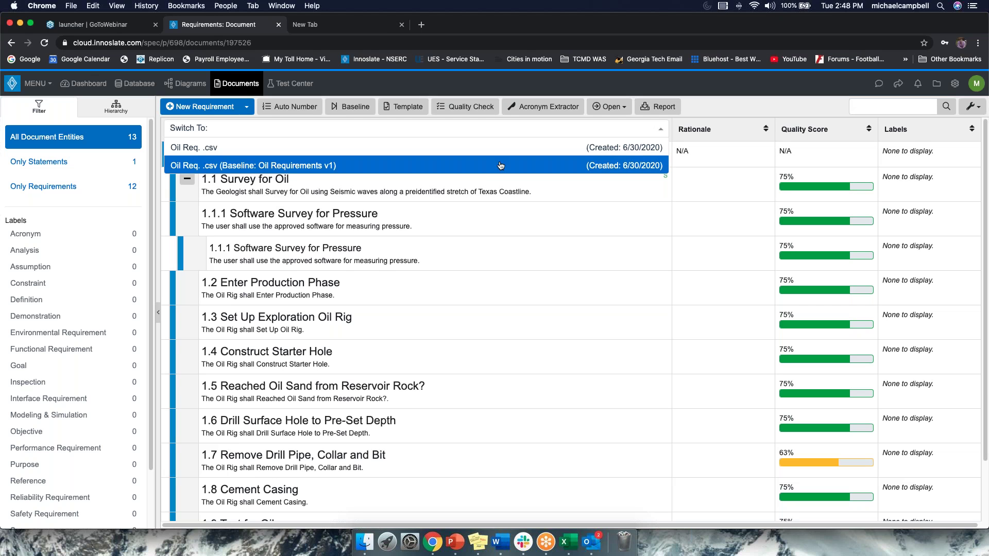
pyautogui.click(275, 150)
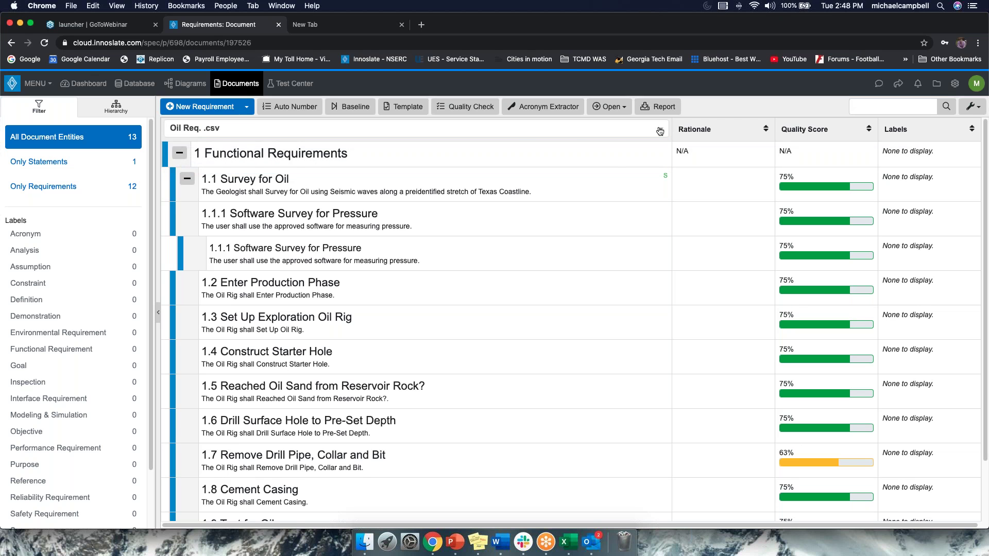
pyautogui.click(657, 130)
pyautogui.click(626, 165)
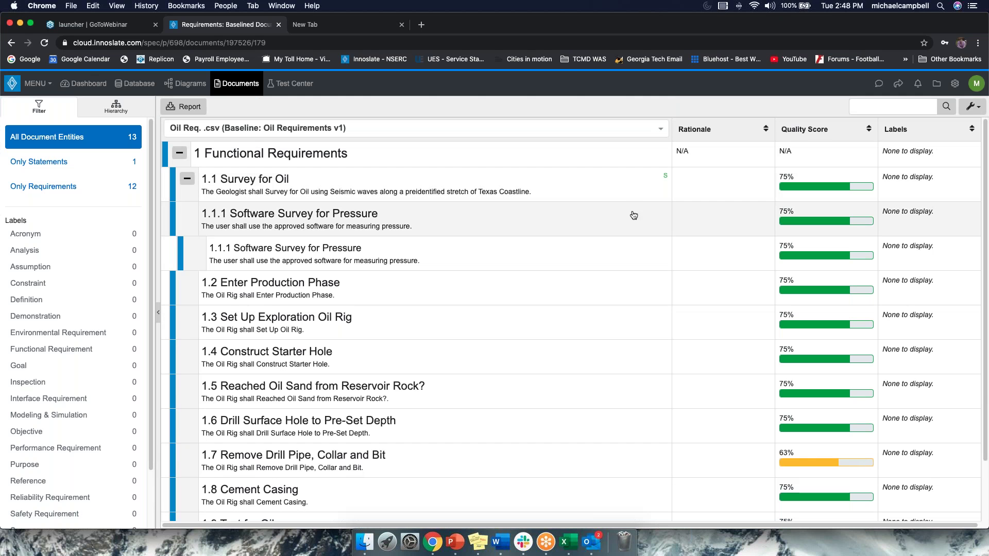
pyautogui.click(654, 129)
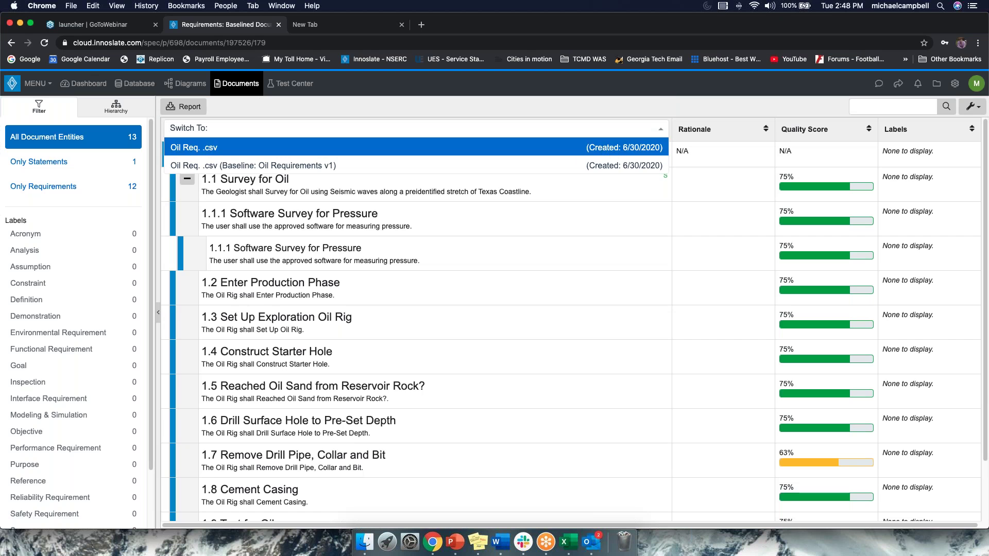
pyautogui.click(599, 149)
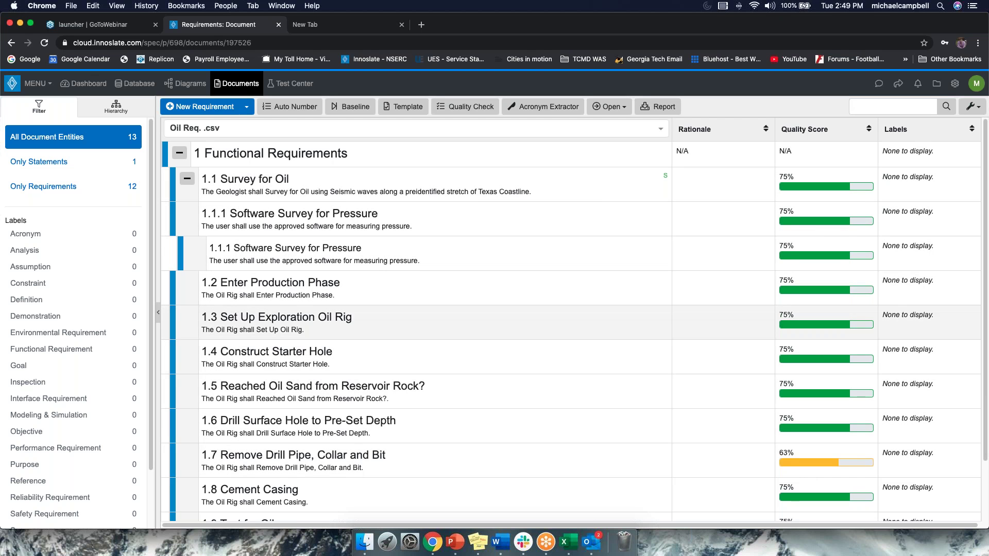
# - Open the entity view of requirement 1.7 Remove Drill Pipe, Collar and Bit
pyautogui.scroll(-2, 824, 330)
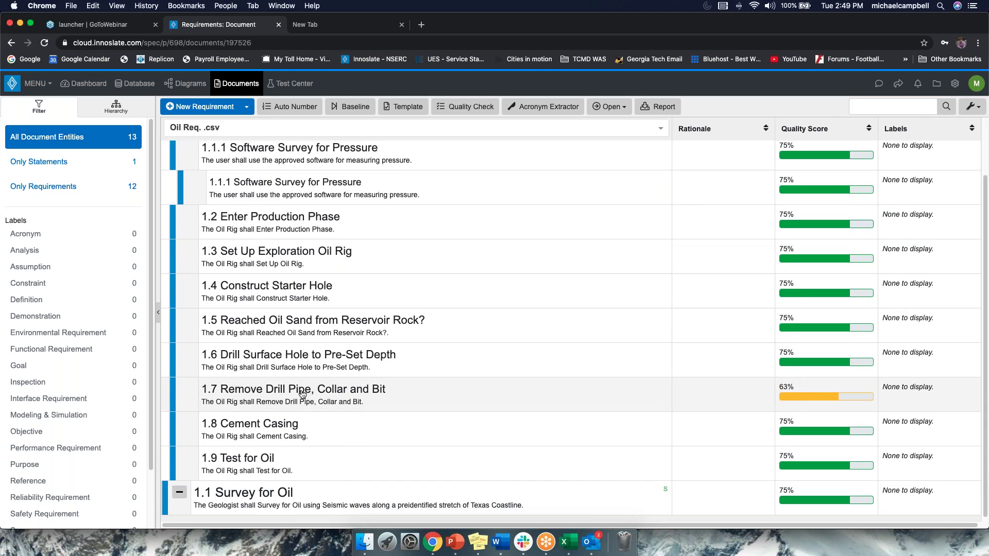
pyautogui.click(305, 395)
pyautogui.click(478, 106)
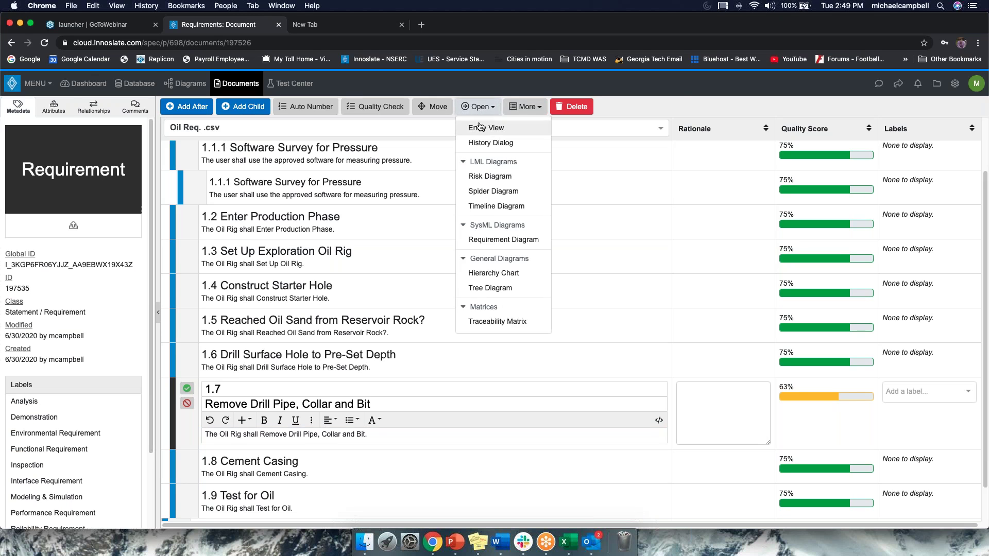
pyautogui.click(479, 127)
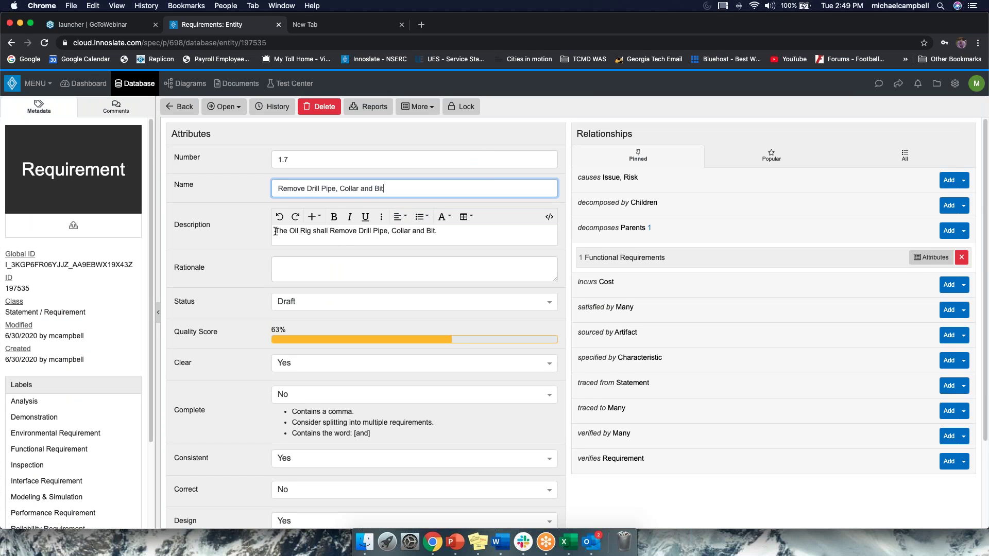
# - Examine requirement 1.7's description, its quality score attributes, and the reasons listed under Complete for splitting it into multiple requirements
pyautogui.scroll(-3, 275, 232)
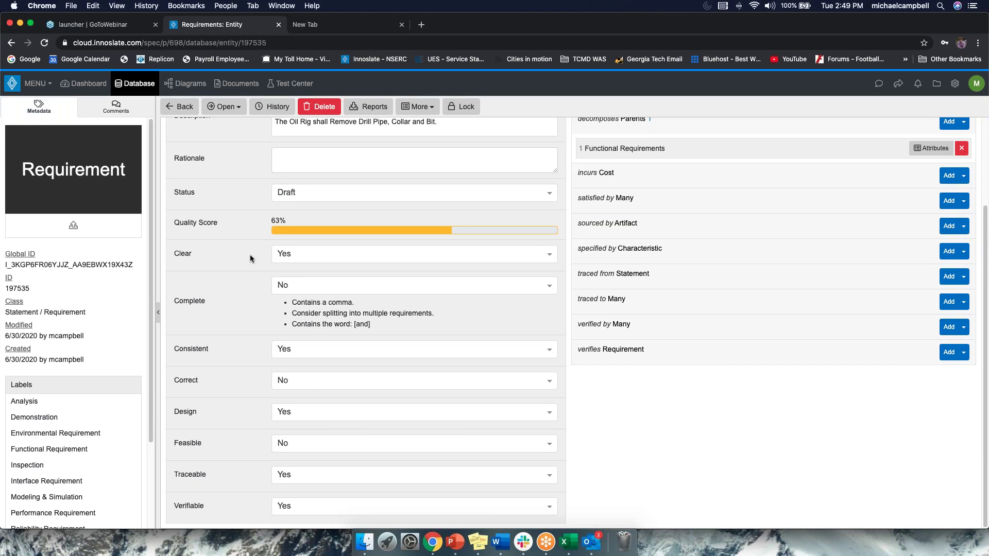
pyautogui.scroll(2, 277, 313)
pyautogui.moveTo(284, 180)
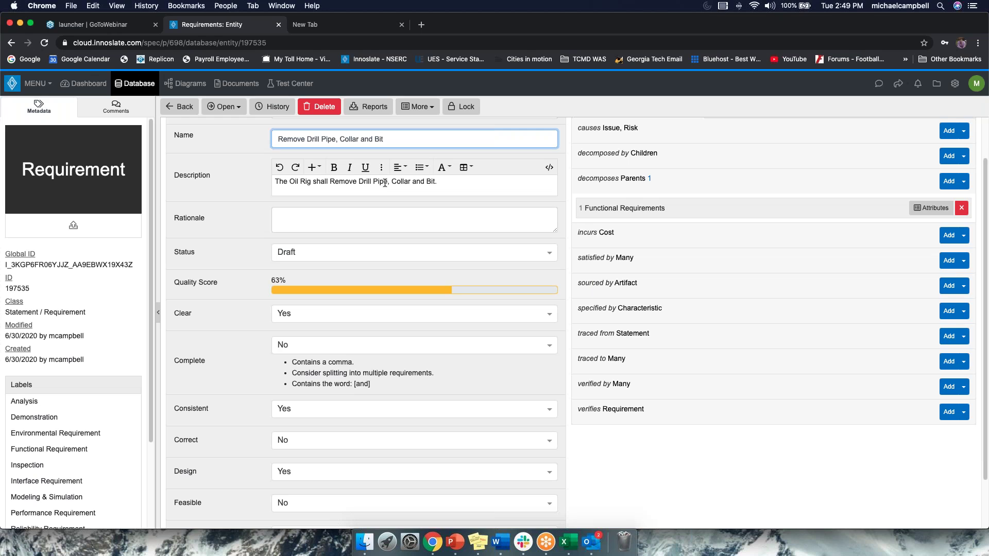
pyautogui.click(360, 183)
pyautogui.moveTo(367, 184); pyautogui.dragTo(460, 183)
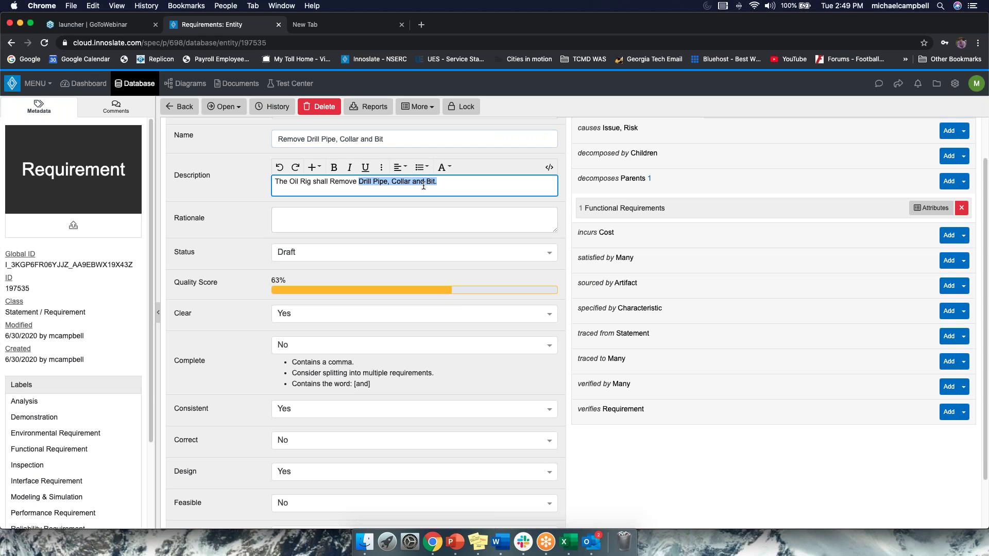
pyautogui.click(435, 184)
pyautogui.moveTo(361, 183); pyautogui.dragTo(389, 184)
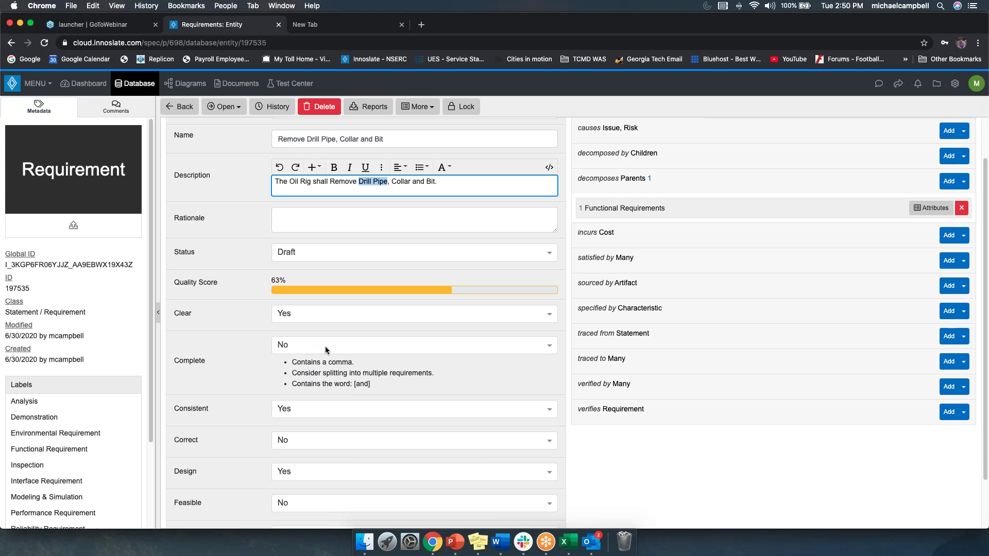
pyautogui.moveTo(329, 362); pyautogui.dragTo(368, 360)
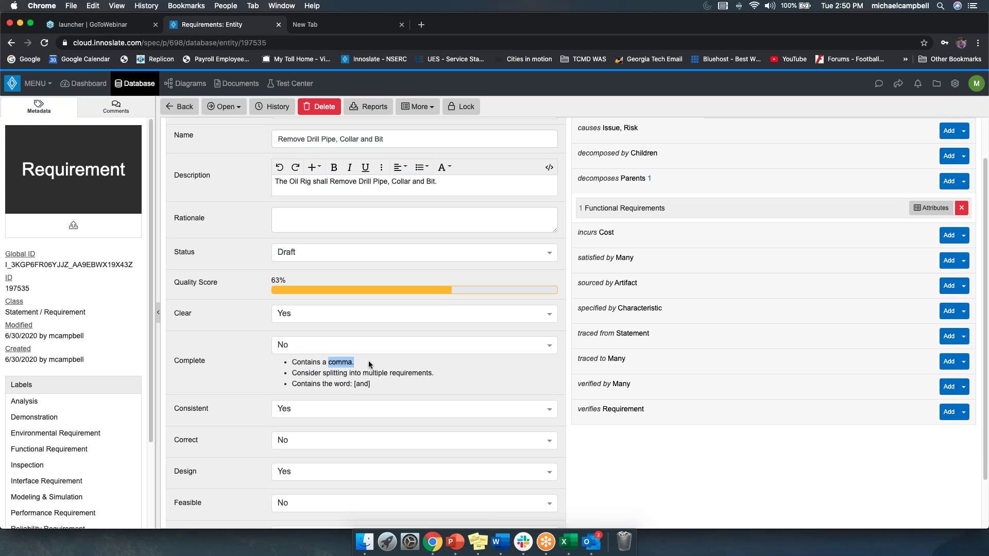
pyautogui.moveTo(324, 373); pyautogui.dragTo(431, 371)
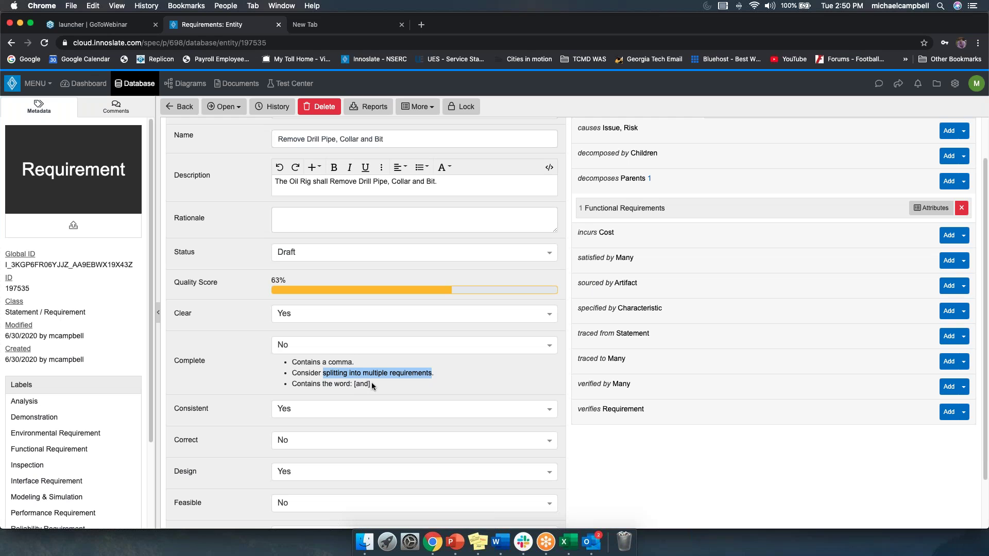
pyautogui.moveTo(372, 385); pyautogui.dragTo(353, 384)
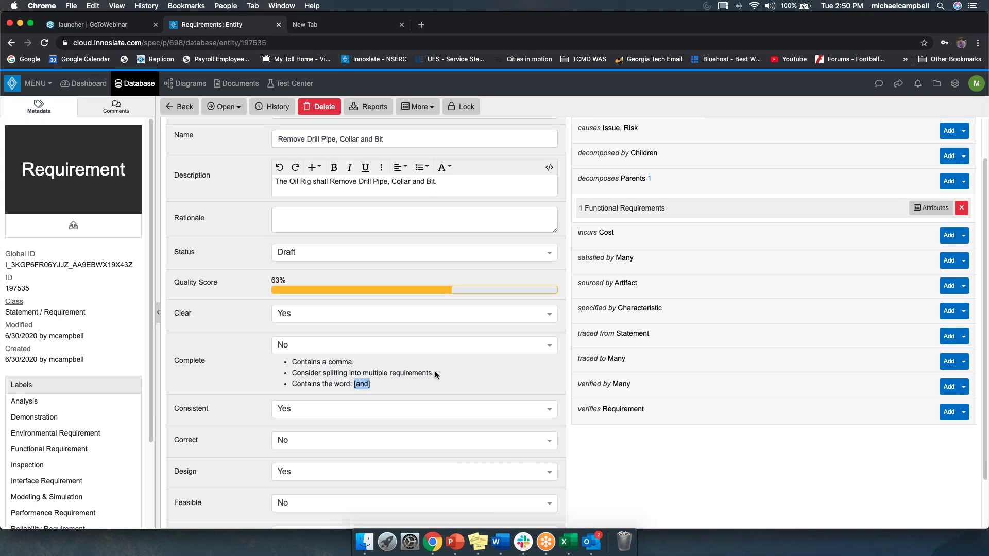
pyautogui.moveTo(435, 372); pyautogui.dragTo(350, 373)
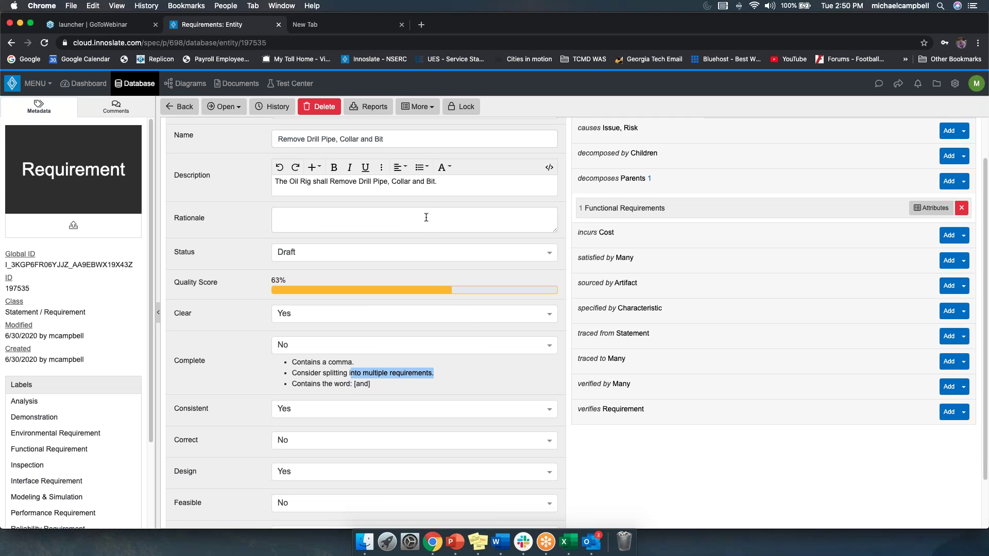
# - Shorten requirement 1.7's description to "The Oil Rig shall Remove Drill Pipe." and set its Complete attribute to Yes
pyautogui.moveTo(436, 182); pyautogui.dragTo(387, 182)
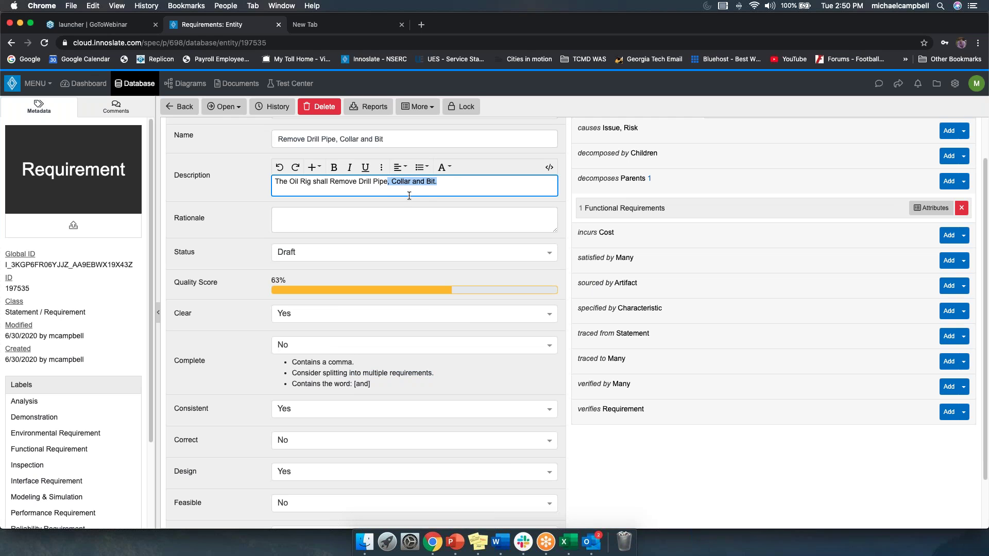
pyautogui.press('BackSpace')
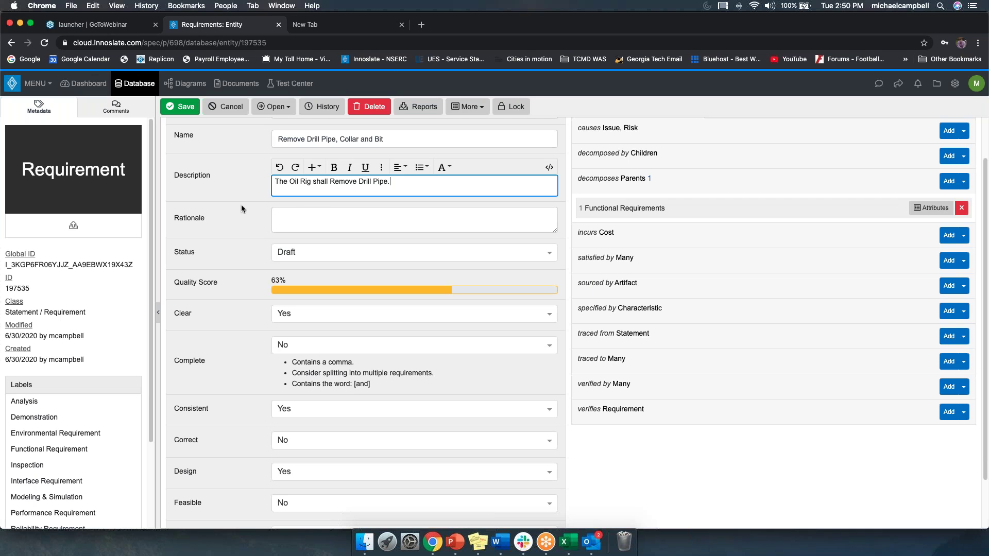
pyautogui.scroll(-2, 309, 265)
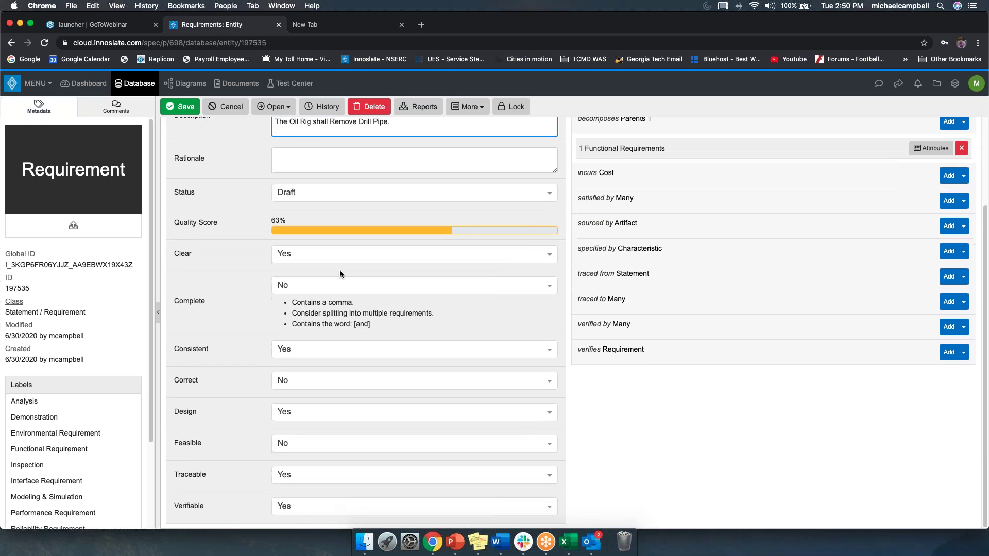
pyautogui.click(342, 283)
pyautogui.click(336, 326)
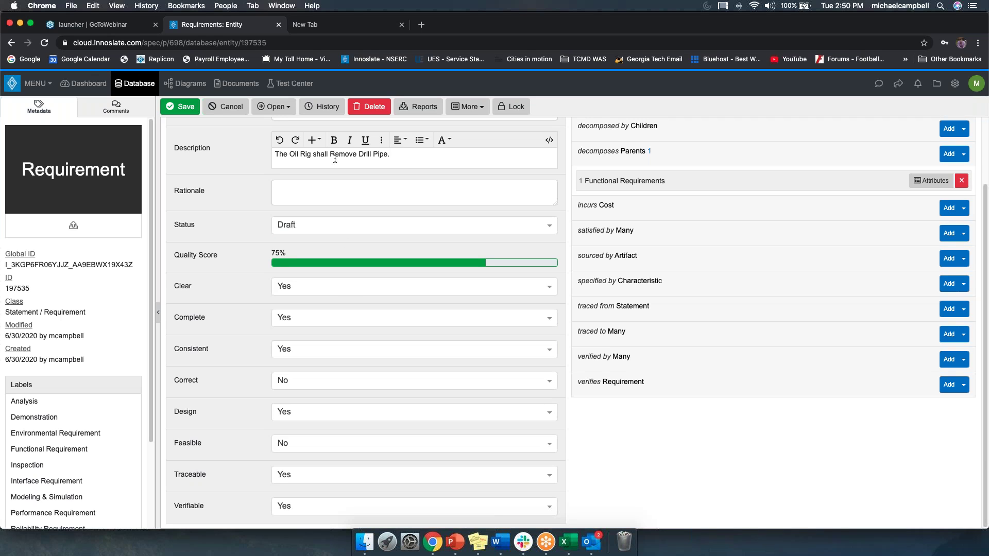
# - Set requirement 1.7's Correct and Feasible attributes to Yes and save the requirement
pyautogui.moveTo(335, 155); pyautogui.dragTo(399, 159)
pyautogui.click(399, 160)
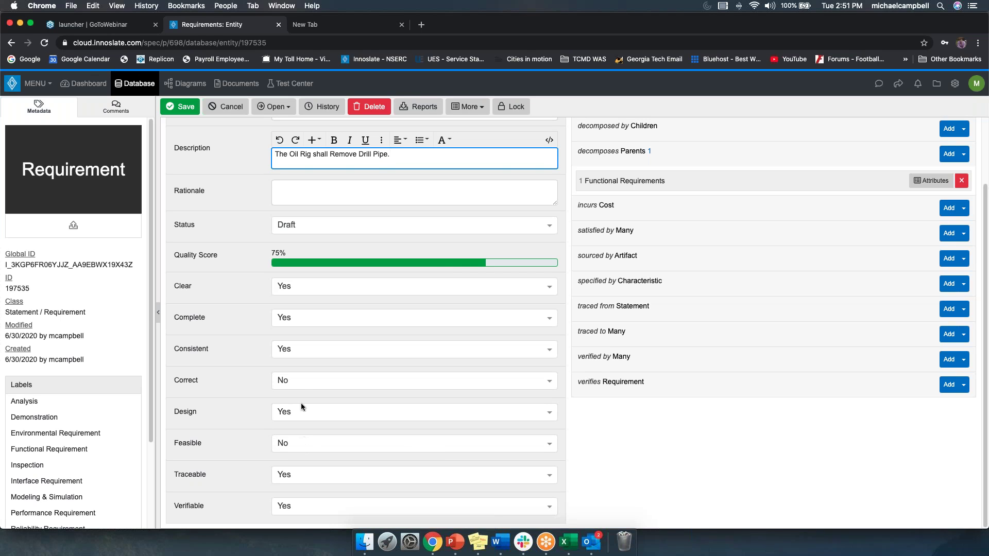
pyautogui.click(303, 381)
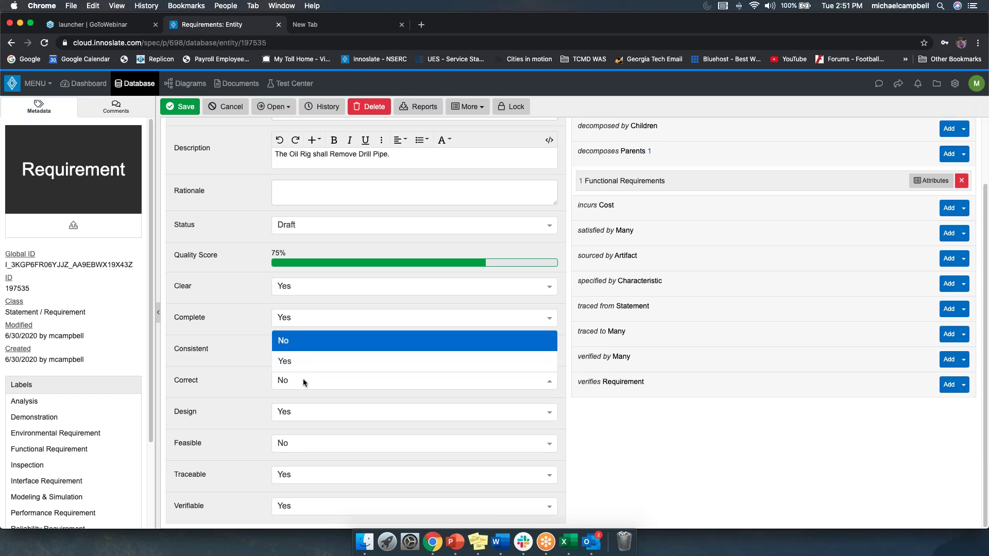
pyautogui.click(256, 380)
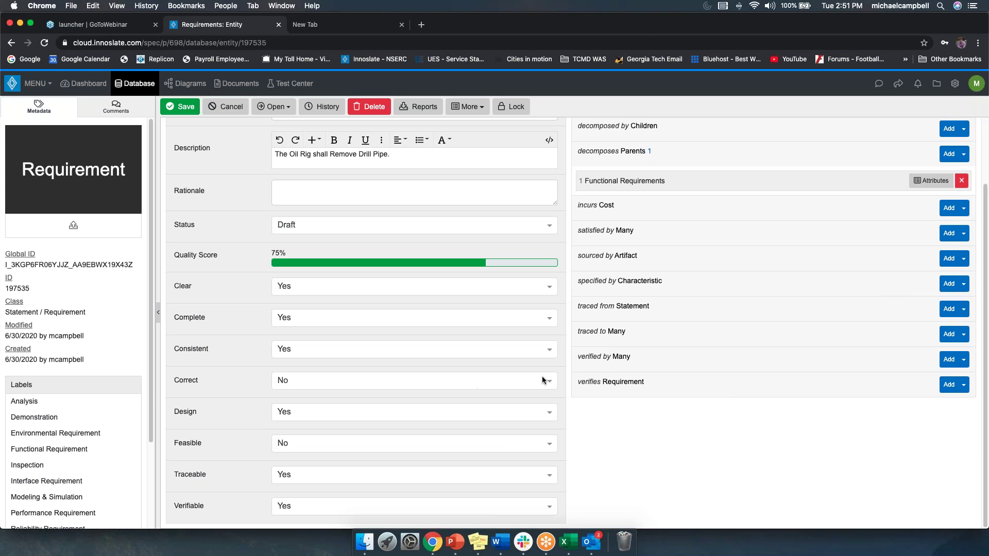
pyautogui.click(311, 380)
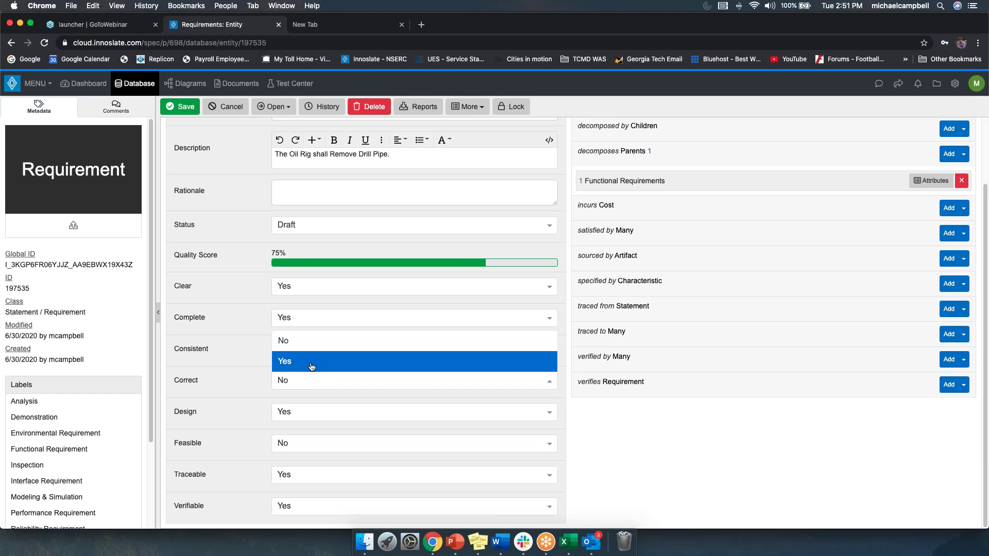
pyautogui.click(311, 365)
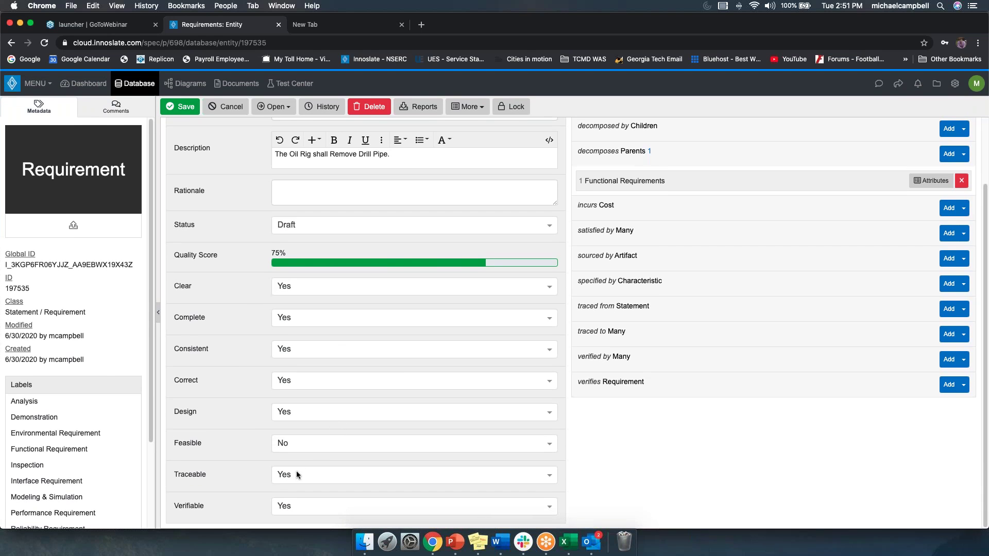
pyautogui.click(310, 446)
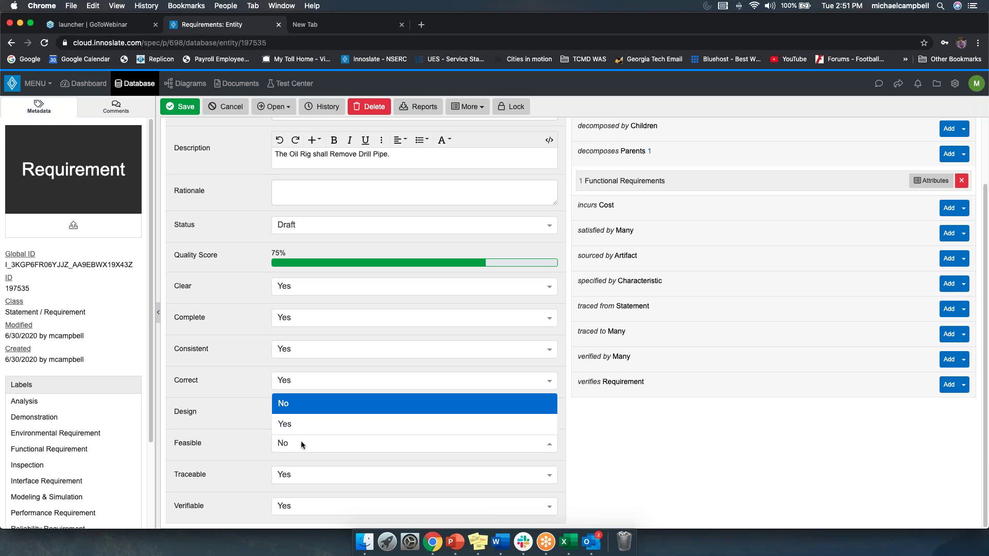
pyautogui.click(304, 425)
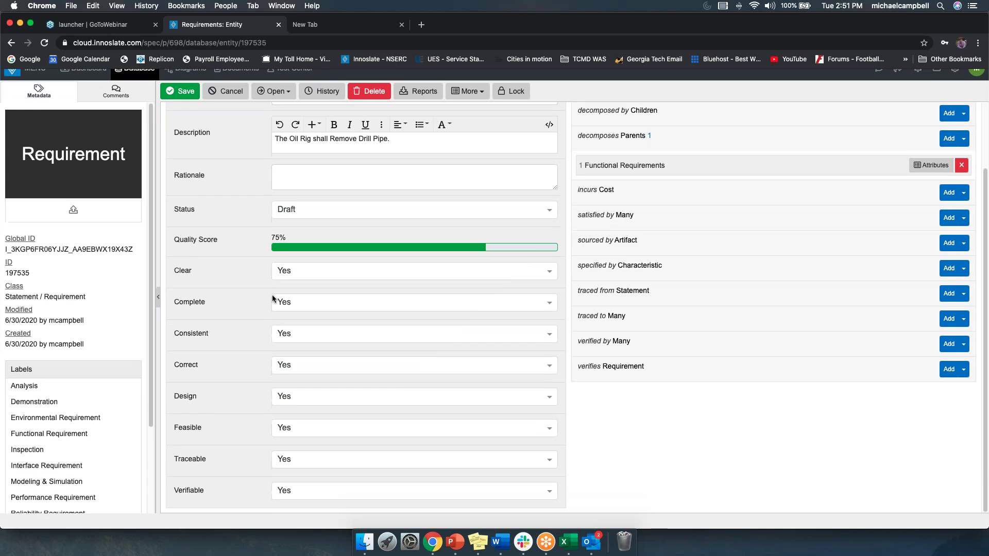
pyautogui.scroll(3, 273, 300)
pyautogui.click(184, 108)
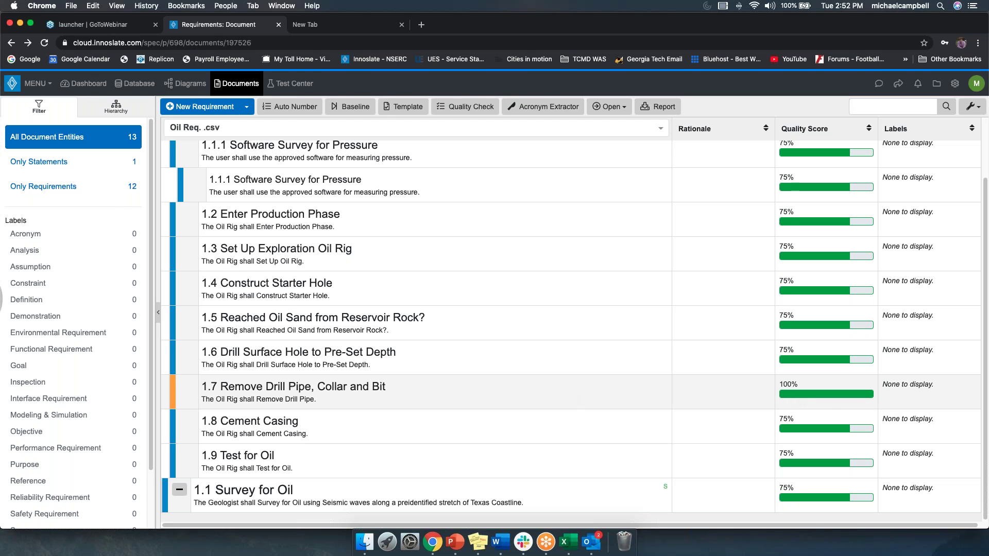
# - Open requirement 1.7 in the Oil Req. .csv document, accept its inline entry, and look over the requirements and label filters
pyautogui.click(531, 394)
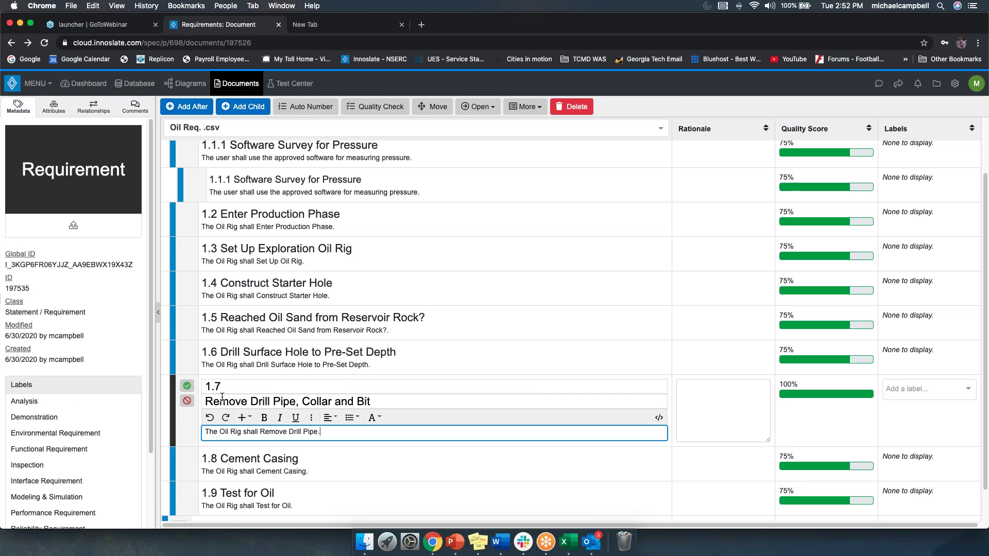
pyautogui.click(187, 385)
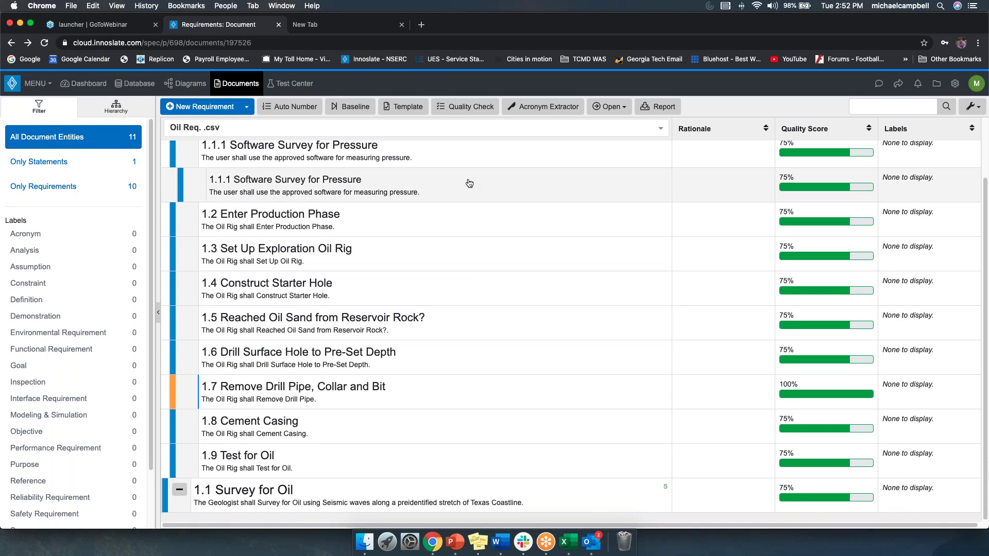
pyautogui.scroll(1, 477, 270)
pyautogui.scroll(1, 477, 277)
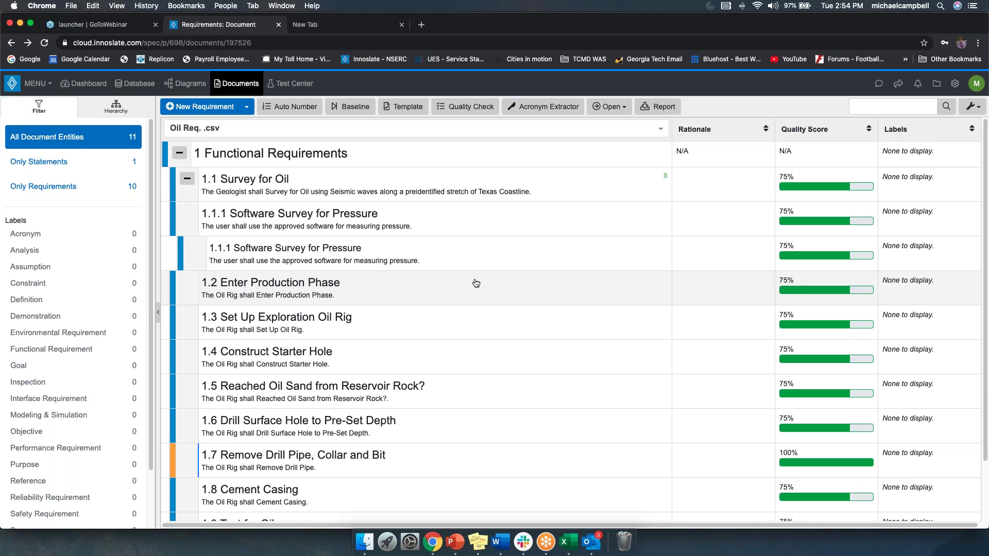
pyautogui.hscroll(1, 479, 285)
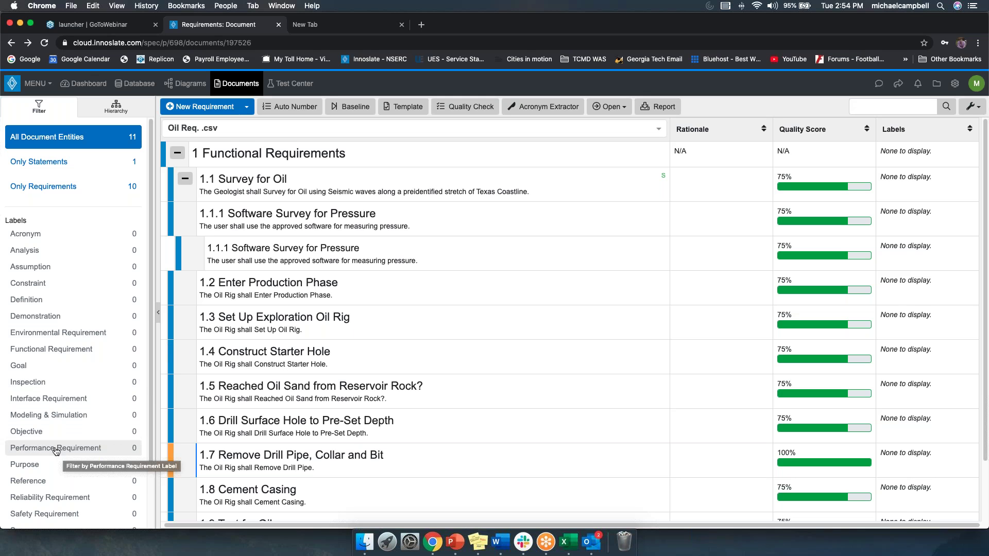
pyautogui.scroll(-2, 38, 446)
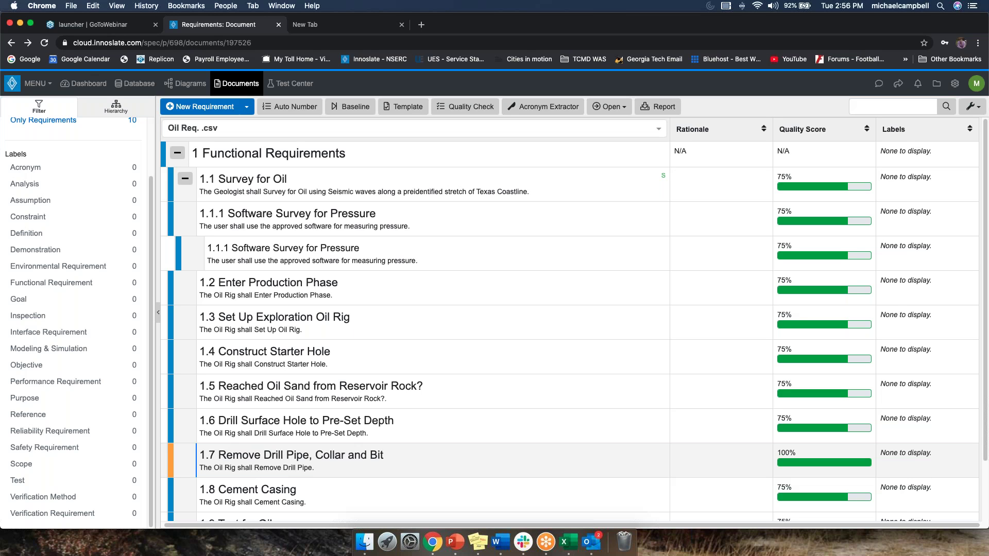
# - Switch to the Oil And Gas Industry project and view its existing documents
pyautogui.click(932, 91)
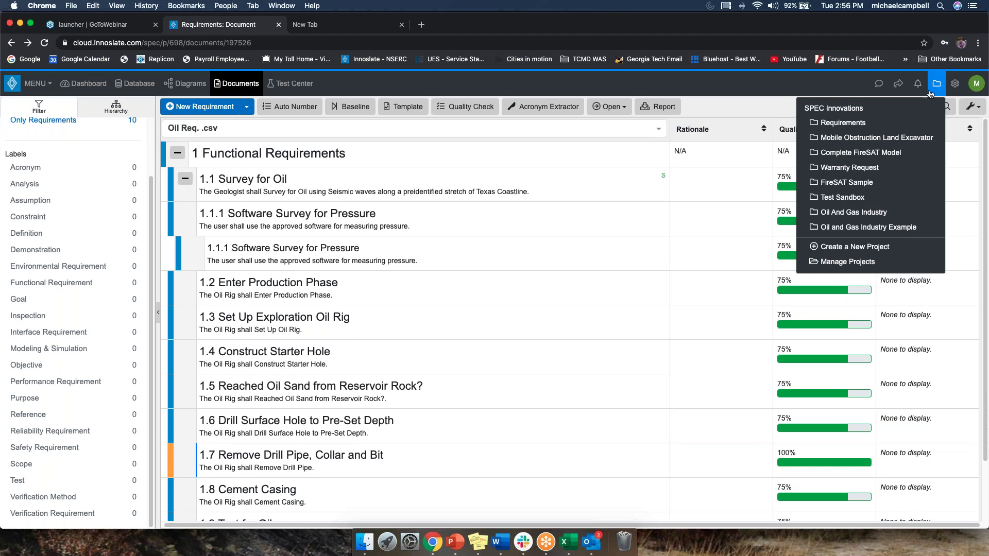
pyautogui.click(871, 213)
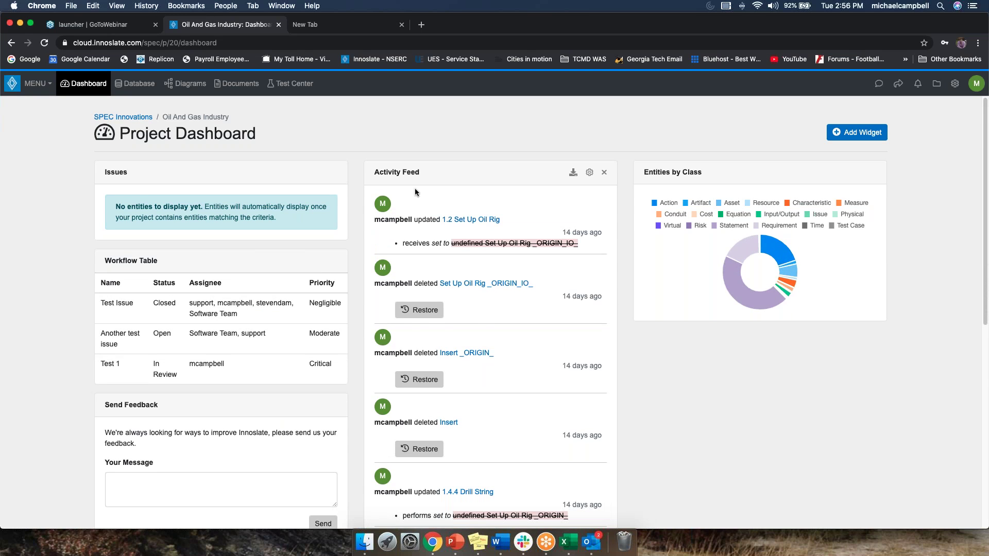
pyautogui.click(236, 83)
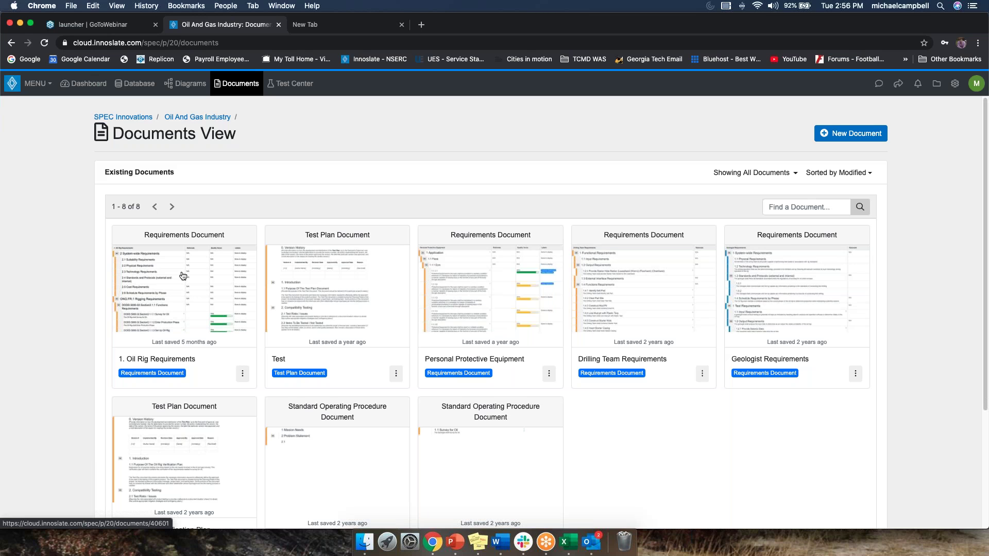
# - Open the 1. Drilling for Oil action diagram of the project and load its existing layout
pyautogui.click(186, 85)
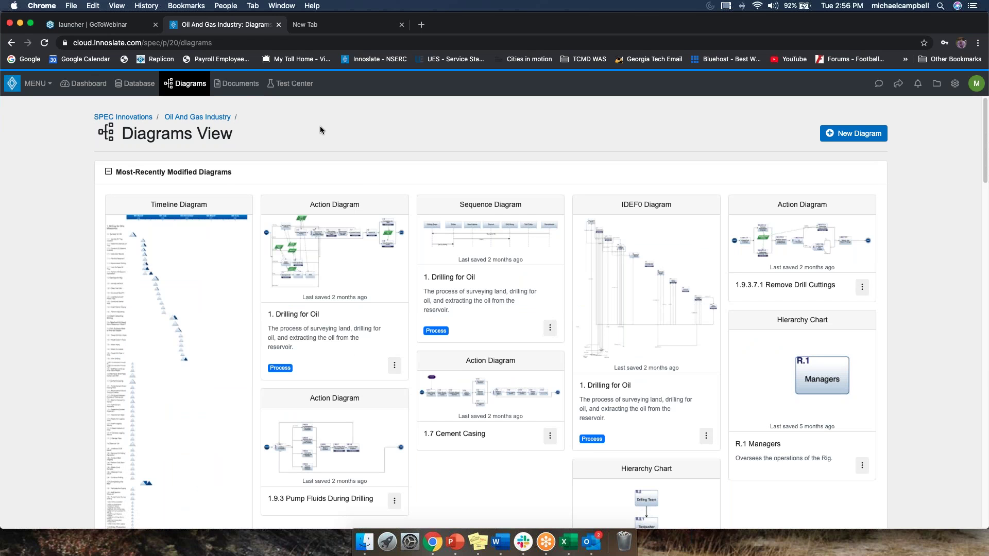
pyautogui.click(343, 258)
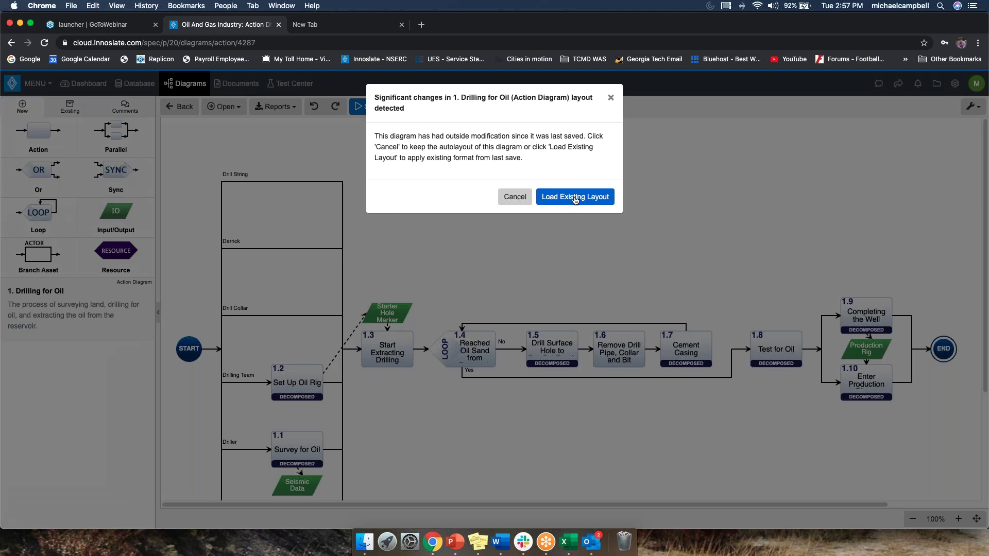
pyautogui.click(575, 199)
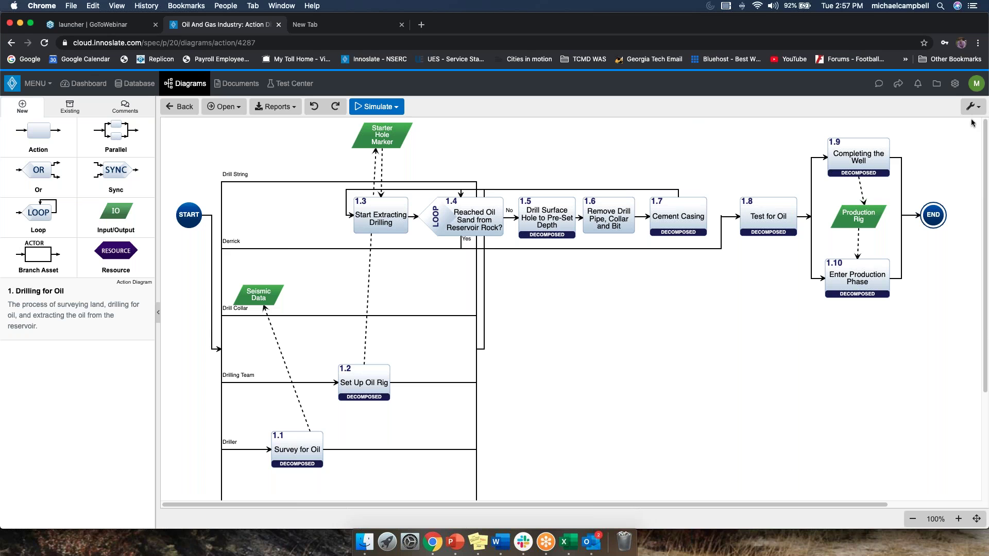
# - Open the entity view of action 1.3 Start Extracting Drilling from the Drilling for Oil diagram
pyautogui.click(225, 106)
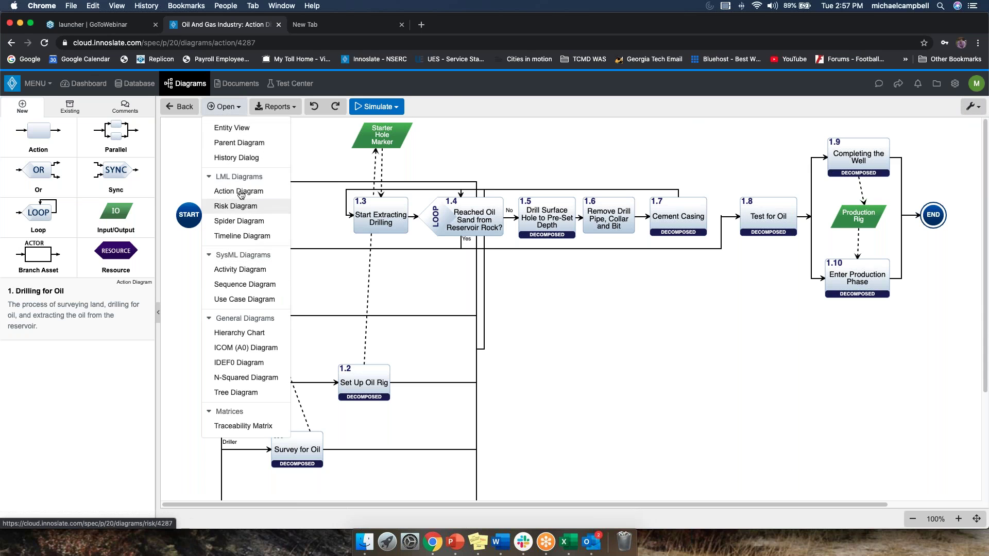
pyautogui.click(309, 151)
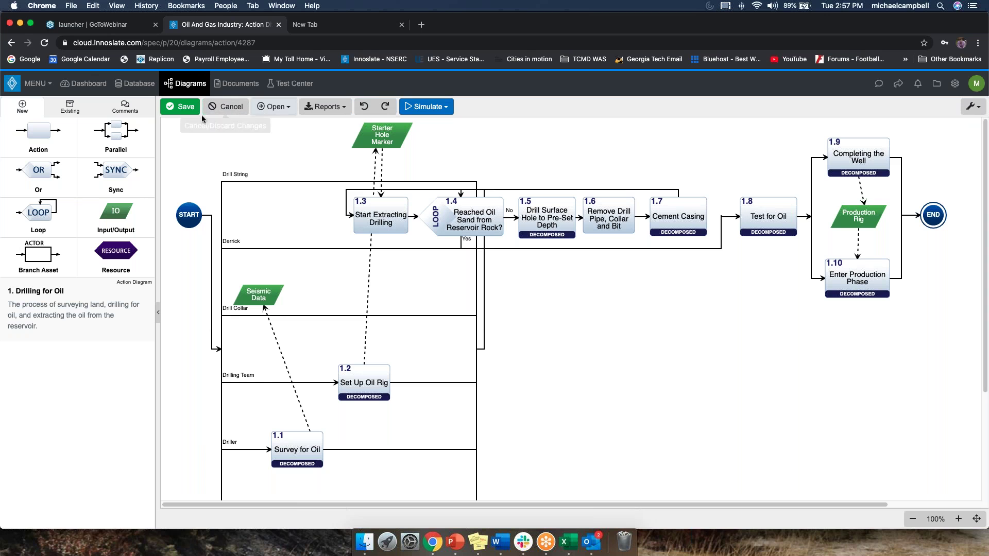
pyautogui.click(382, 216)
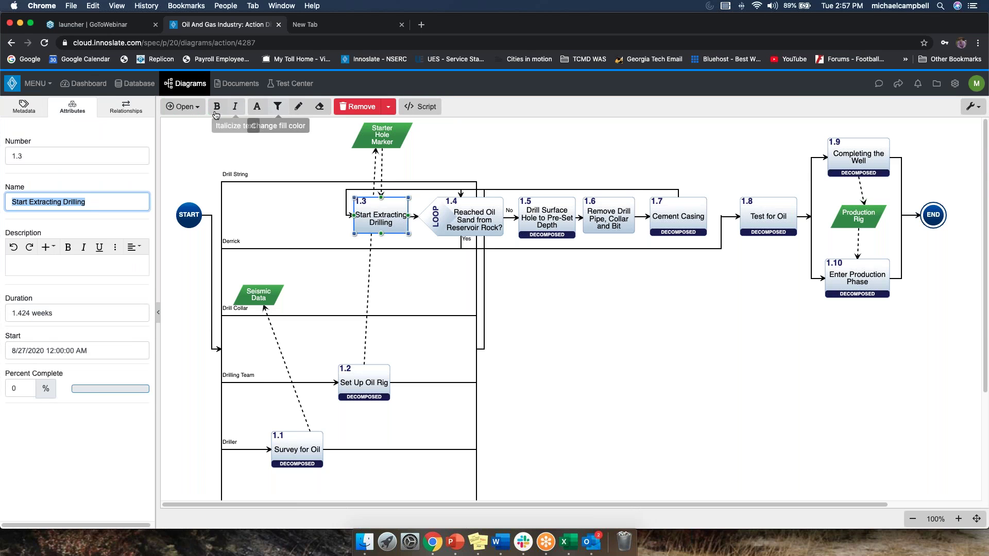
pyautogui.click(190, 107)
pyautogui.click(201, 131)
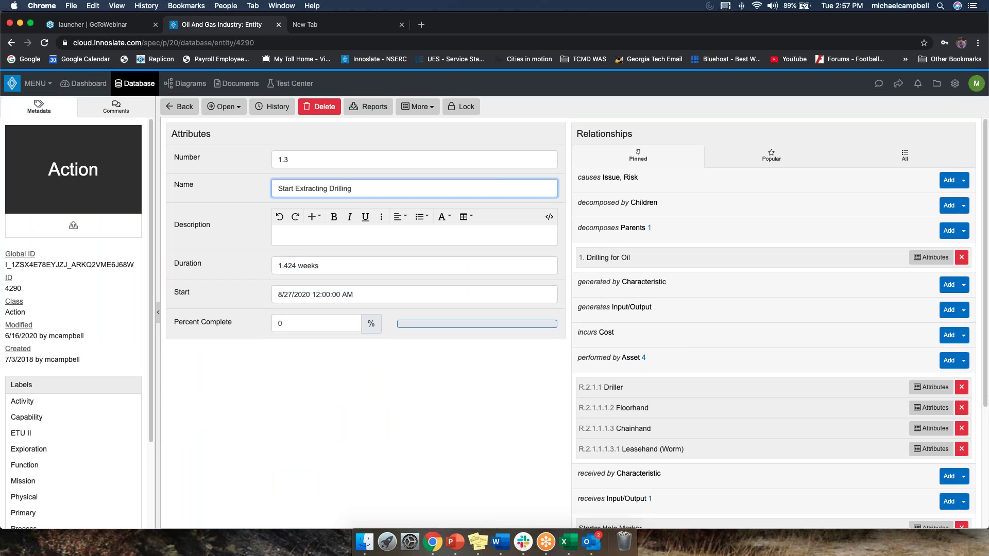
# - Open the Driller resource that performs action 1.3 and display its asset diagram
pyautogui.click(614, 387)
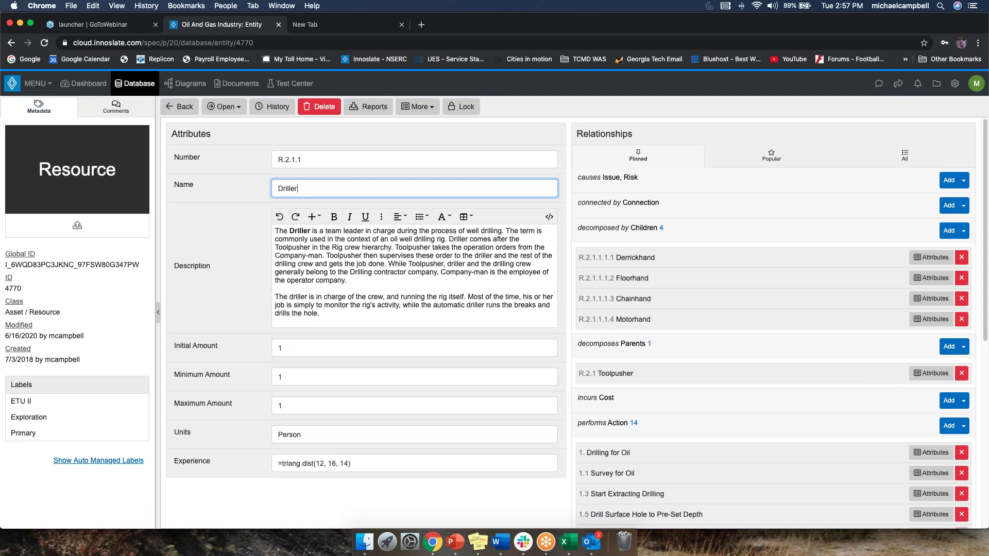
pyautogui.click(225, 107)
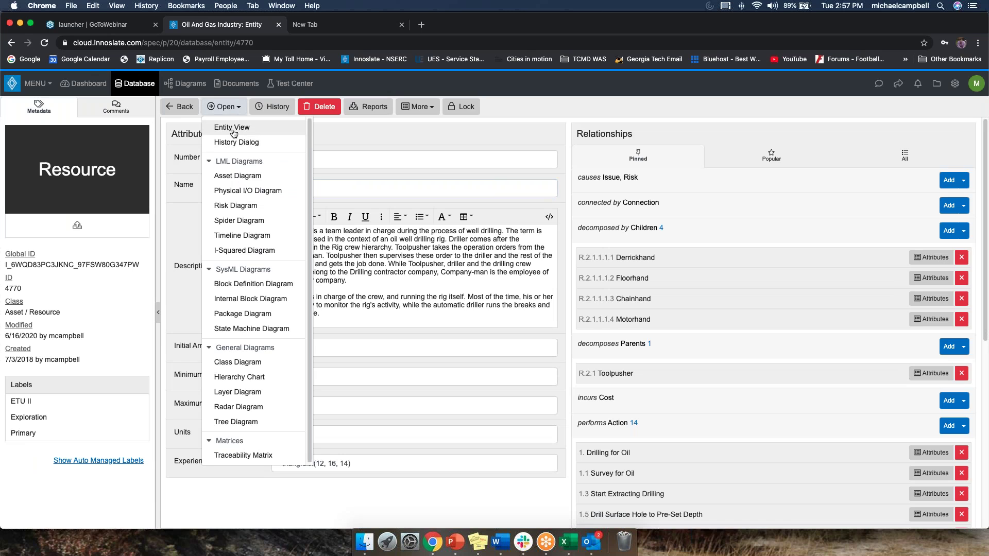
pyautogui.click(237, 175)
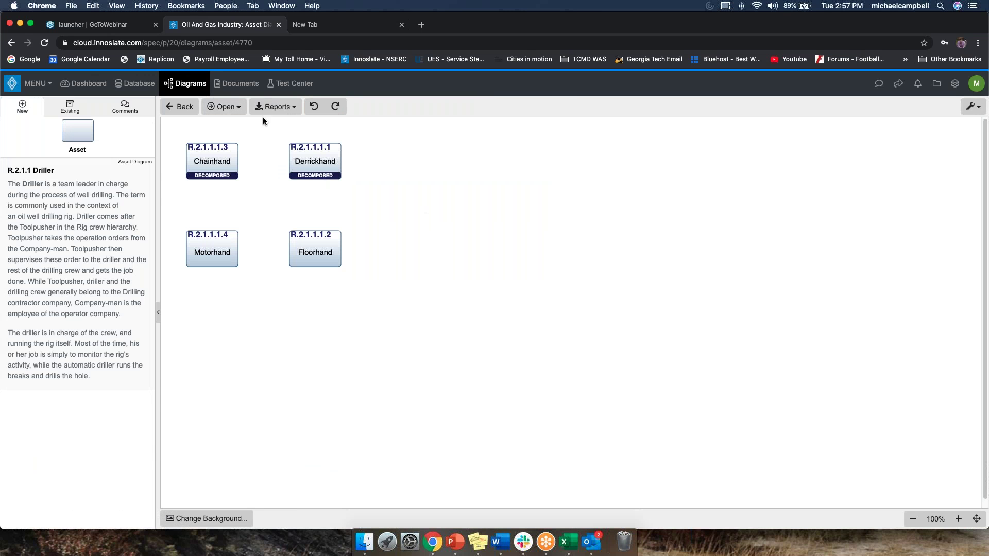
# - Generate a System Requirements Document from the Driller asset diagram with the baseline name Testing
pyautogui.click(972, 106)
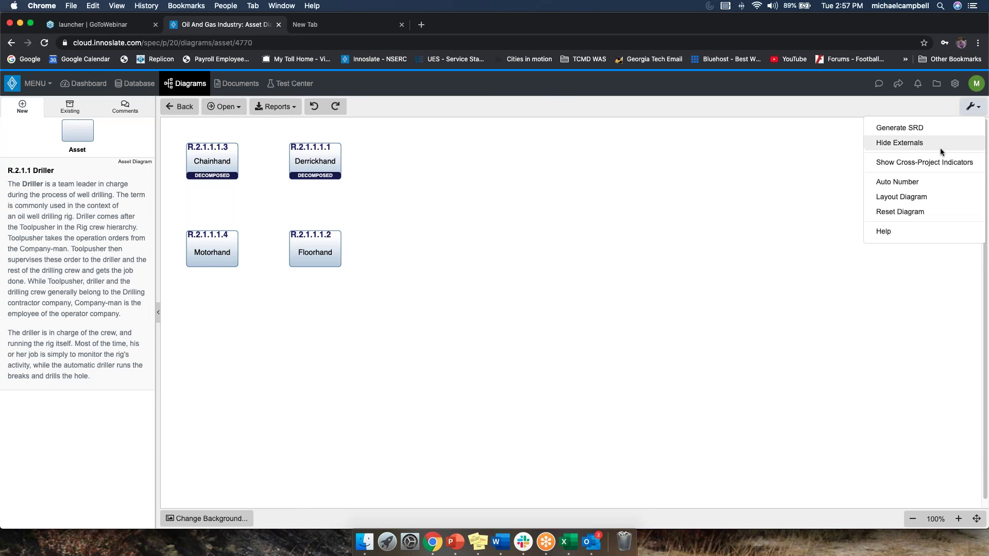
pyautogui.click(918, 130)
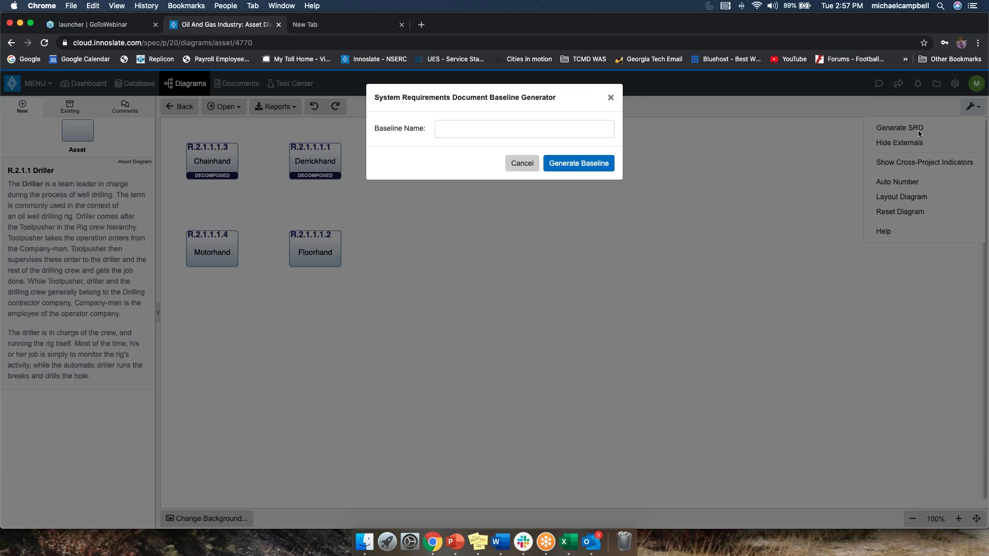
pyautogui.click(456, 129)
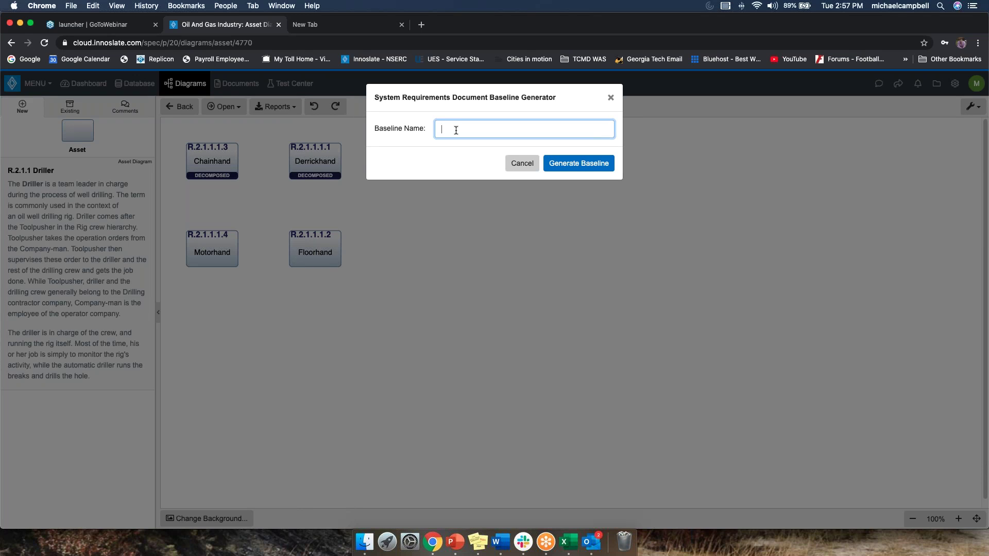
pyautogui.write('Testing.')
pyautogui.click(566, 166)
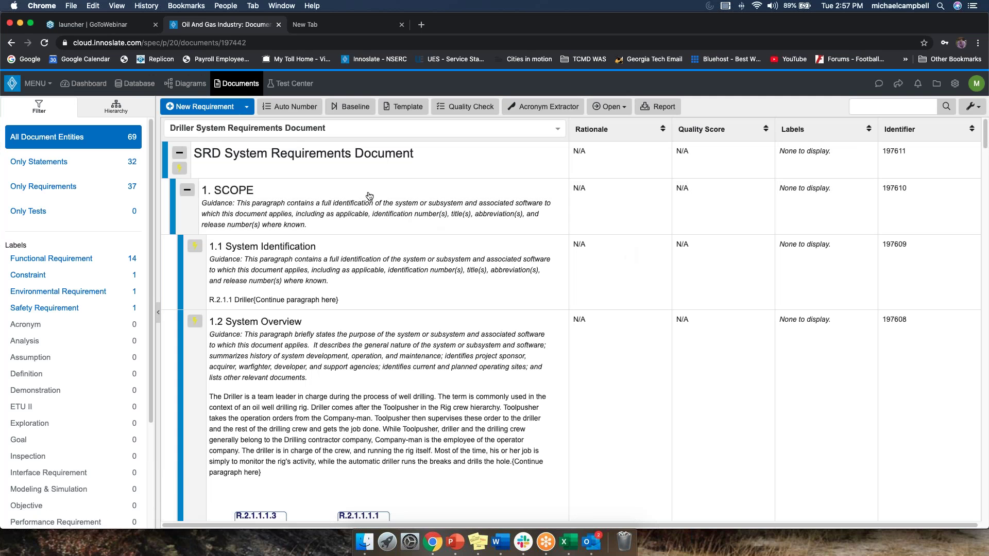
# - Review the Driller System Requirements Document, especially the functional requirements under 3.2 System Capability Requirements
pyautogui.scroll(-15, 526, 309)
pyautogui.scroll(-15, 447, 321)
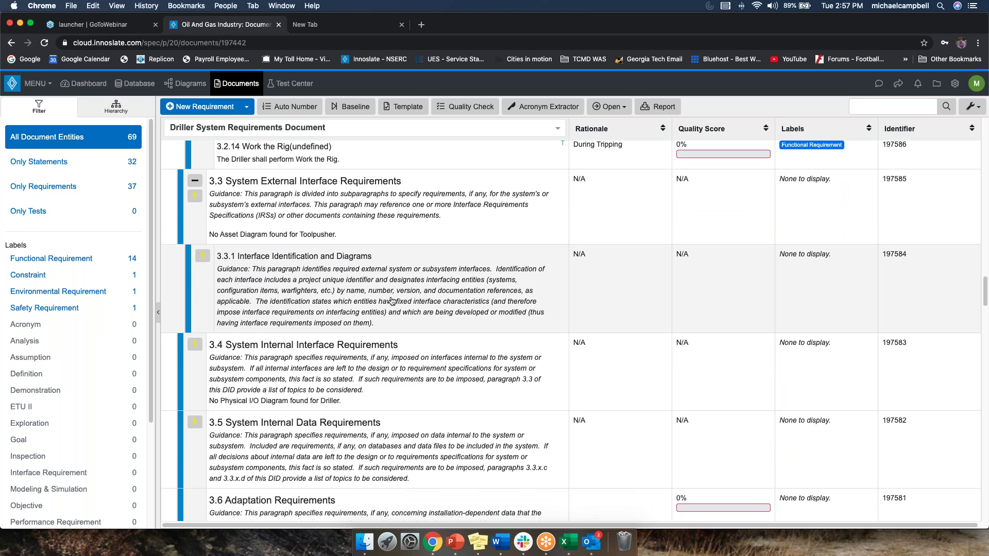
pyautogui.scroll(5, 425, 307)
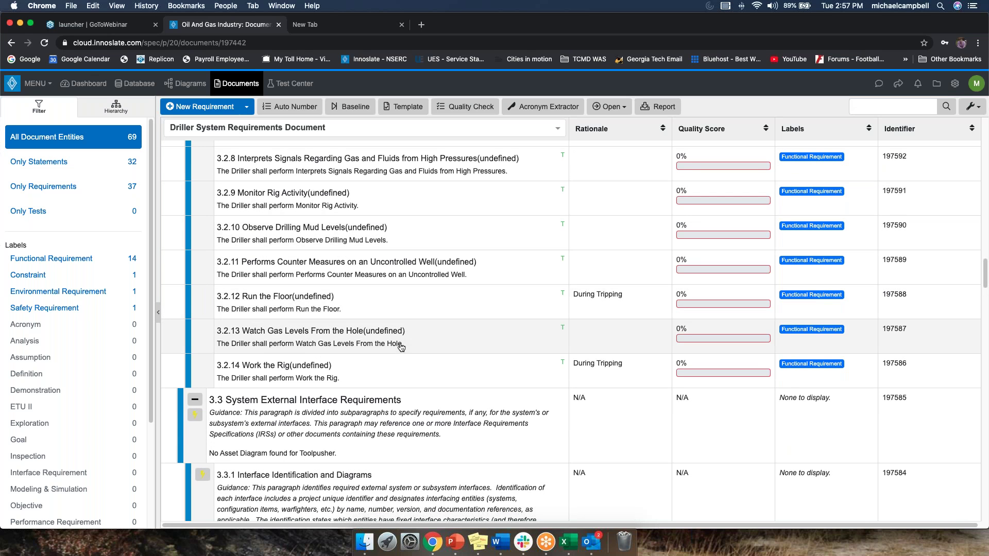
pyautogui.scroll(1, 395, 341)
pyautogui.scroll(6, 395, 341)
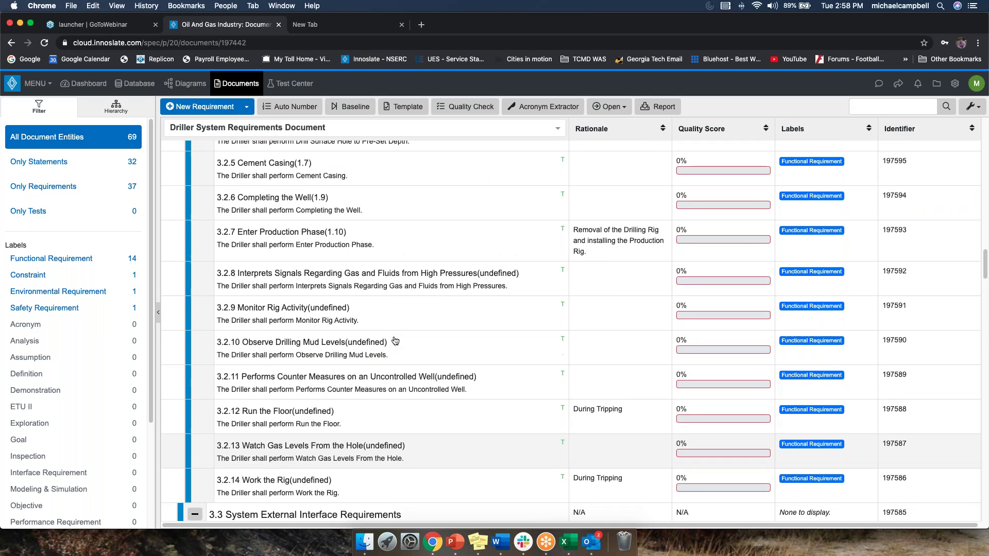
pyautogui.scroll(4, 388, 299)
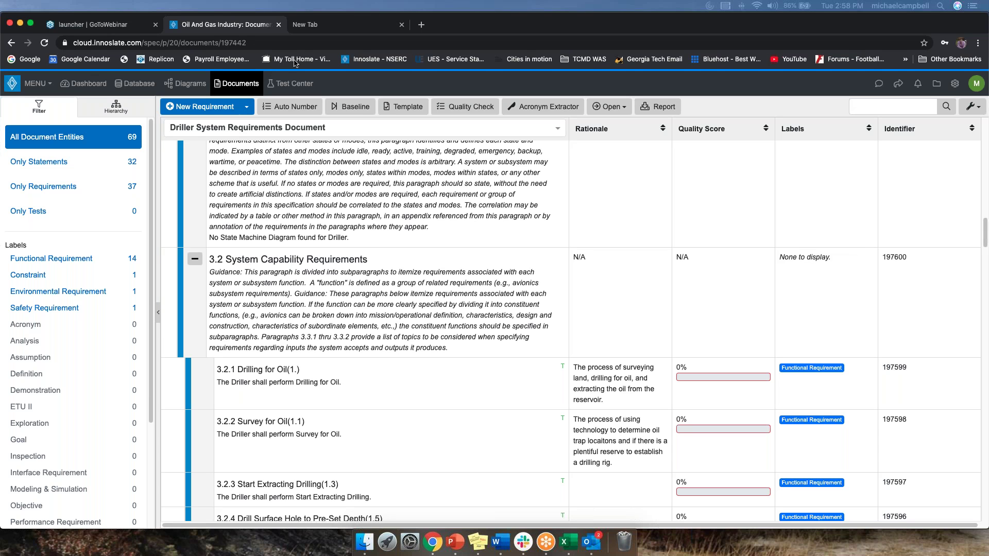
pyautogui.click(329, 31)
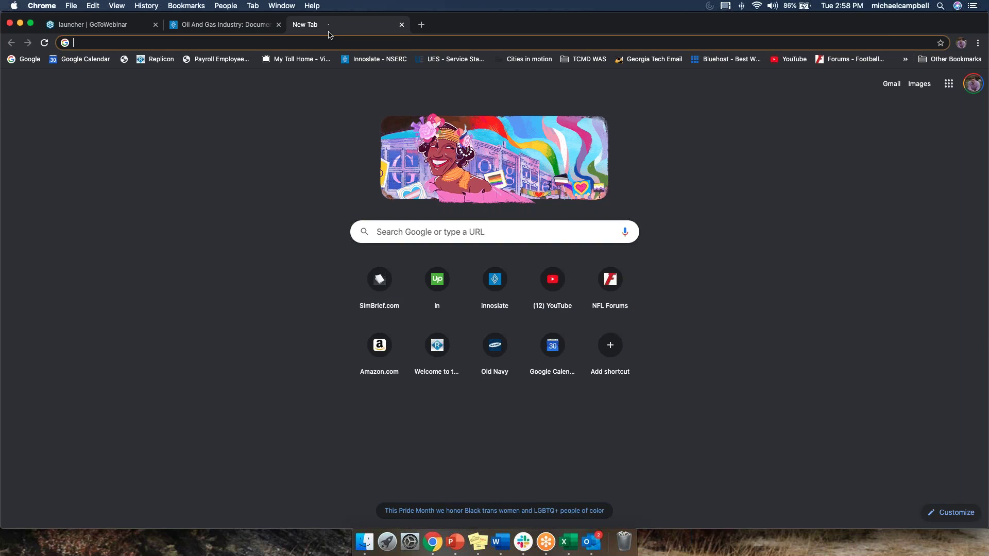
pyautogui.click(214, 25)
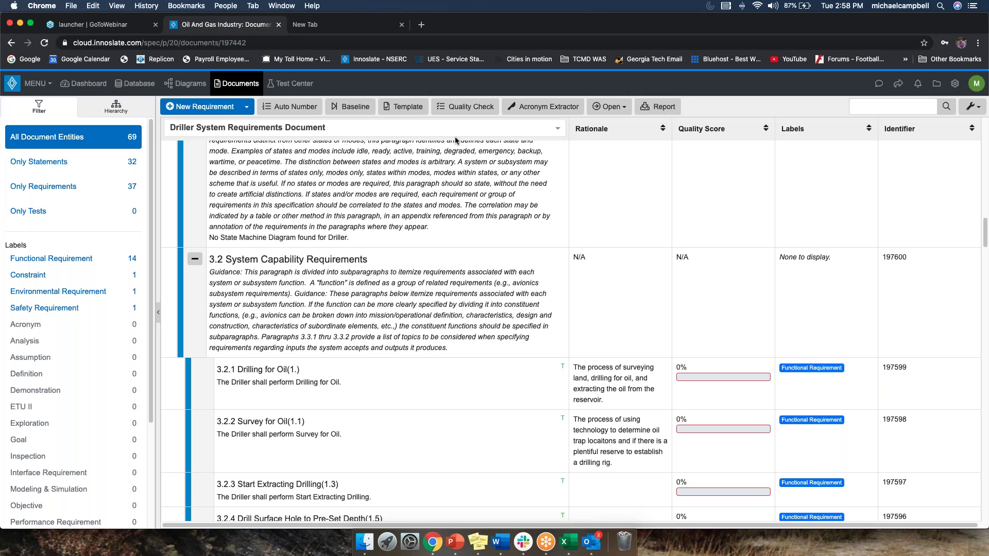
# - Open the Import Analyzer and start a Word file upload with Requirement as the default class
pyautogui.click(35, 83)
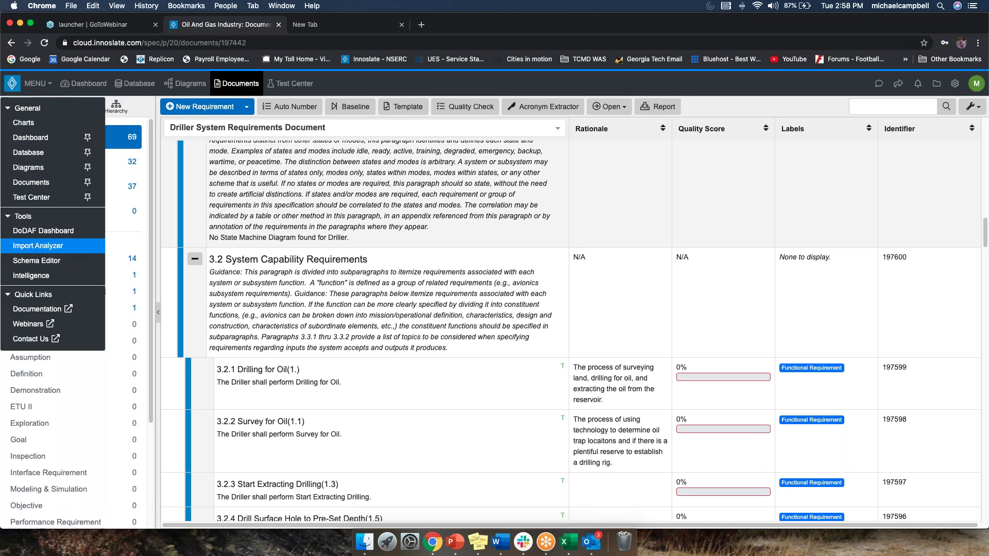
pyautogui.click(54, 246)
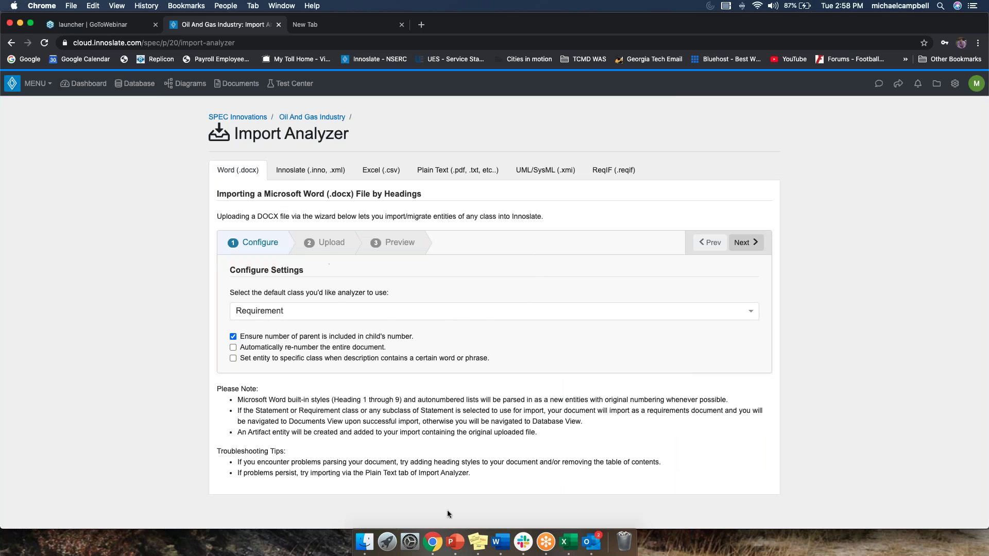
pyautogui.click(500, 542)
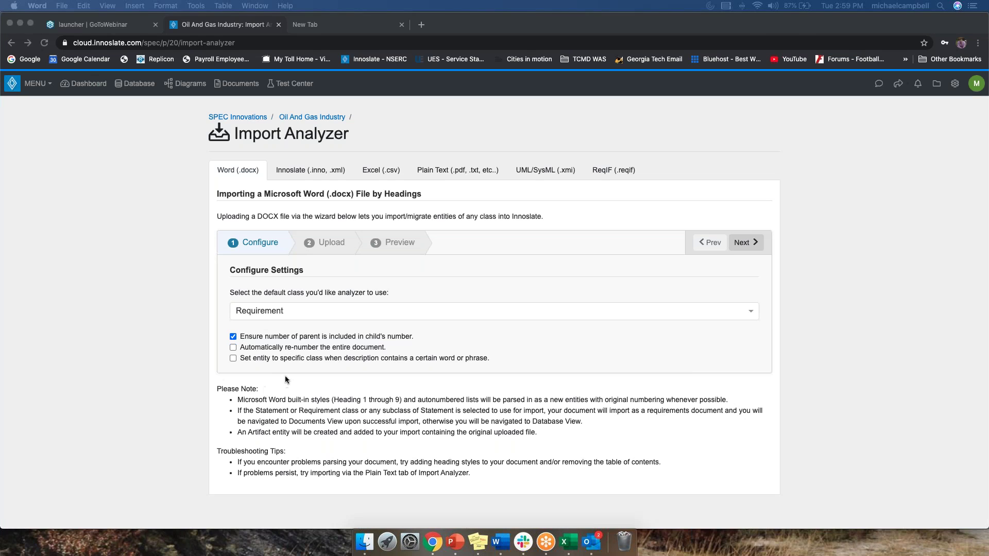
pyautogui.click(743, 242)
pyautogui.click(742, 243)
pyautogui.click(454, 340)
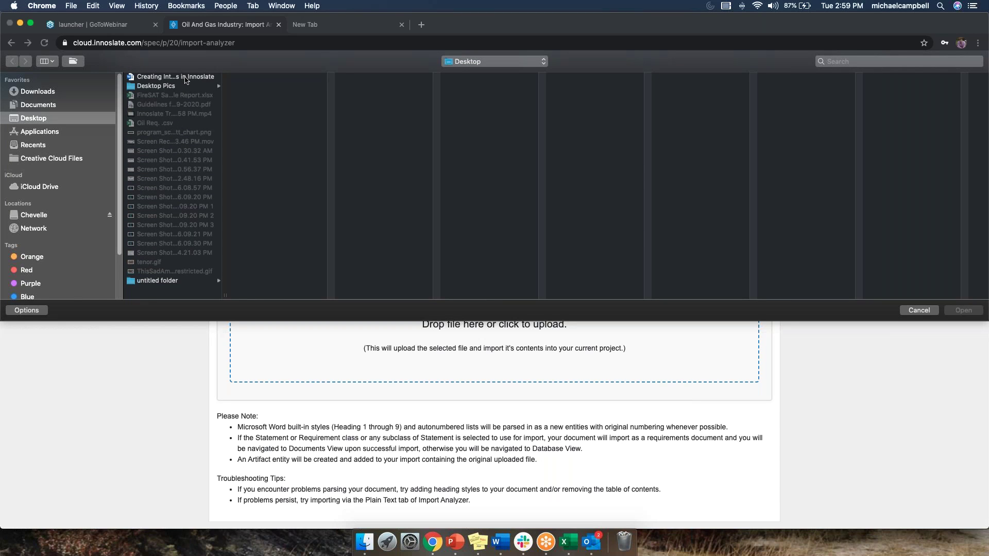
# - Upload the Word document Removing the Dis from Disconnected MBSE and Digital Engineering from the SPEC Library folder on the Chevelle drive
pyautogui.click(26, 215)
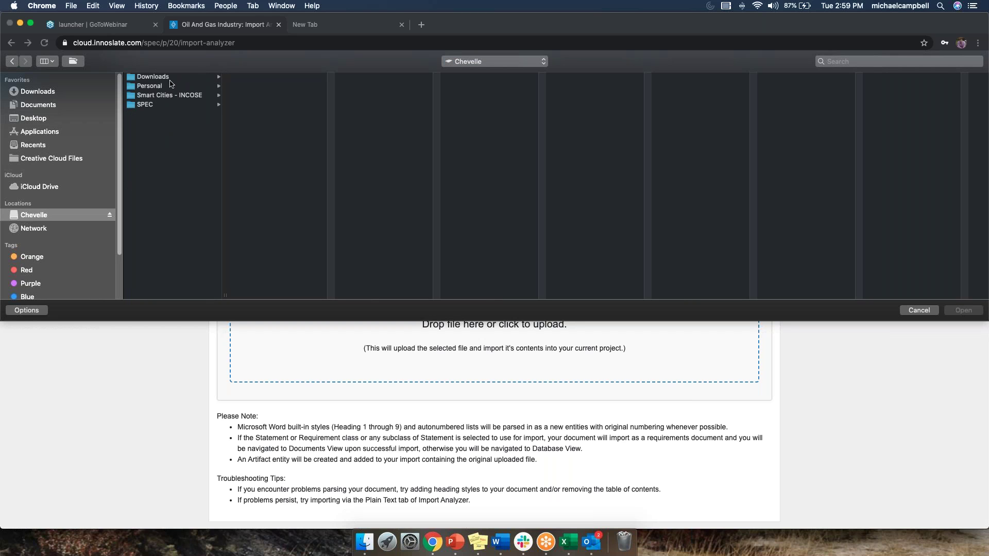
pyautogui.click(163, 105)
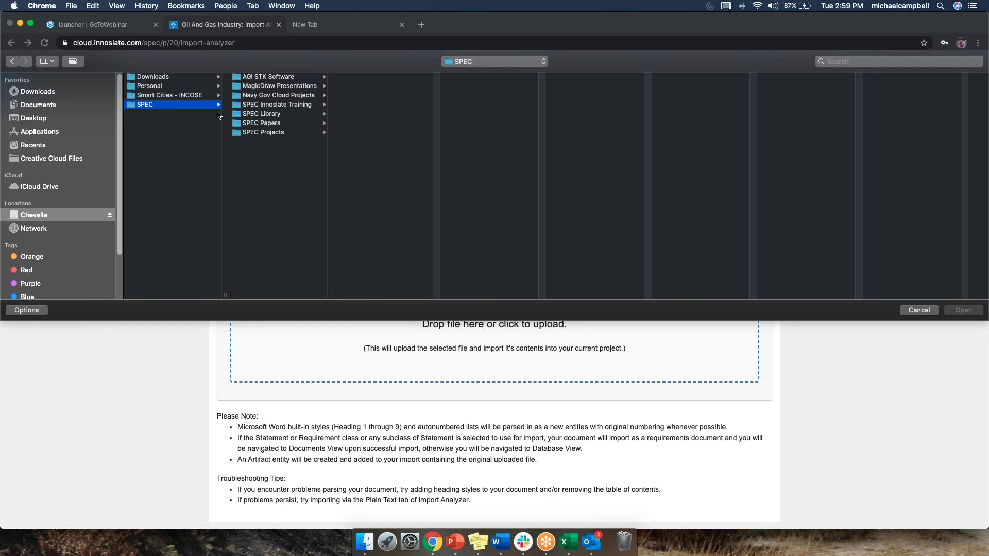
pyautogui.click(268, 114)
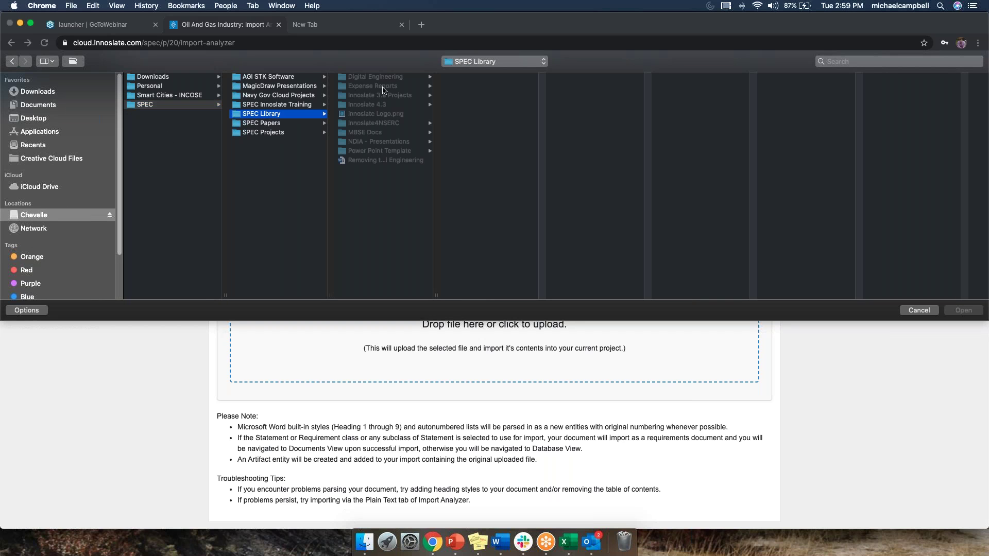
pyautogui.click(368, 163)
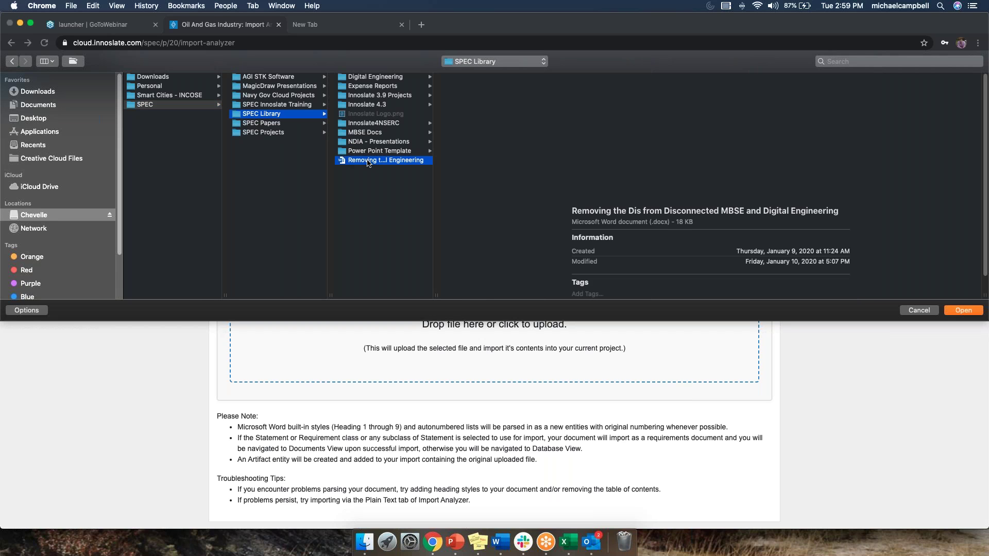
pyautogui.click(959, 310)
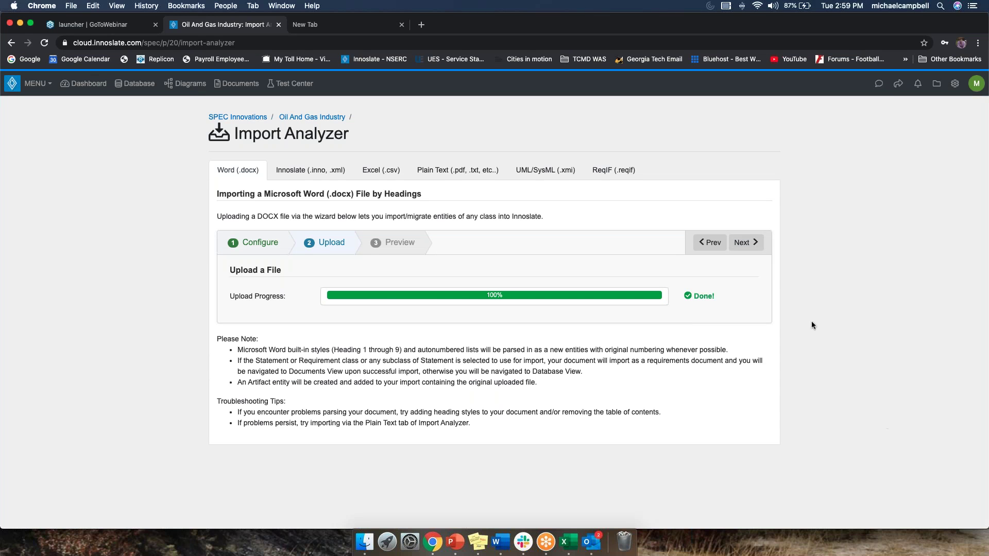
# - Preview the artifact and requirement parsed from the Word file, and save the import into the project
pyautogui.click(745, 243)
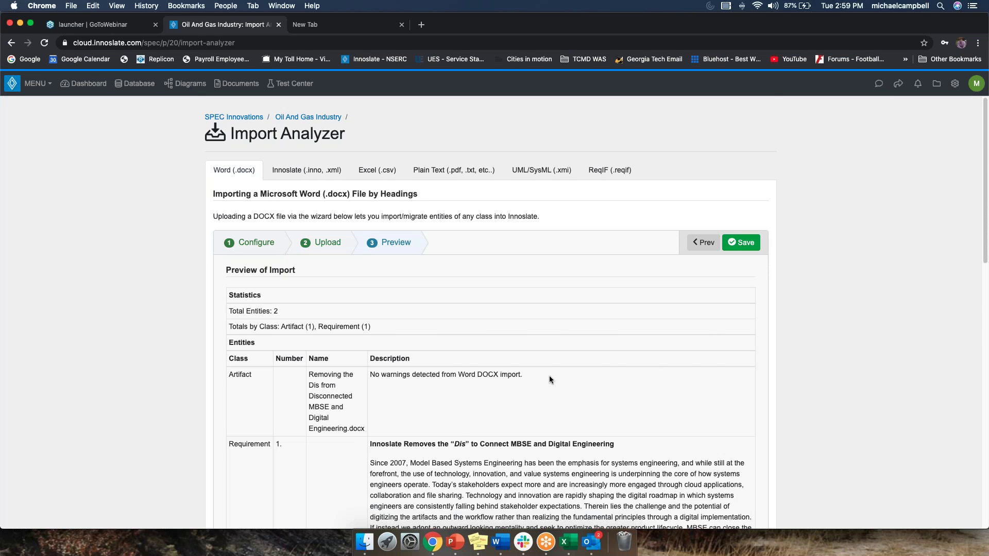
pyautogui.scroll(-6, 549, 377)
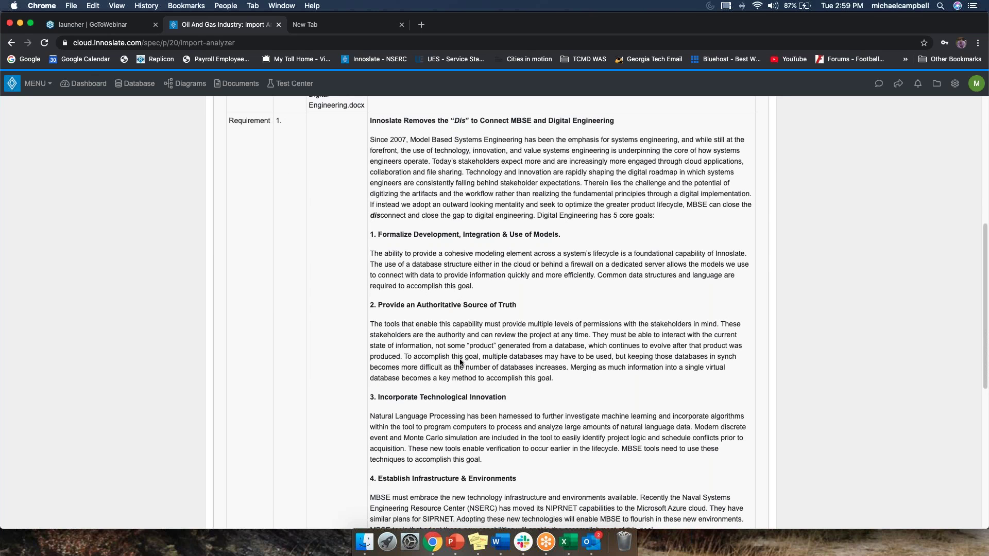
pyautogui.scroll(-7, 456, 372)
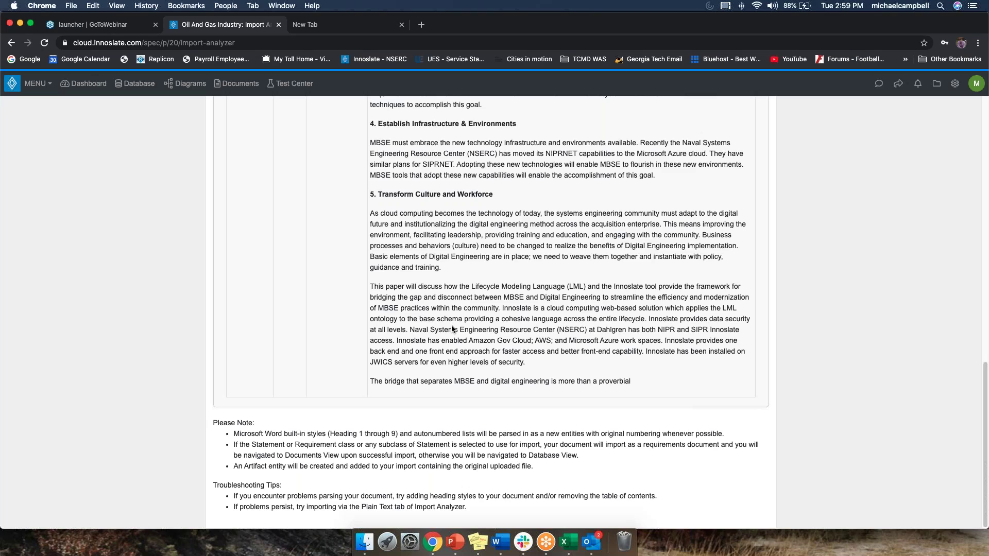
pyautogui.scroll(6, 452, 330)
pyautogui.scroll(5, 454, 327)
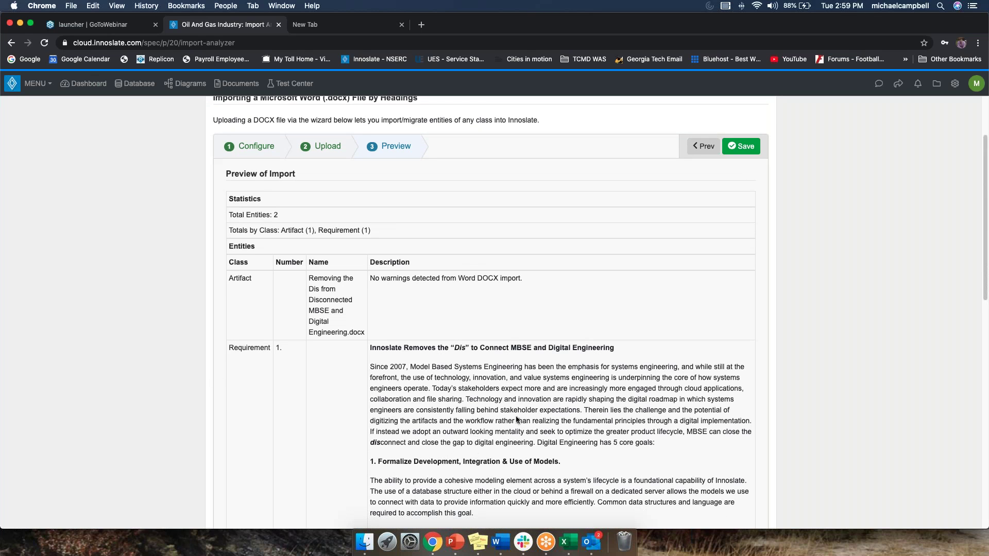
pyautogui.click(742, 147)
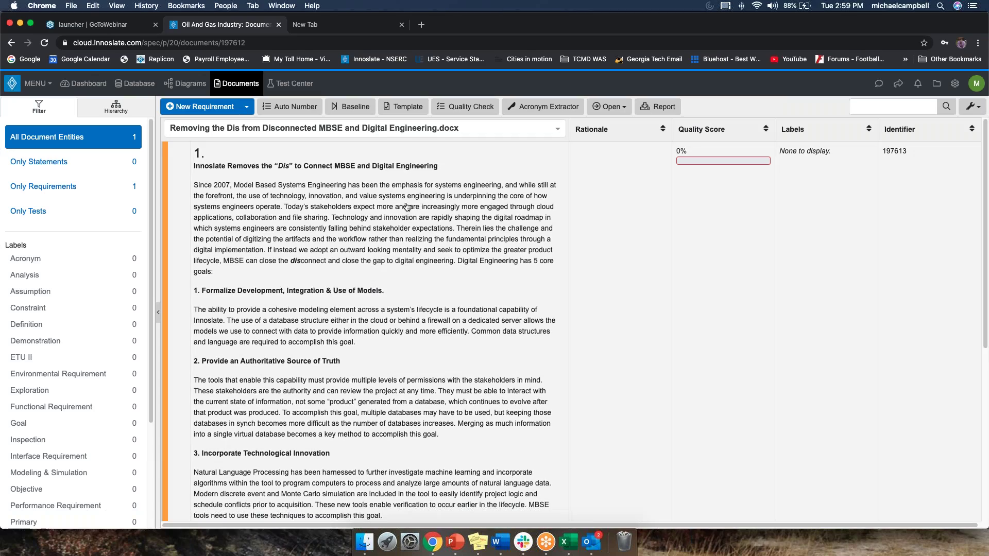
# - Look over the imported document, open requirement 1 for inline editing, and select the paragraph under Formalize Development, Integration & Use of Models
pyautogui.scroll(-5, 385, 209)
pyautogui.scroll(5, 385, 209)
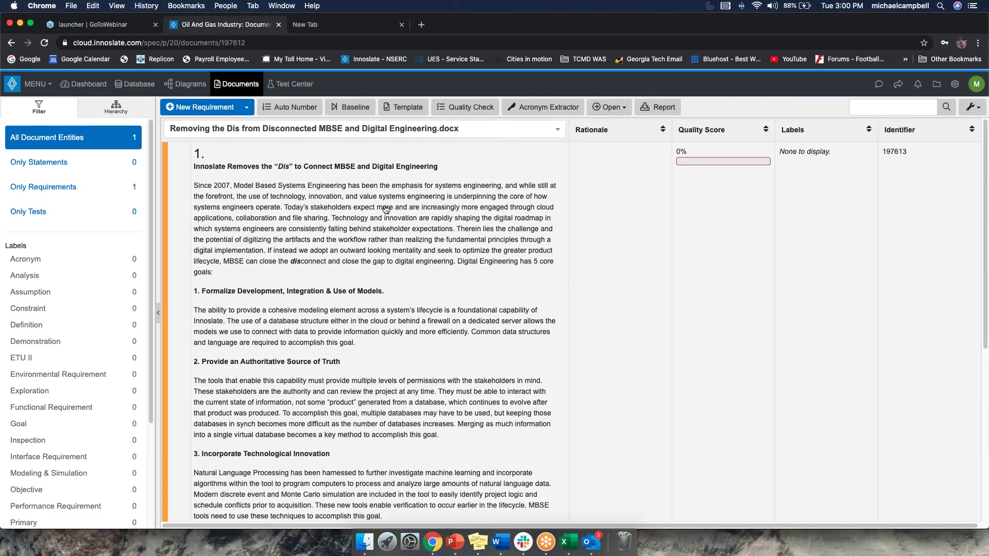
pyautogui.scroll(-5, 272, 186)
pyautogui.scroll(5, 268, 186)
pyautogui.click(265, 187)
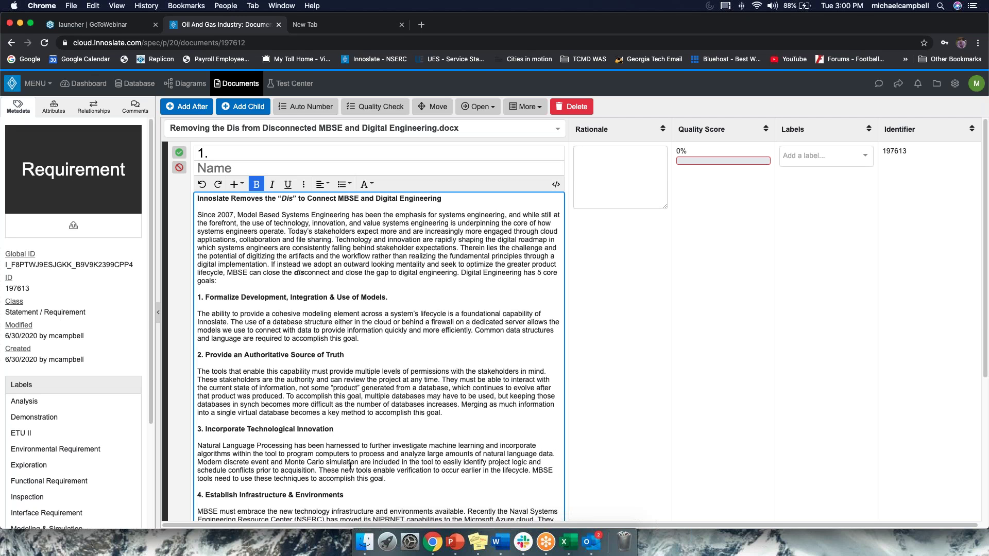
pyautogui.tripleClick(285, 324)
pyautogui.tripleClick(285, 324)
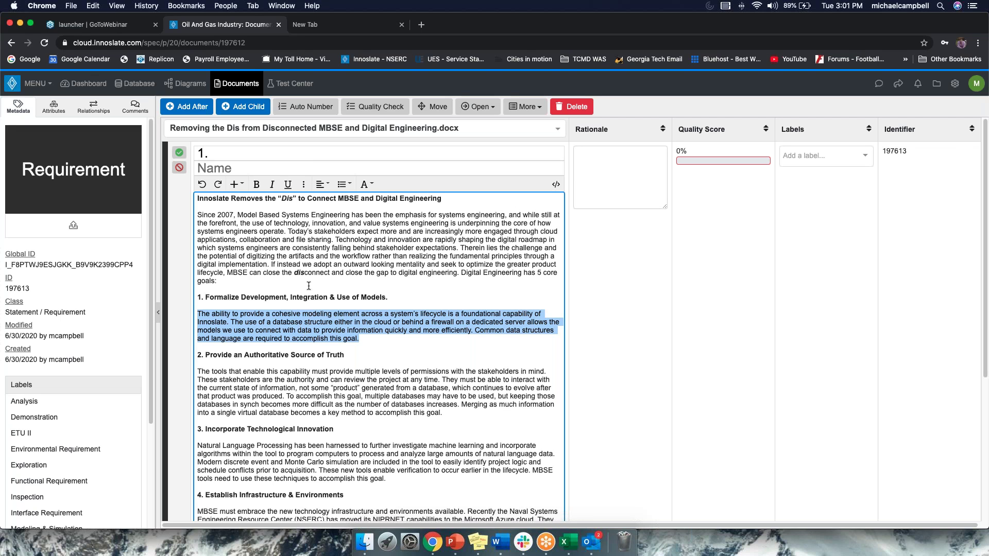
# - Return to the Import Analyzer and choose Action as the default class for the Word and the Excel (.csv) import
pyautogui.click(32, 92)
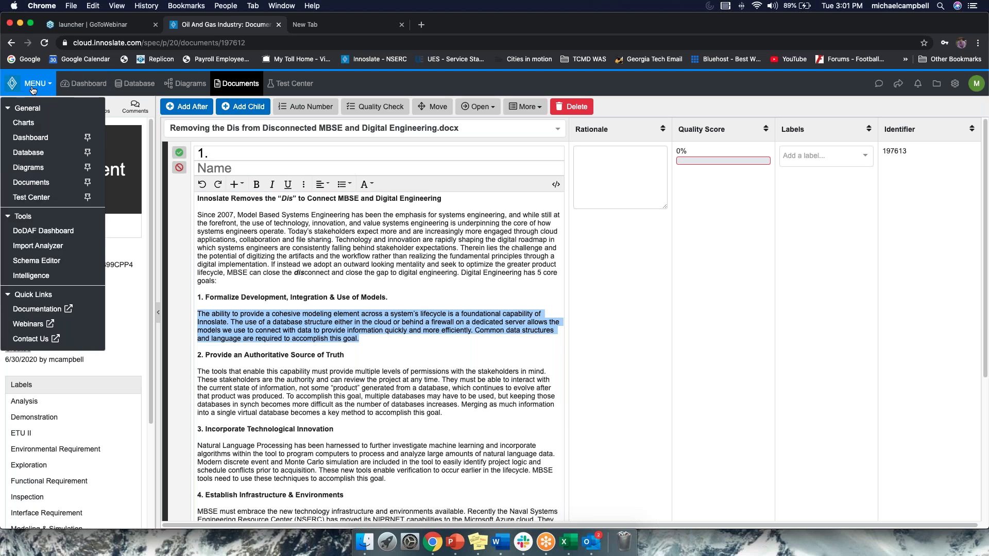
pyautogui.click(29, 246)
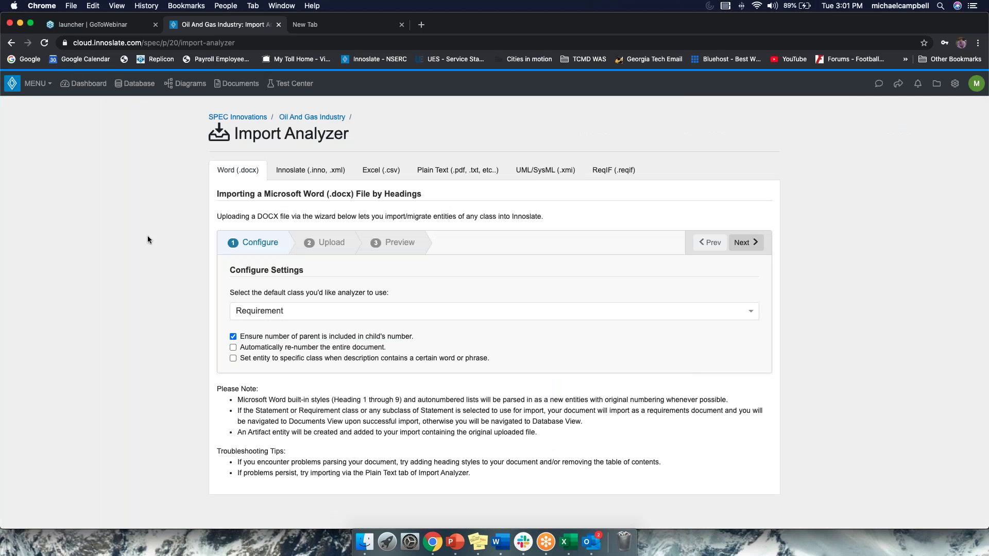
pyautogui.click(316, 310)
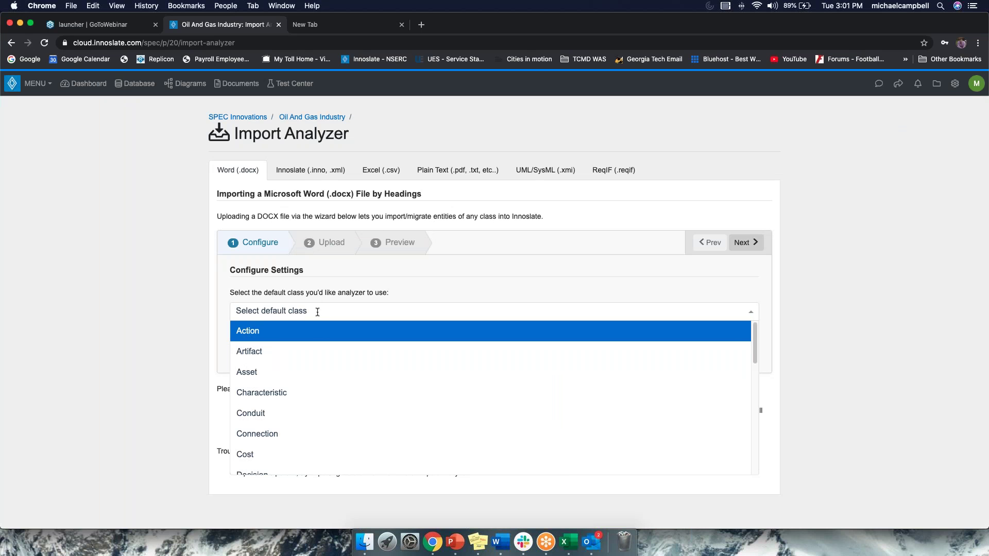
pyautogui.click(290, 334)
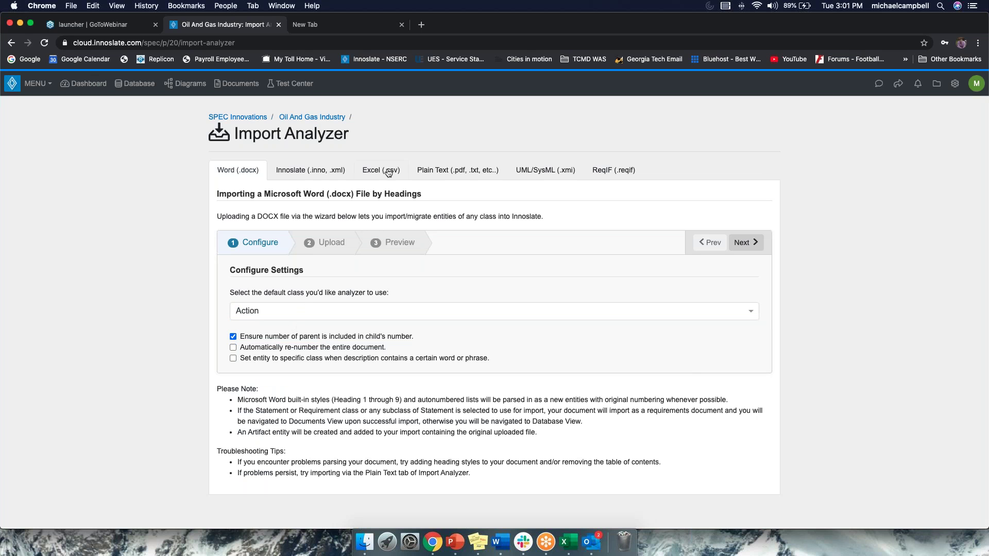
pyautogui.click(319, 316)
pyautogui.click(309, 357)
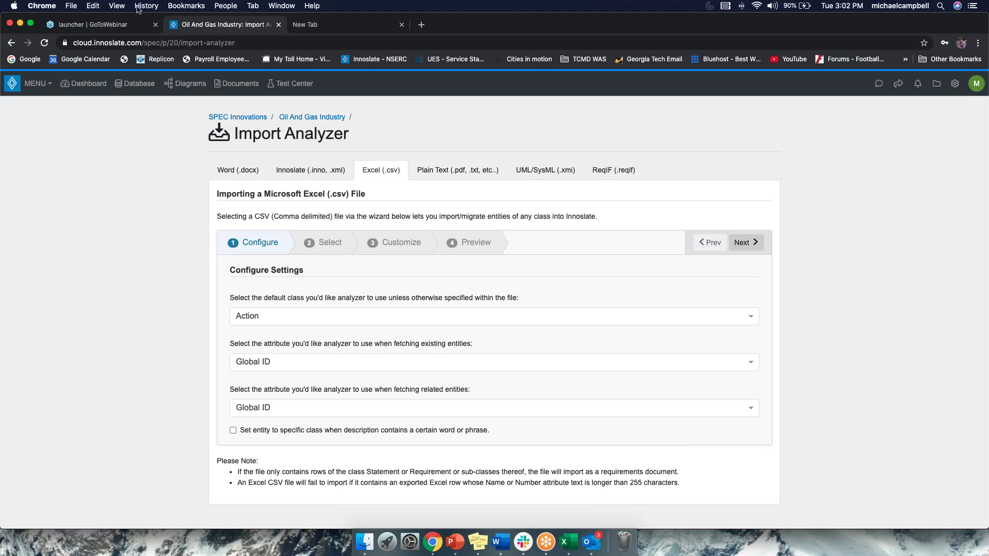
# - Open 2.1 Suitability Requirements from the 1. Oil Rig Requirements document in its full entity view
pyautogui.click(233, 90)
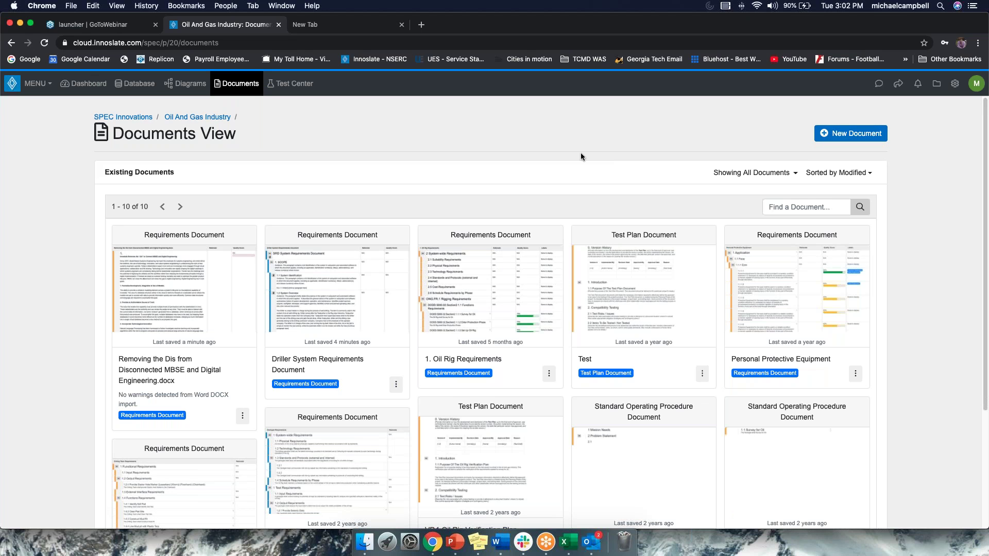
pyautogui.click(183, 294)
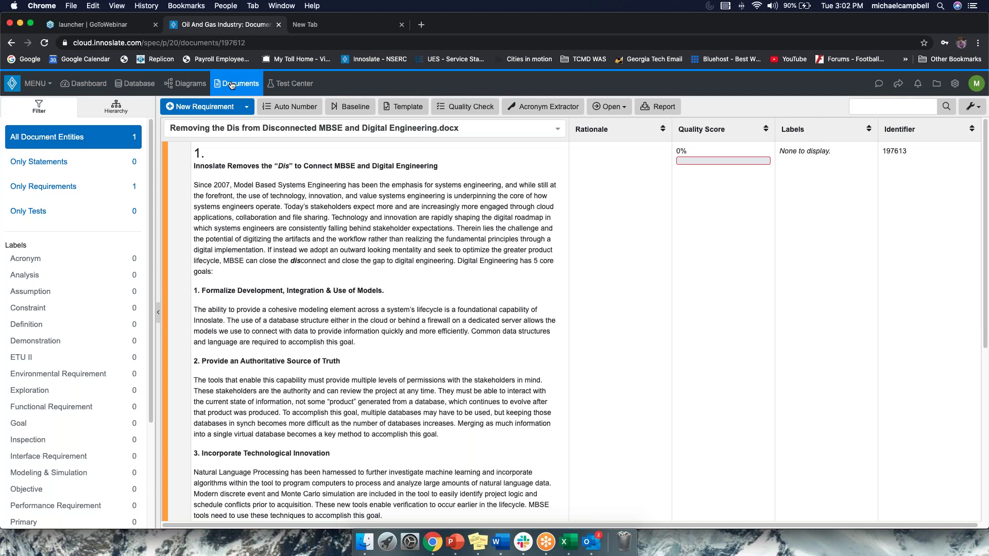
pyautogui.click(232, 84)
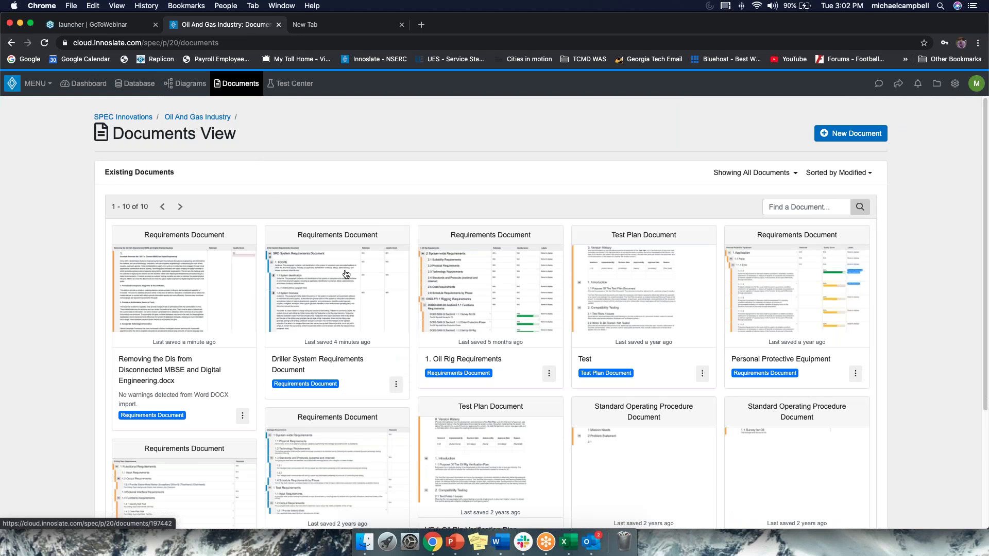
pyautogui.click(484, 293)
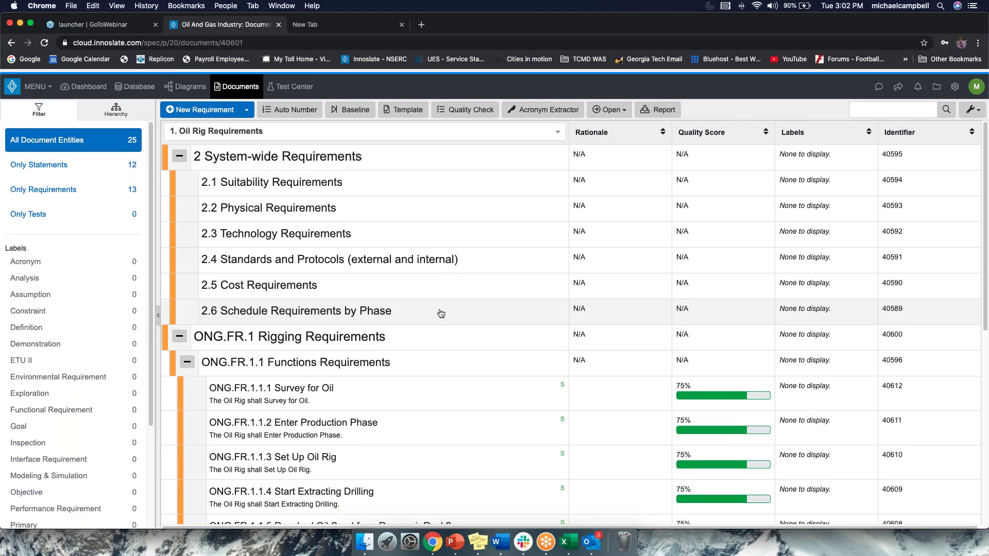
pyautogui.click(408, 184)
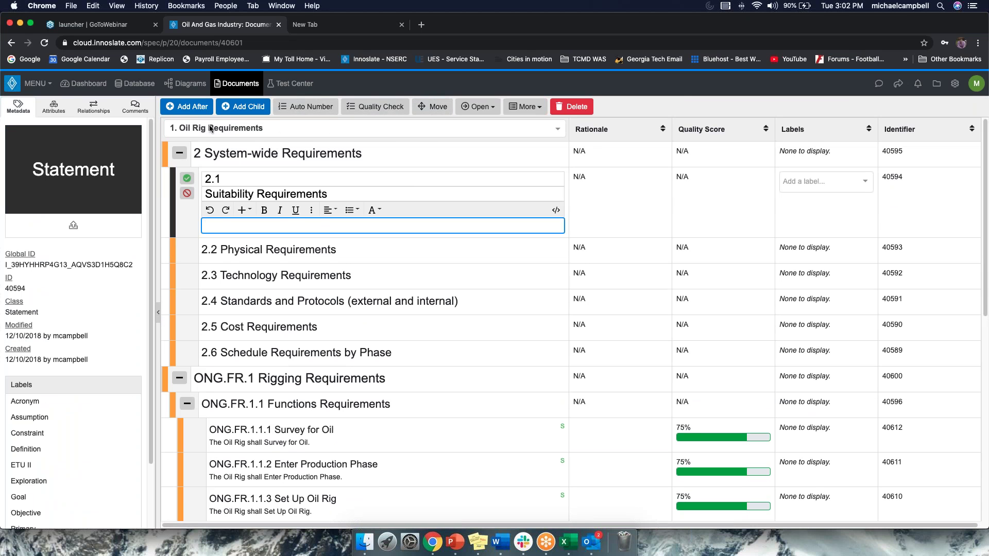
pyautogui.click(476, 107)
pyautogui.click(477, 128)
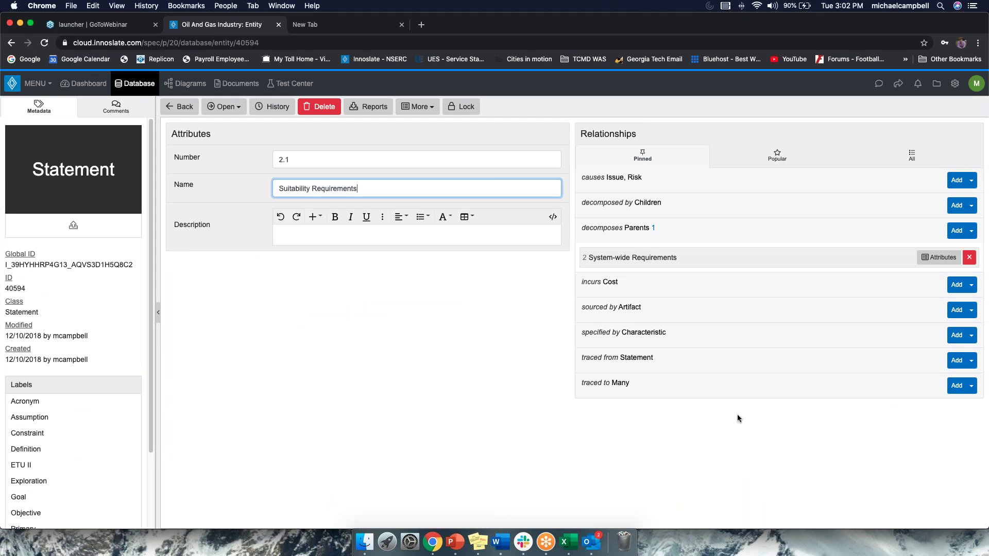
# - Show all relationship types for 2.1 Suitability Requirements and look through them, including mitigates Issue, Risk
pyautogui.click(912, 157)
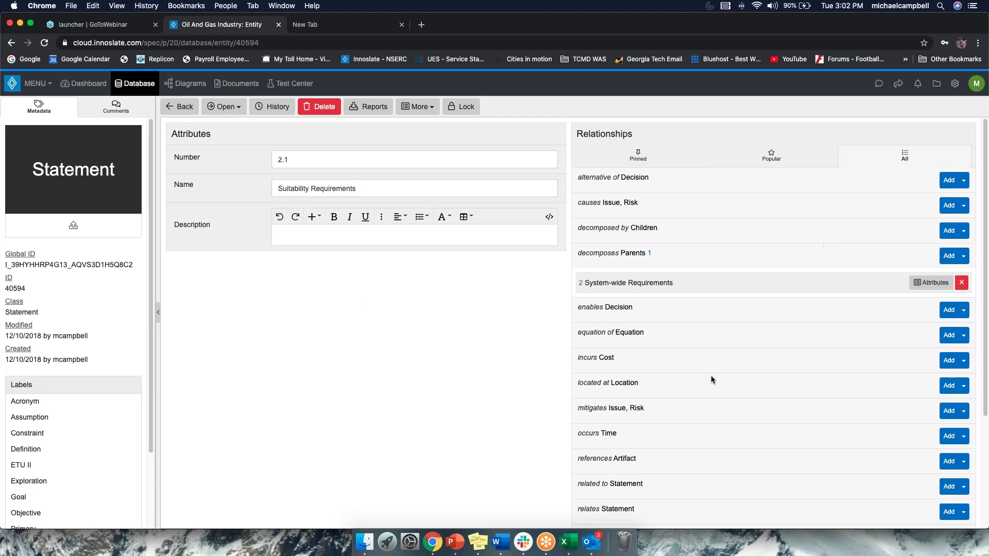
pyautogui.scroll(-5, 711, 379)
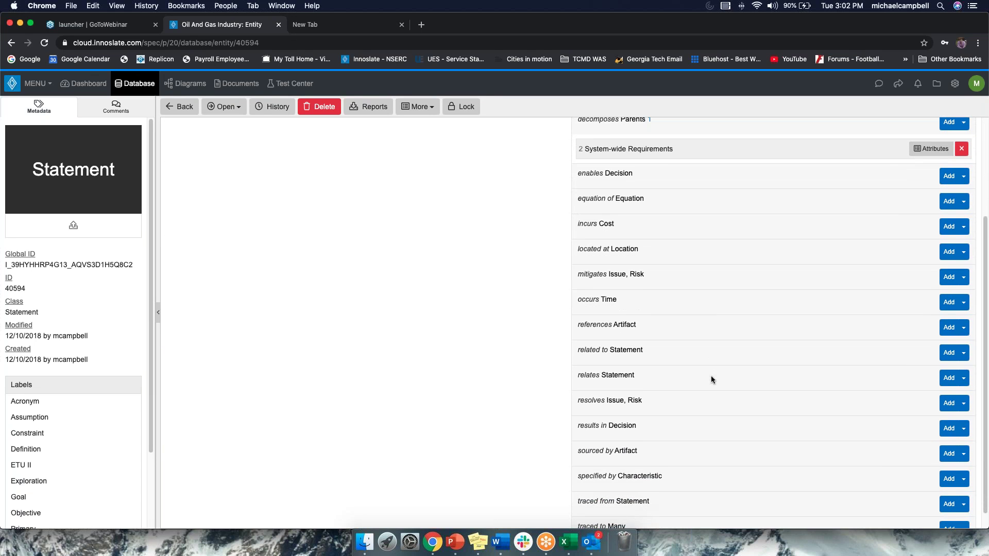
pyautogui.scroll(-1, 711, 379)
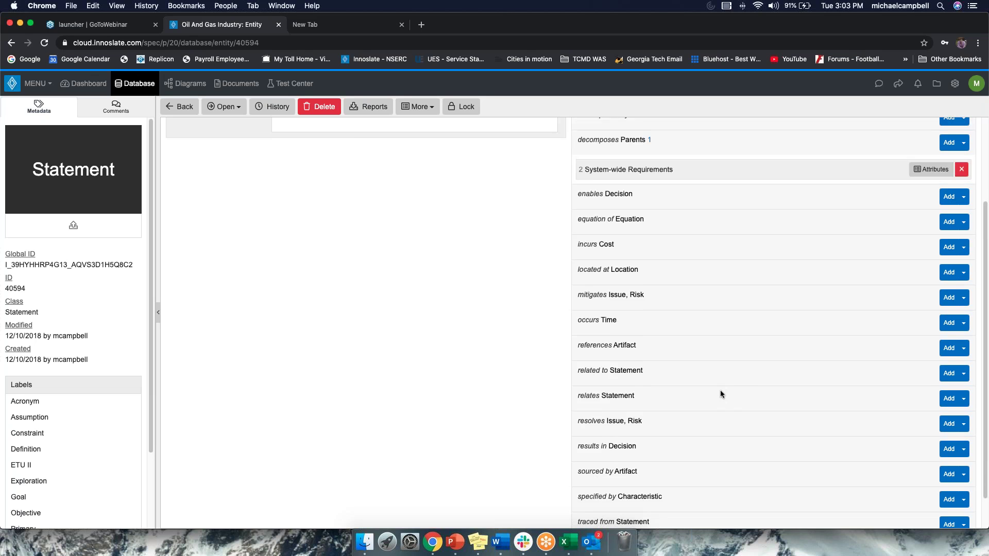
pyautogui.scroll(5, 720, 394)
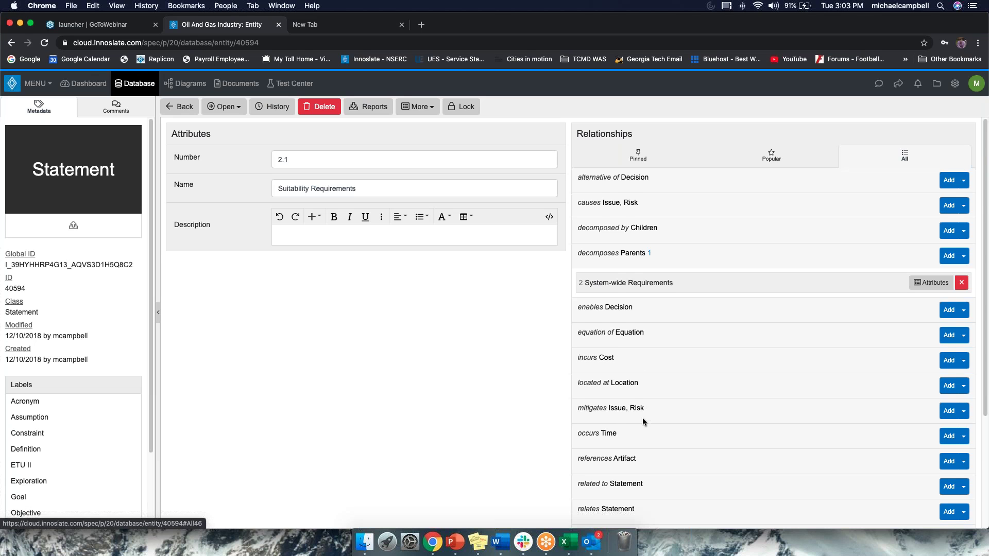
pyautogui.scroll(-3, 641, 418)
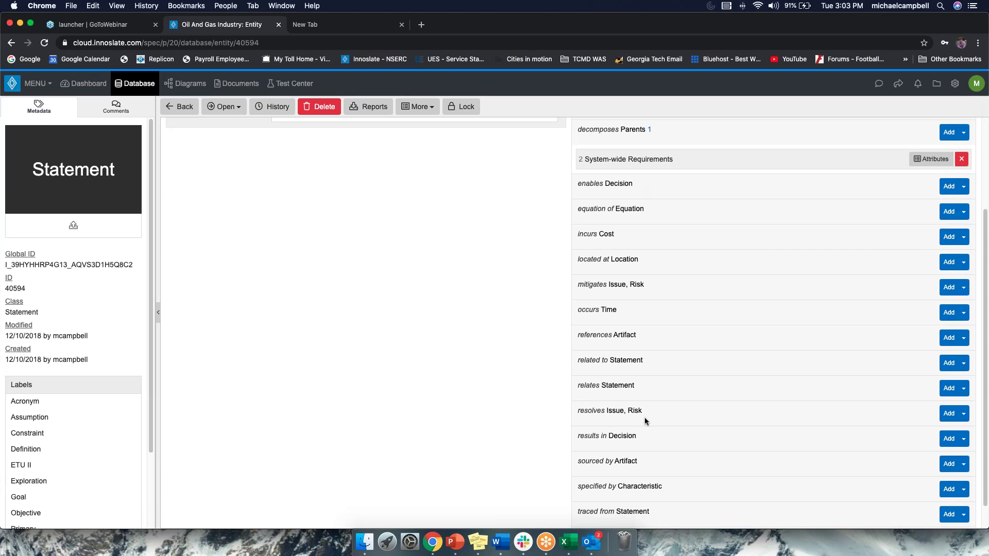
pyautogui.scroll(2, 645, 418)
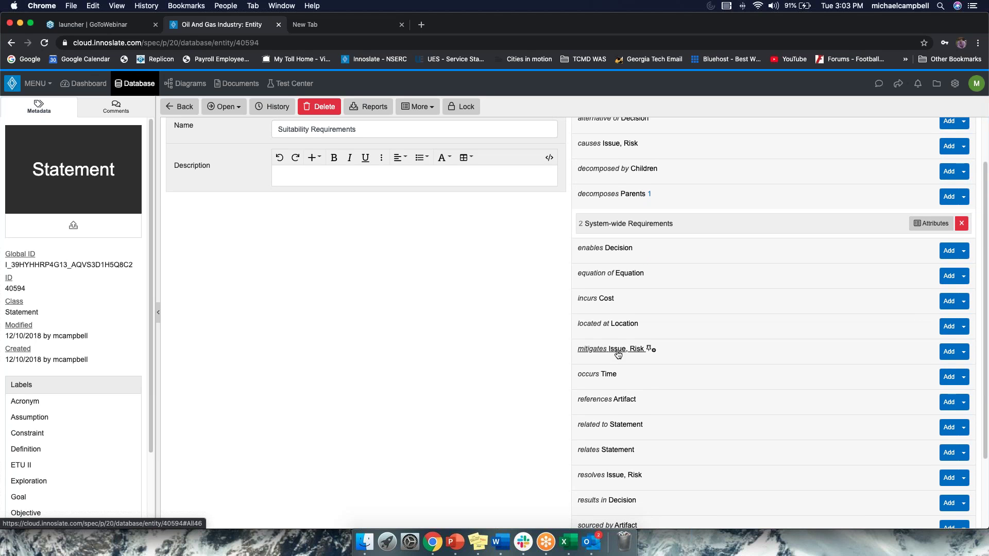
pyautogui.scroll(2, 770, 307)
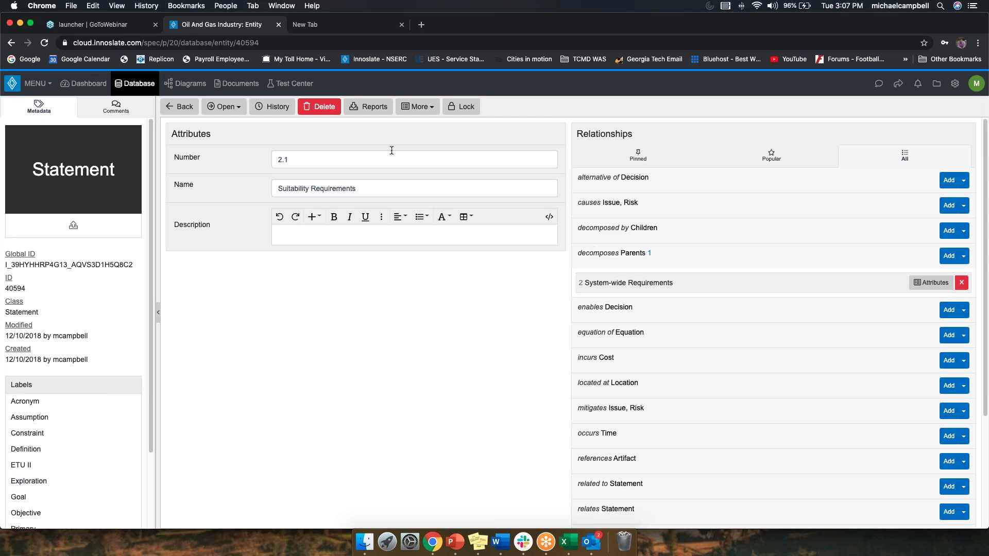
# - Open the 1. SCOPE statement inline in the project database and select its Global ID
pyautogui.click(136, 83)
pyautogui.moveTo(943, 139); pyautogui.dragTo(940, 282)
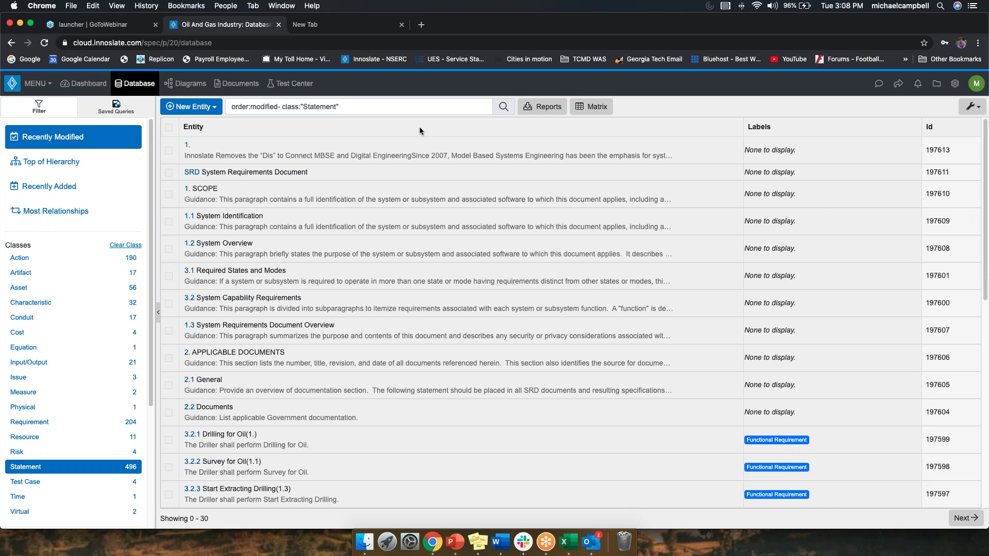
pyautogui.doubleClick(205, 190)
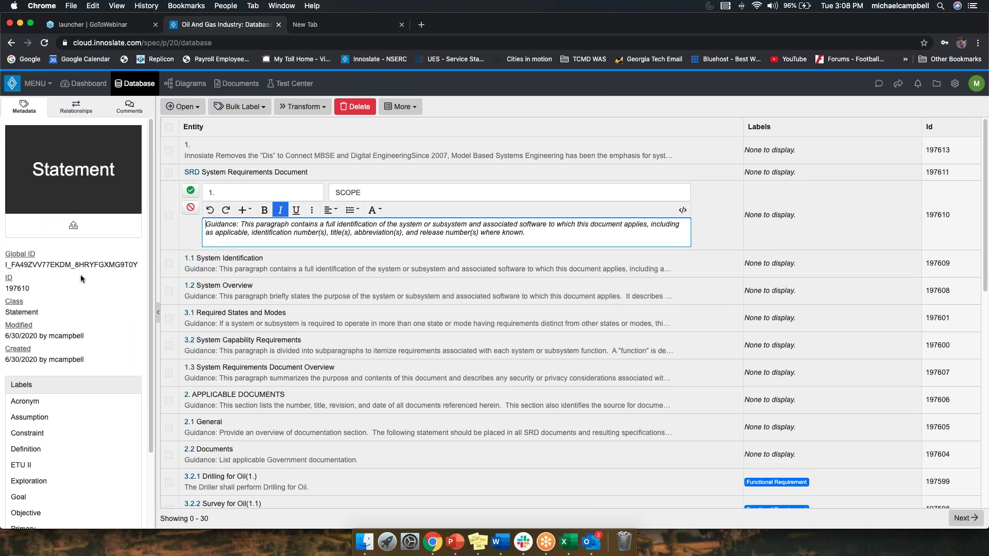
pyautogui.moveTo(4, 265); pyautogui.dragTo(132, 264)
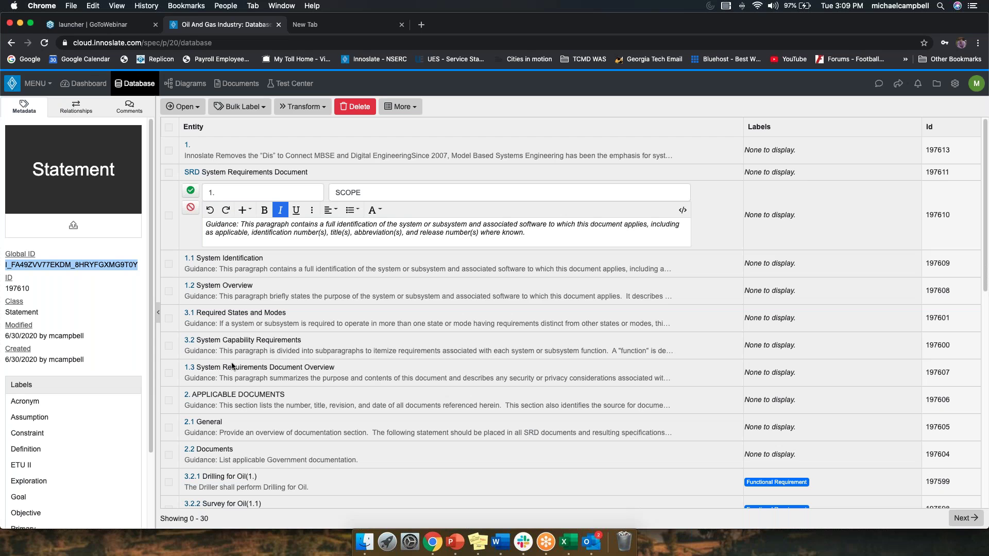
# - Open requirement ONG.FR.1.1.2 Enter Production Phase from the 1. Oil Rig Requirements document in its full entity view
pyautogui.click(237, 83)
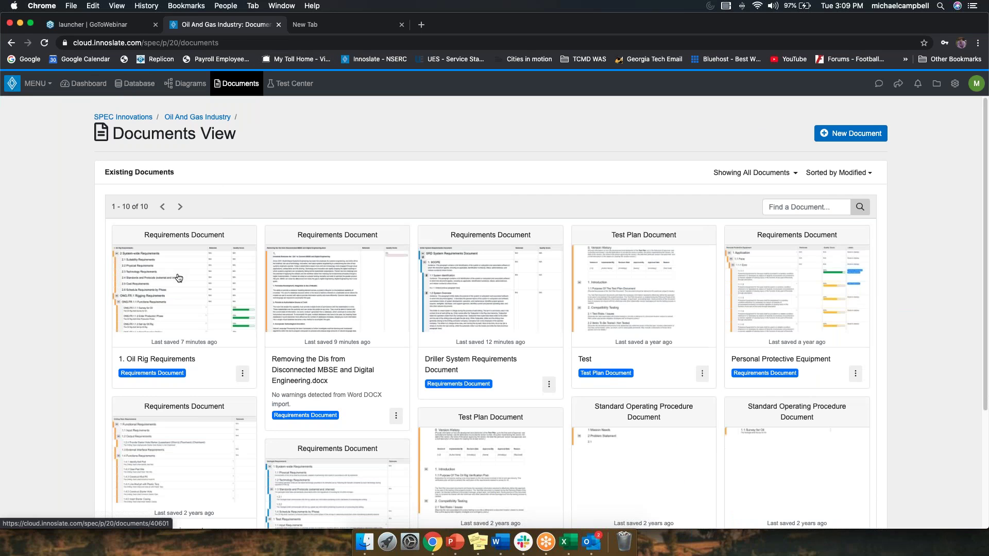
pyautogui.click(181, 279)
pyautogui.click(314, 433)
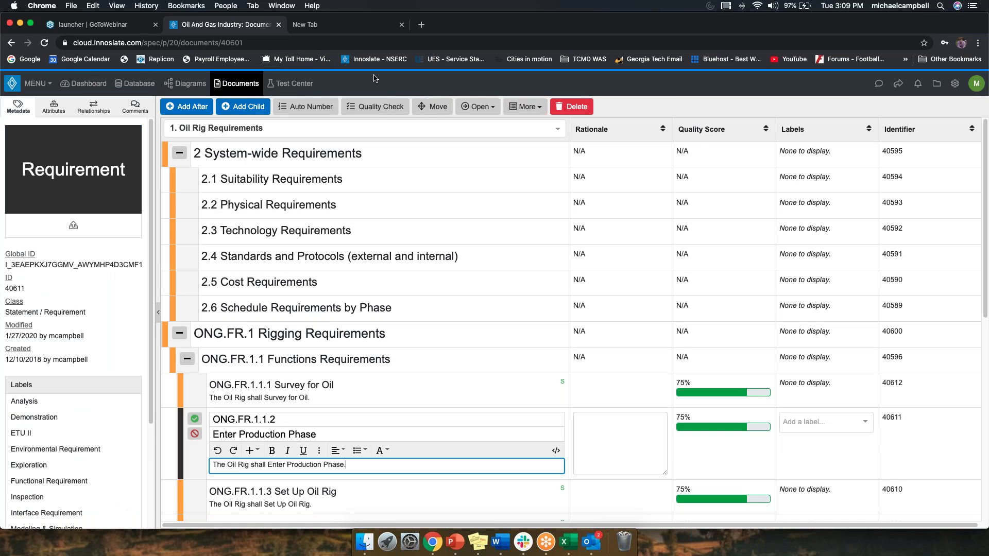
pyautogui.click(477, 107)
pyautogui.click(483, 129)
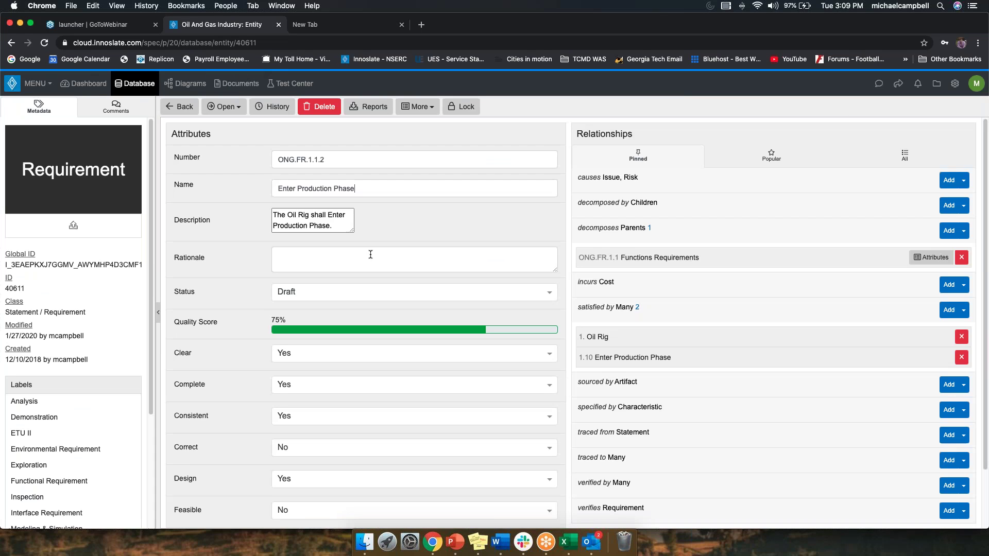
# - Review the quality attributes of ONG.FR.1.1.2 Enter Production Phase and show all its relationship types
pyautogui.scroll(-3, 234, 301)
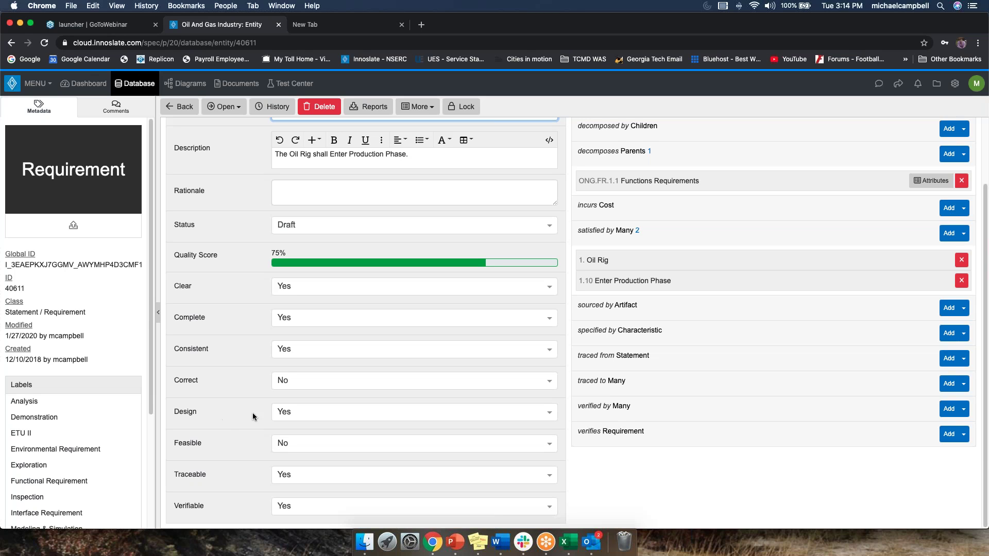
pyautogui.scroll(3, 650, 397)
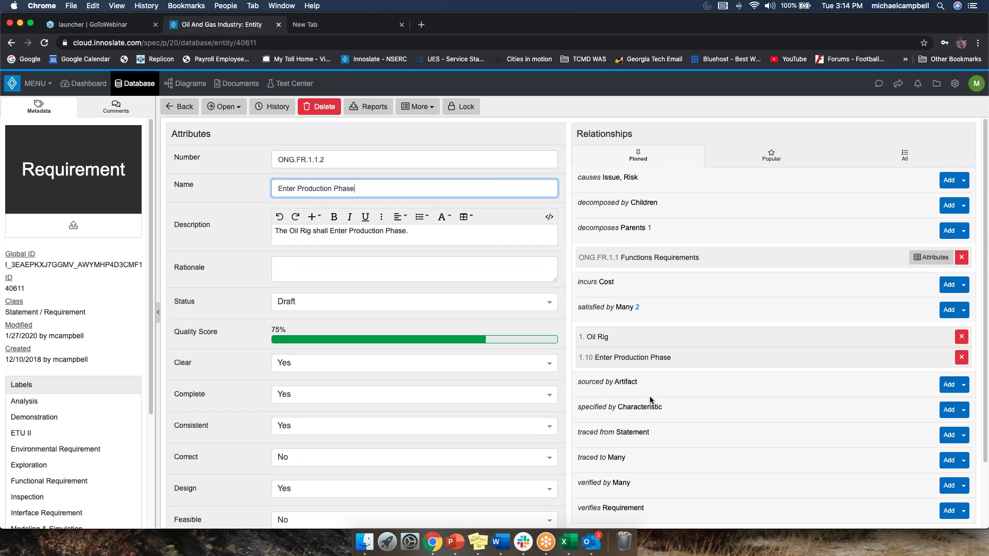
pyautogui.click(902, 157)
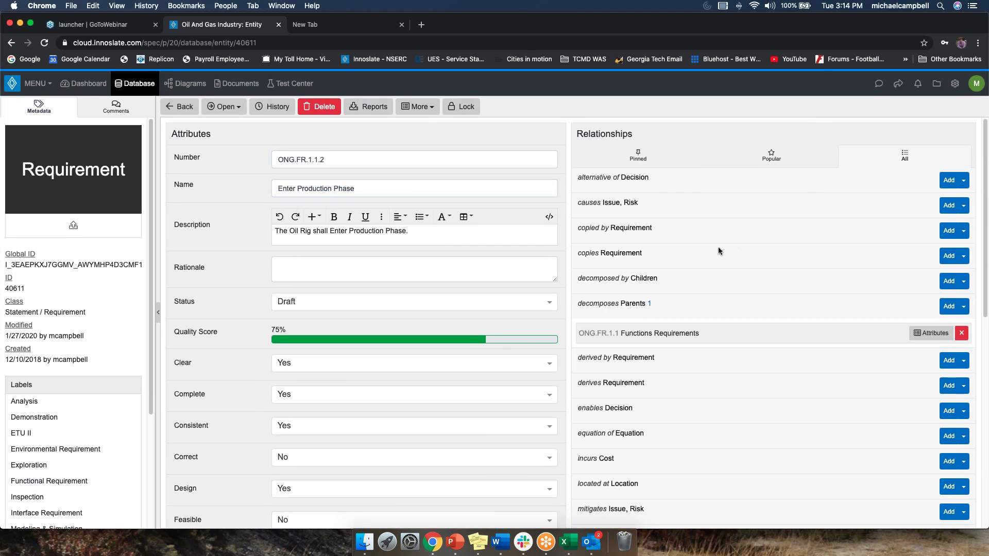
# - Add a new Decision under the requirement's enables relationship and look over its Description, Justification and Assumptions fields
pyautogui.scroll(-3, 706, 253)
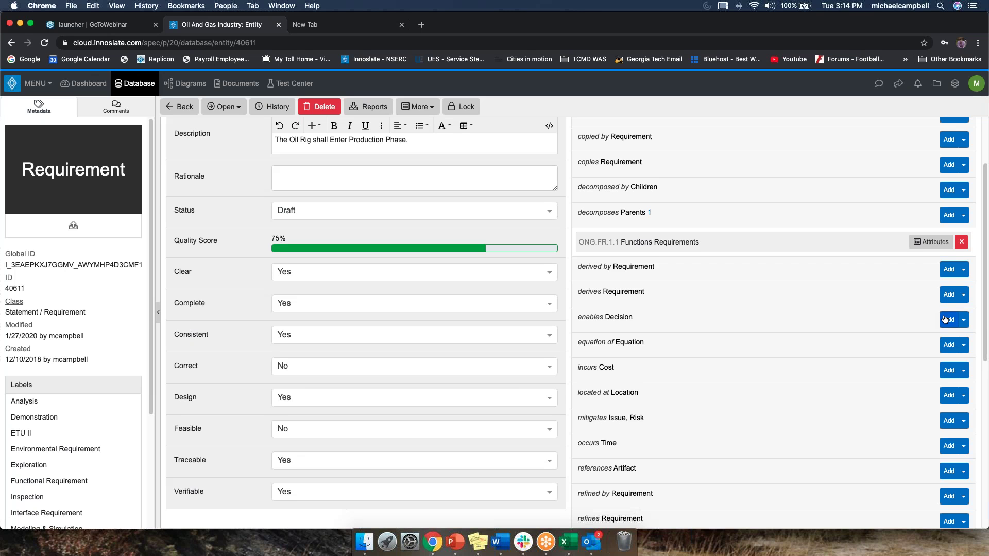
pyautogui.scroll(-1, 872, 258)
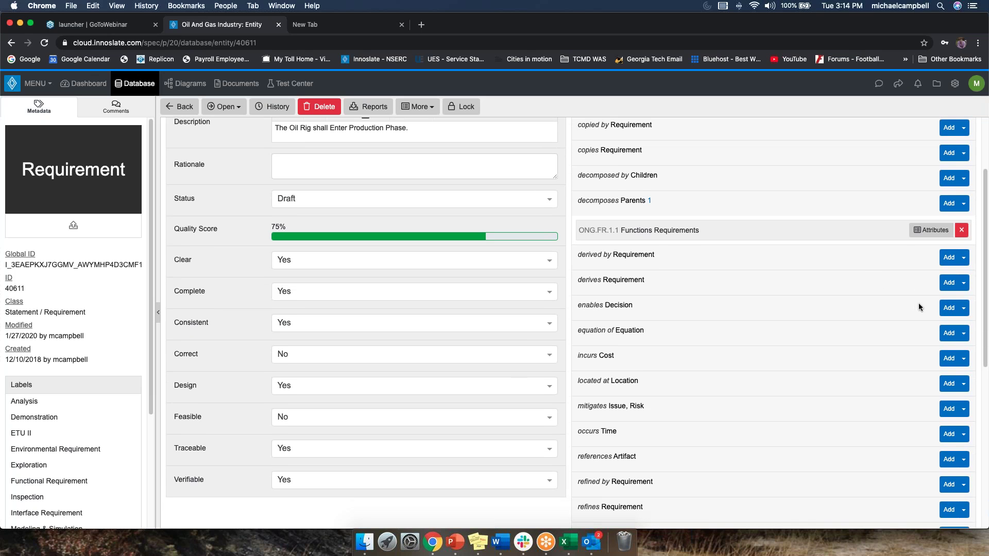
pyautogui.click(963, 307)
pyautogui.click(919, 348)
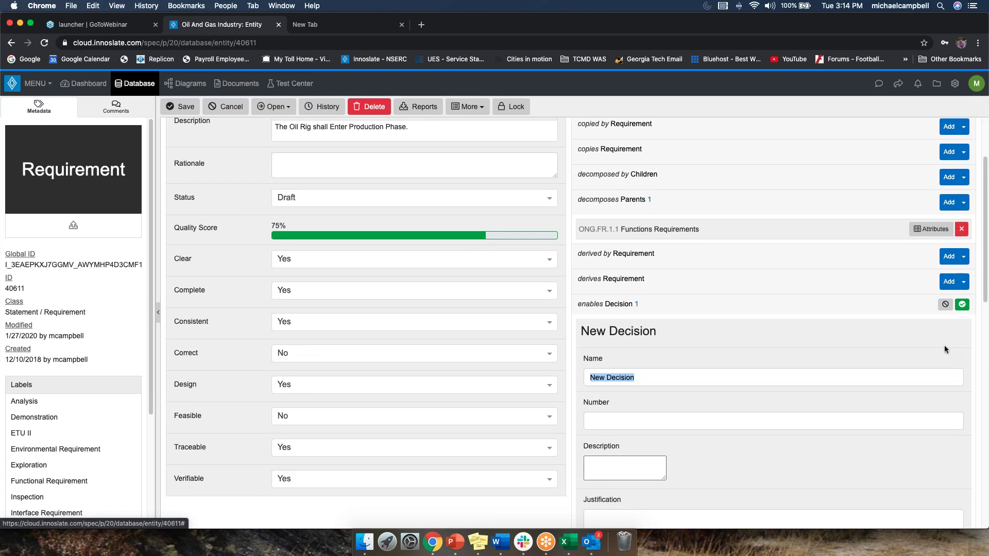
pyautogui.scroll(-5, 637, 355)
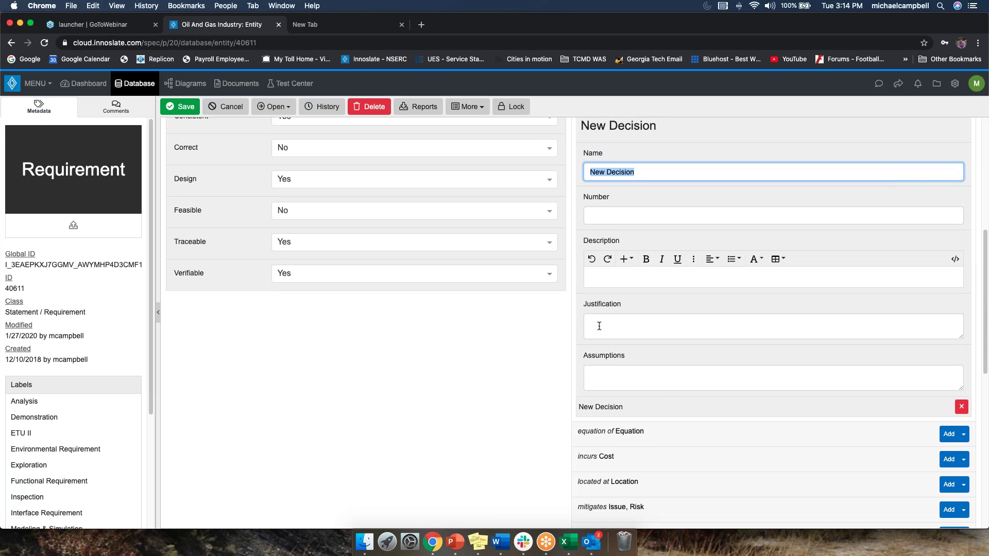